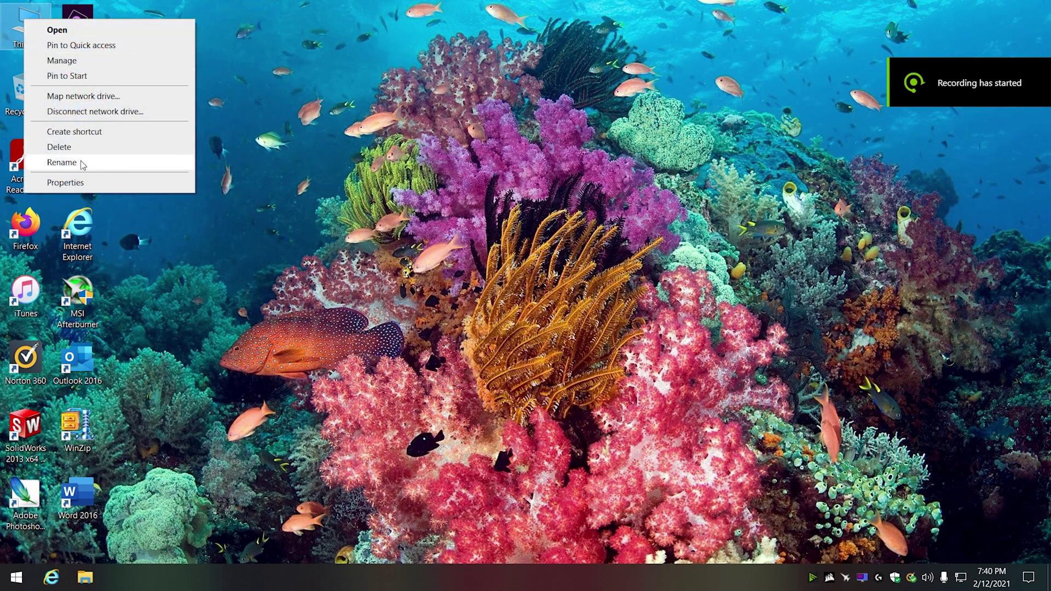
- Open the computer's system properties, browse the About page and check the device categories in Device Manager
{"action": "left_click", "coordinate": [71, 182]}
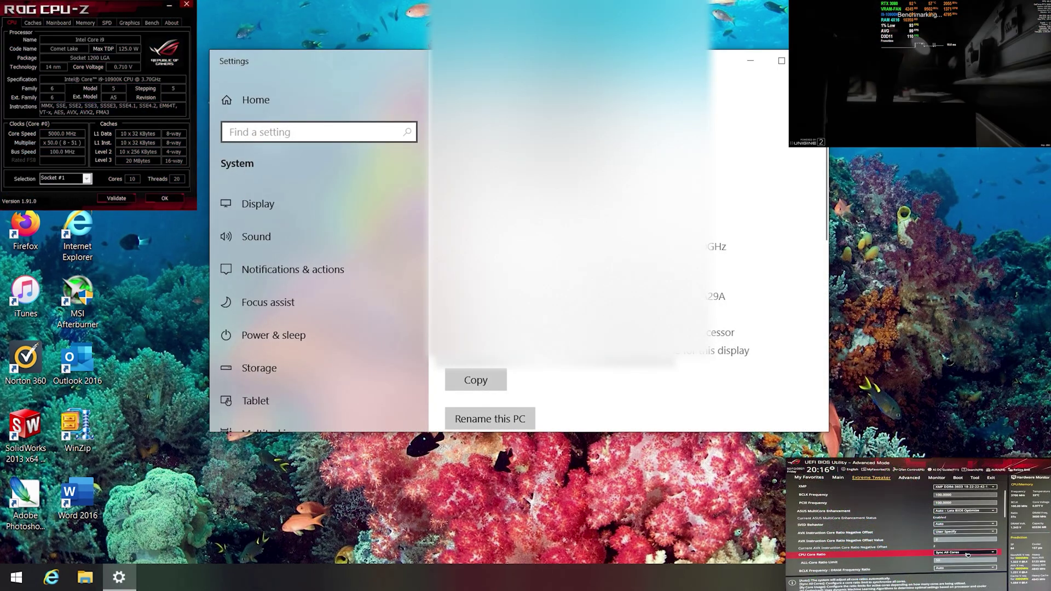
{"action": "scroll", "coordinate": [628, 240], "scroll_direction": "down", "scroll_amount": 15}
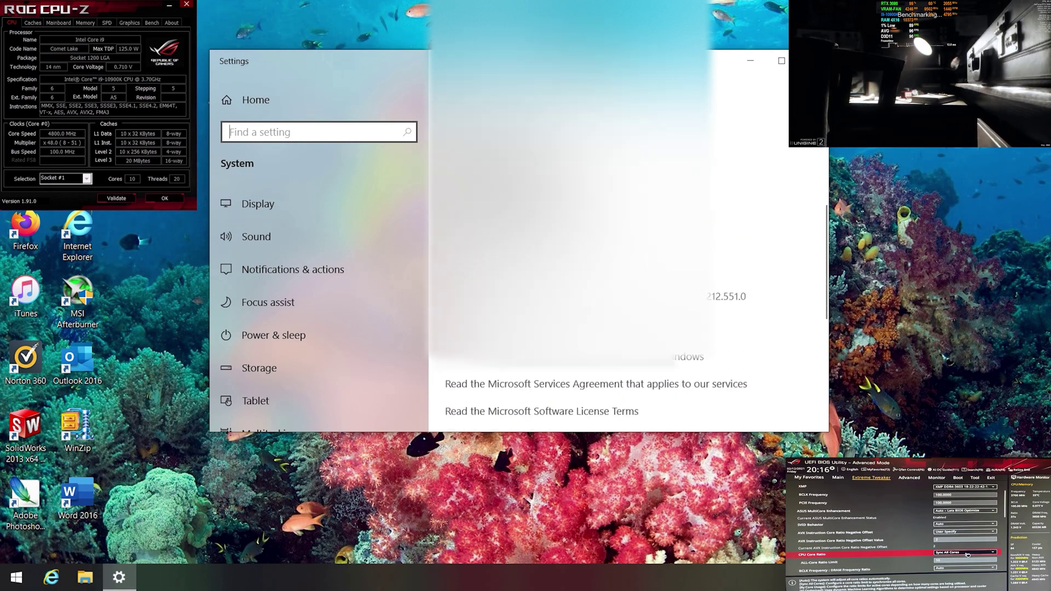
{"action": "scroll", "coordinate": [499, 219], "scroll_direction": "up", "scroll_amount": 15}
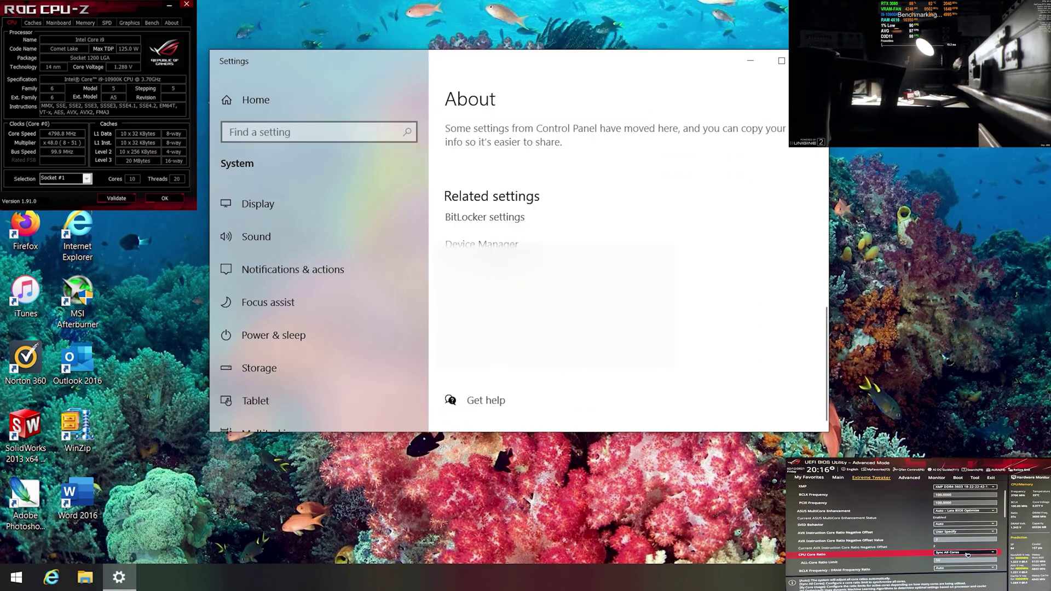
{"action": "left_click", "coordinate": [481, 239]}
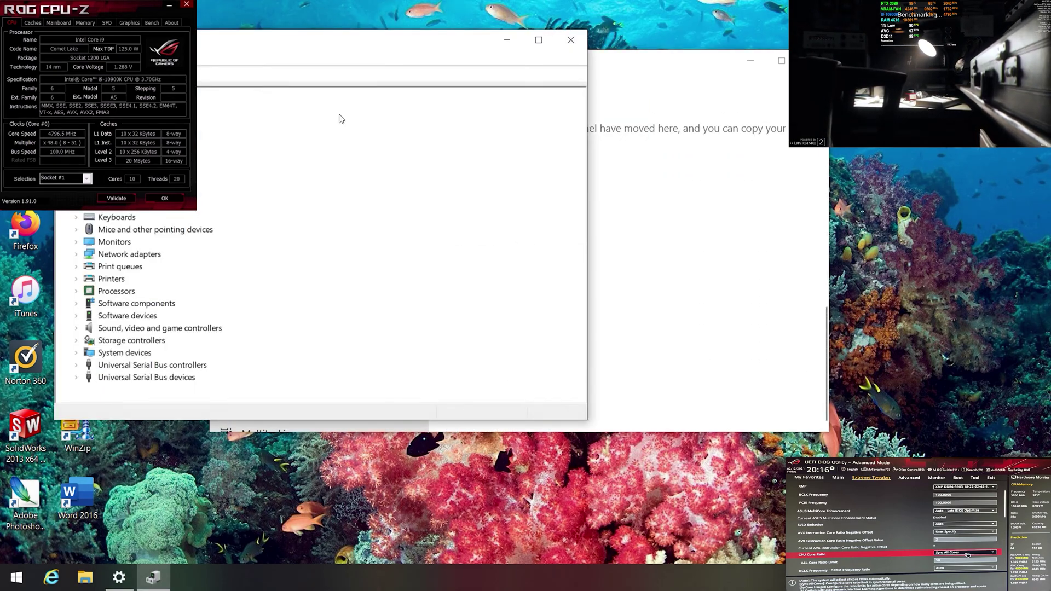
{"action": "left_click", "coordinate": [571, 40]}
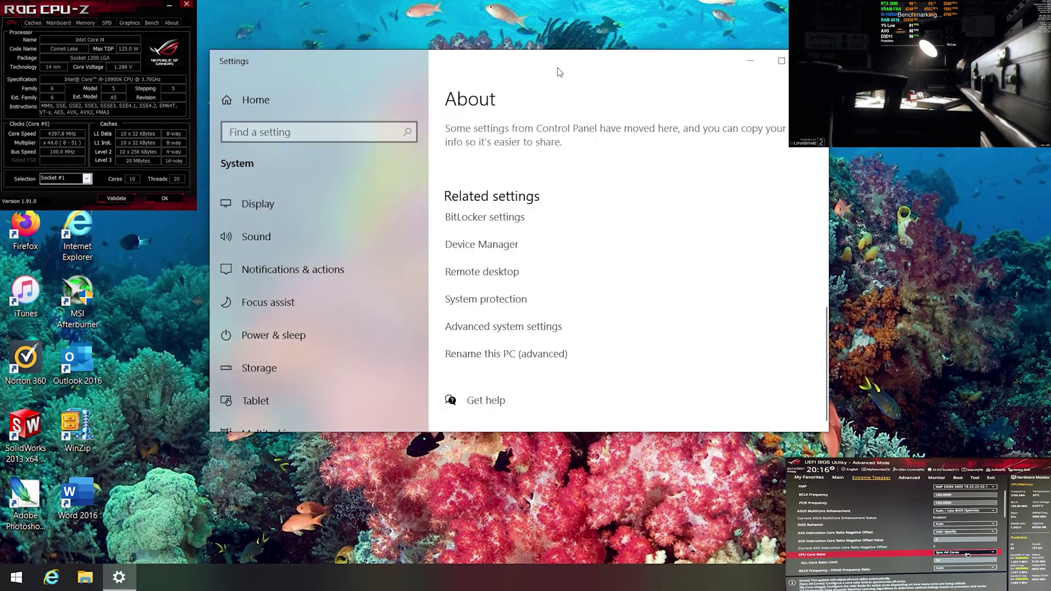
- Review the System Protection restore settings of both listed drives, including Local Disk (C:), and close the system settings
{"action": "left_click", "coordinate": [513, 300]}
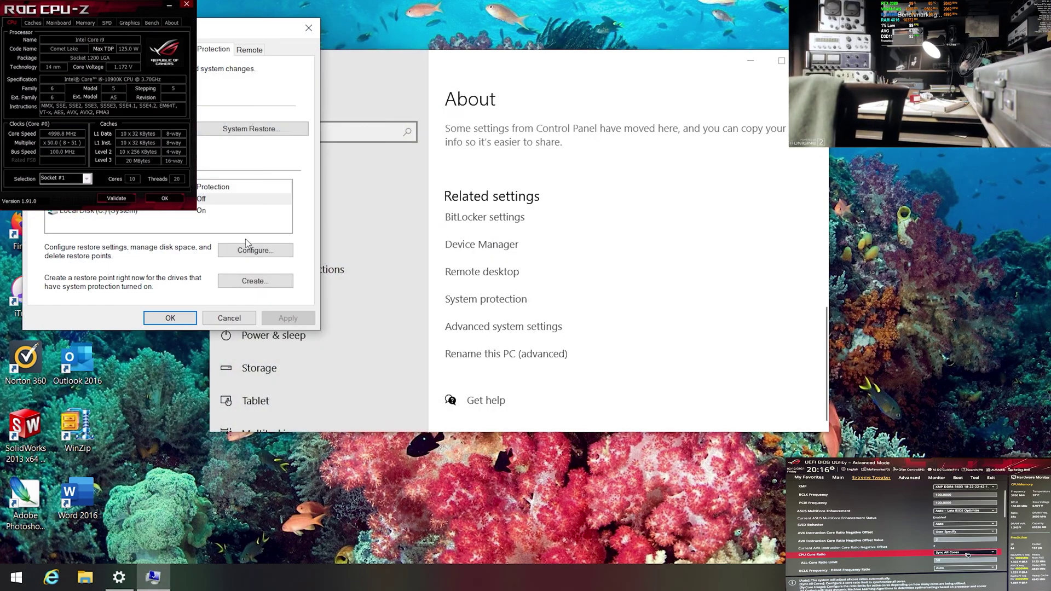
{"action": "left_click", "coordinate": [255, 250]}
{"action": "left_click", "coordinate": [176, 346]}
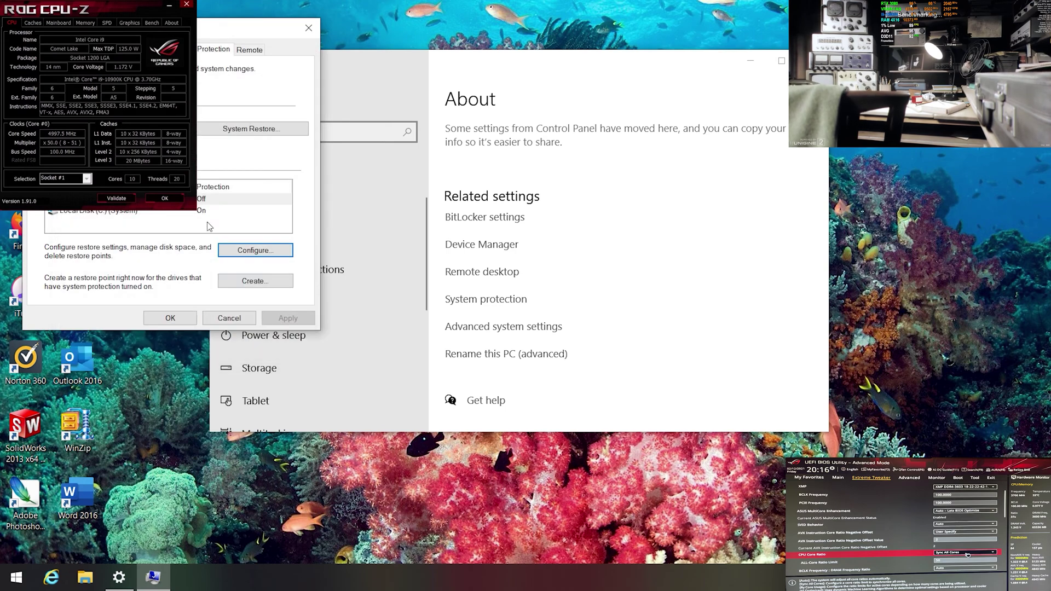
{"action": "left_click", "coordinate": [209, 213]}
{"action": "left_click", "coordinate": [249, 251]}
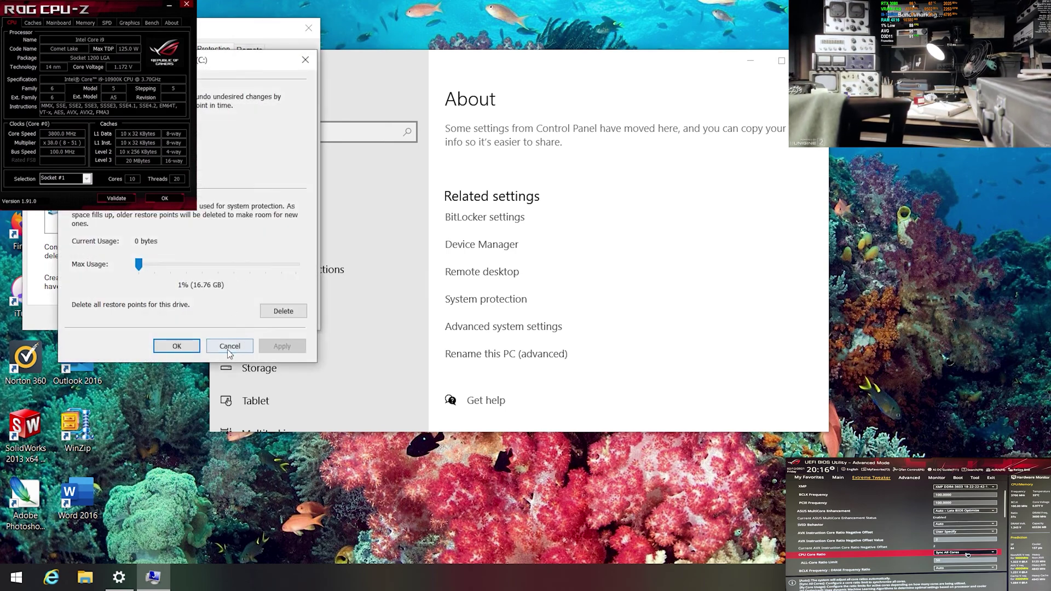
{"action": "left_click", "coordinate": [228, 350]}
{"action": "left_click", "coordinate": [170, 314]}
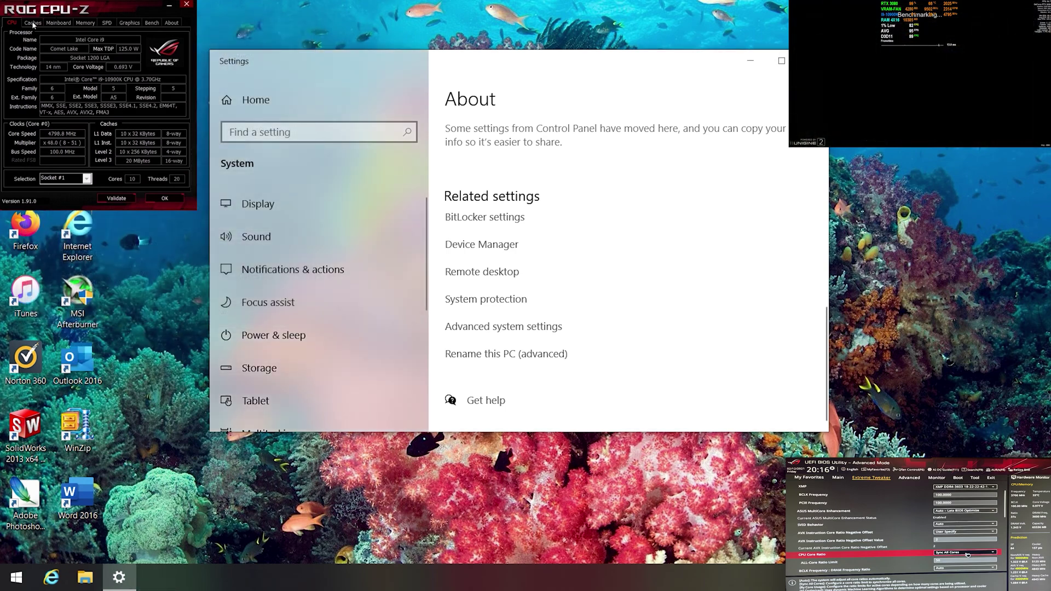
{"action": "key", "text": "alt+F4"}
- Launch Disk Cleanup for the default drive and review the list of removable files
{"action": "left_click", "coordinate": [33, 24]}
{"action": "key", "text": "super"}
{"action": "type", "text": "d"}
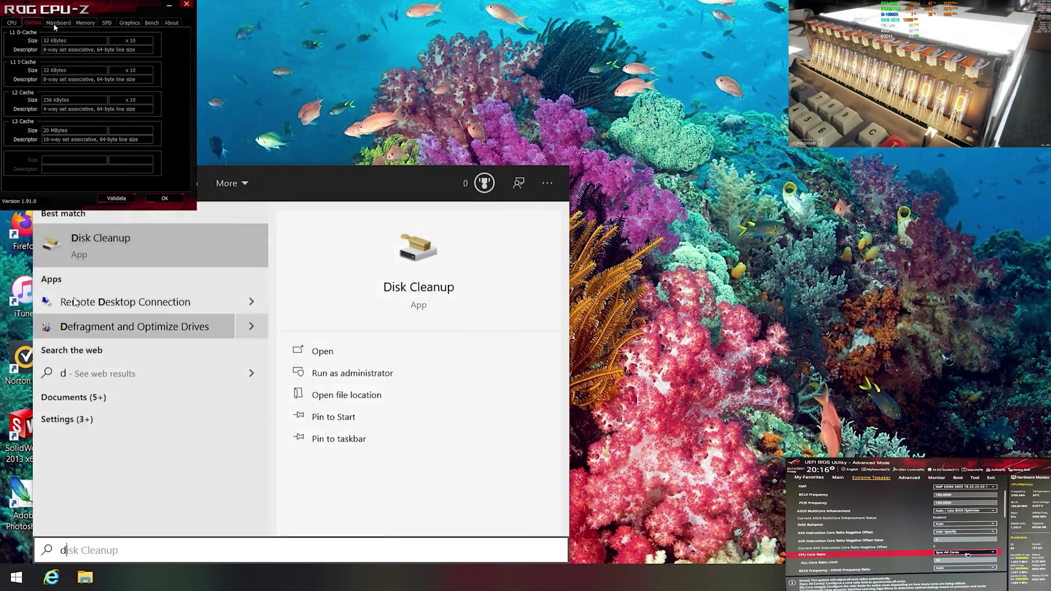
{"action": "key", "text": "Return"}
{"action": "left_click", "coordinate": [53, 22]}
{"action": "key", "text": "Return"}
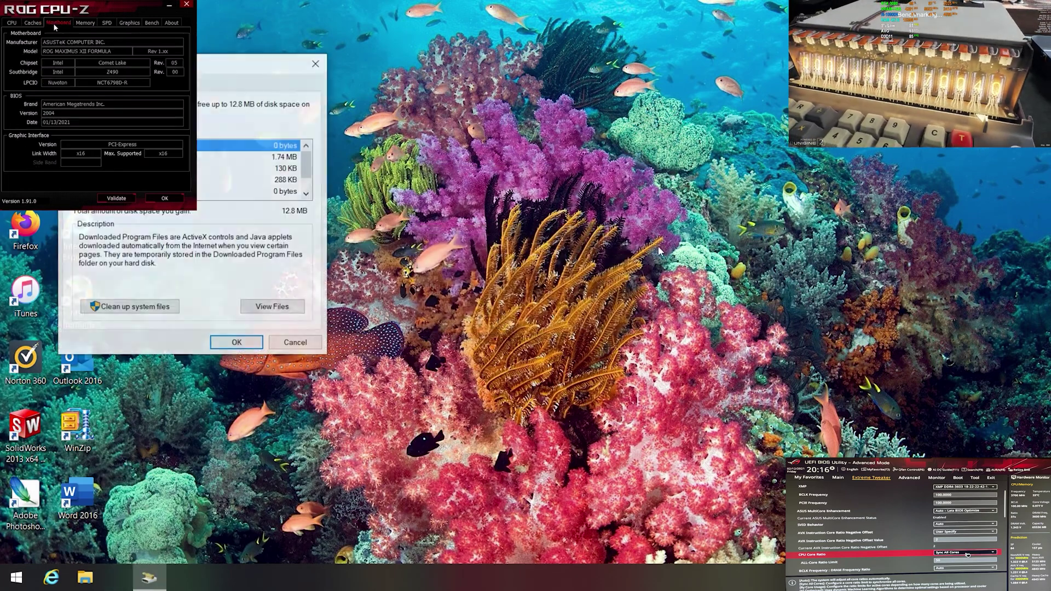
{"action": "scroll", "coordinate": [304, 164], "scroll_direction": "down", "scroll_amount": 1}
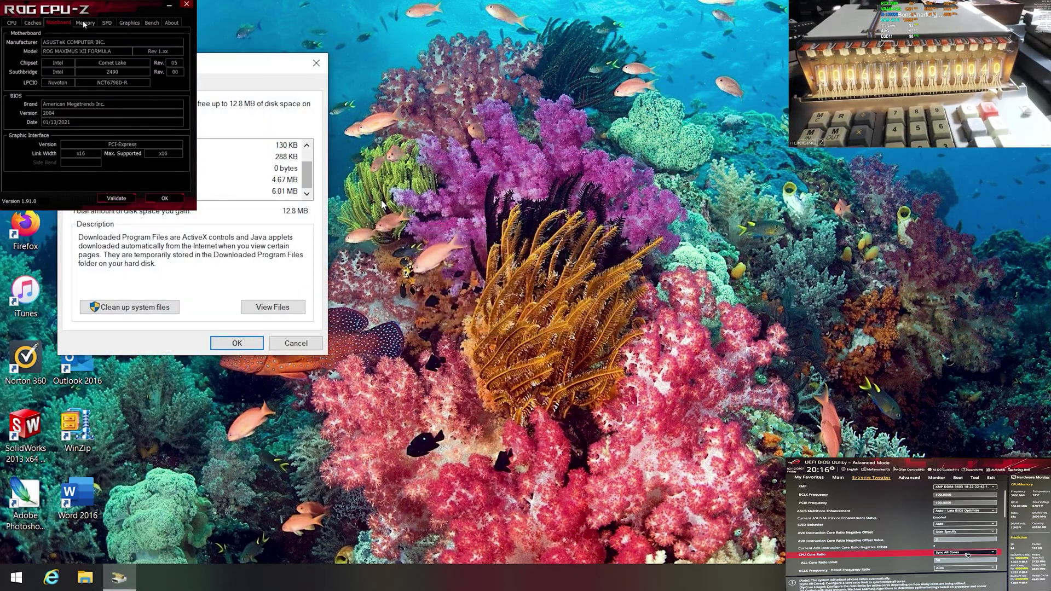
- Rescan the drive in Disk Cleanup with system files included and permanently delete the preselected files
{"action": "left_click", "coordinate": [169, 308]}
{"action": "left_click", "coordinate": [501, 316]}
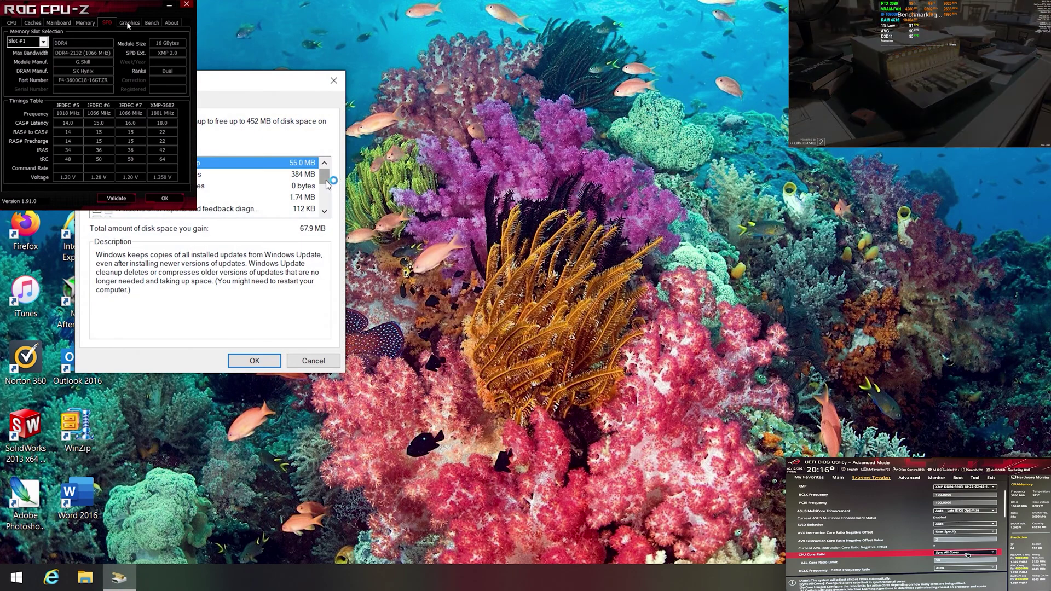
{"action": "scroll", "coordinate": [324, 180], "scroll_direction": "down", "scroll_amount": 2}
{"action": "left_click", "coordinate": [255, 361]}
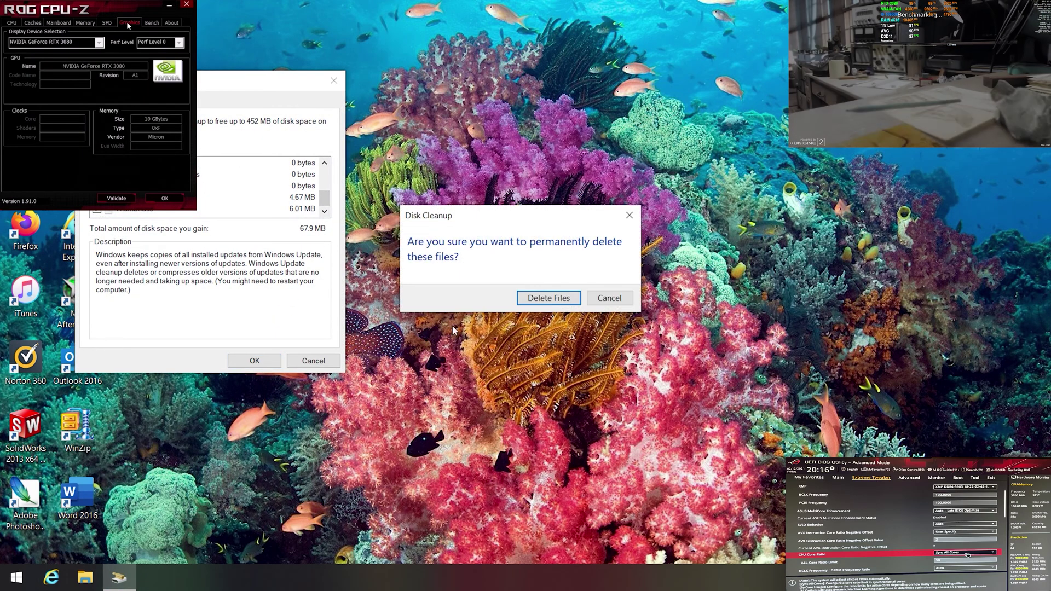
{"action": "left_click", "coordinate": [547, 299]}
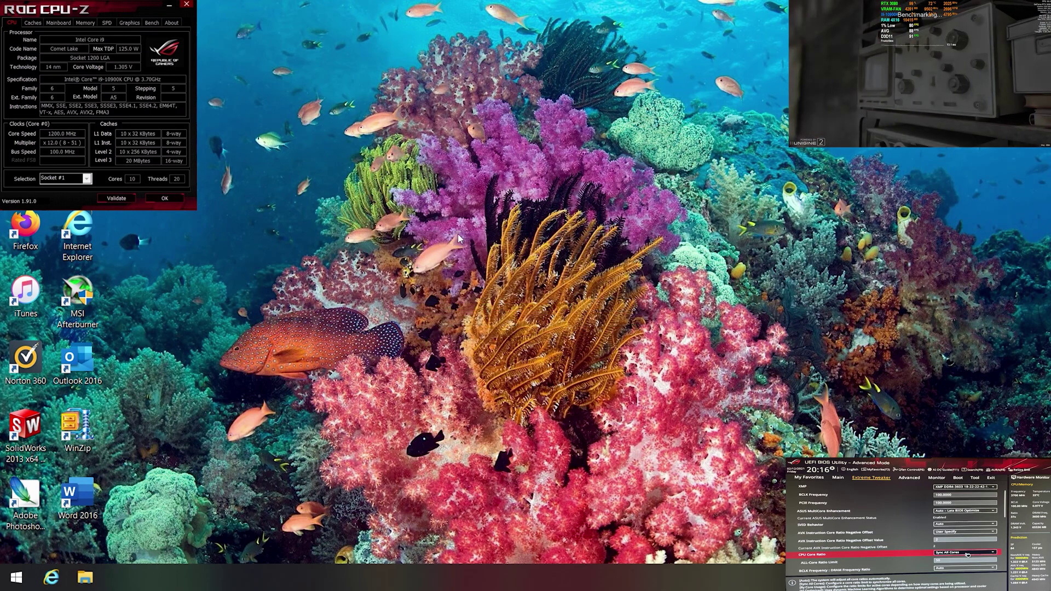
- Open CCleaner, analyze the system and run a Custom Clean with the preselected items
{"action": "left_click", "coordinate": [15, 578]}
{"action": "type", "text": "cc"}
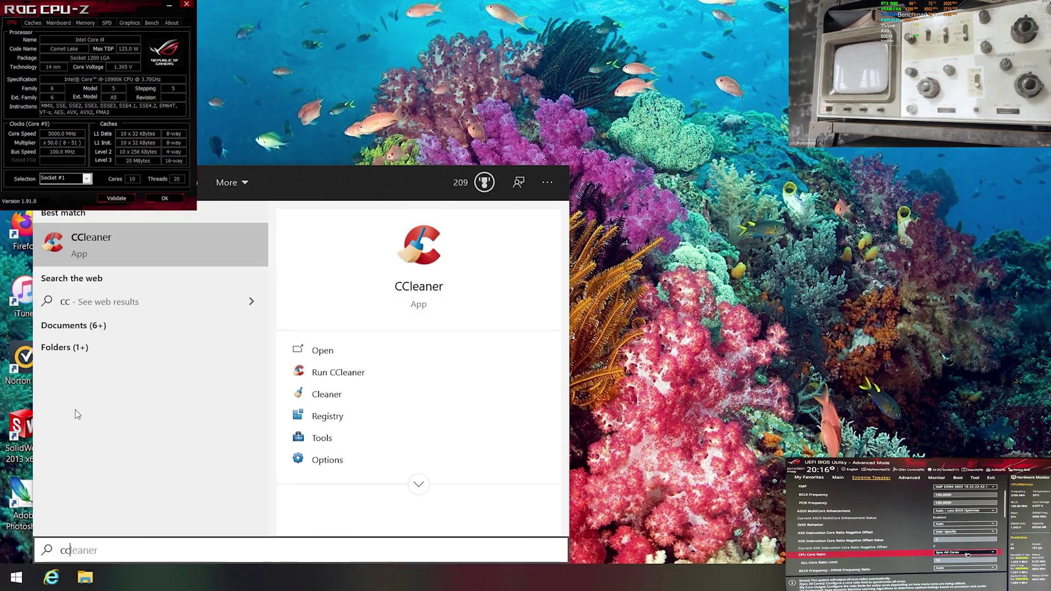
{"action": "left_click", "coordinate": [130, 242]}
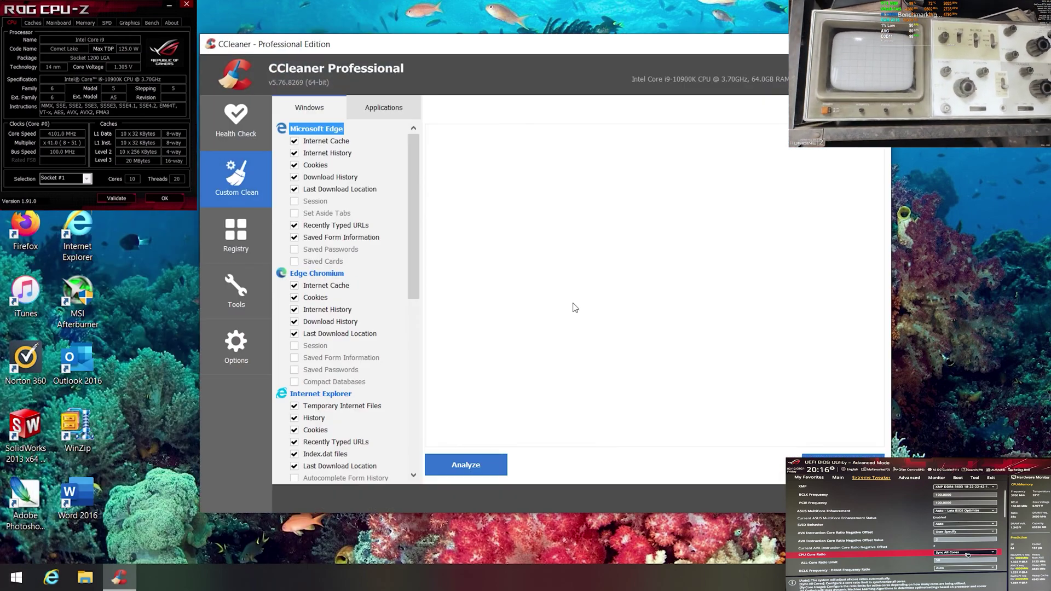
{"action": "key", "text": "alt+a"}
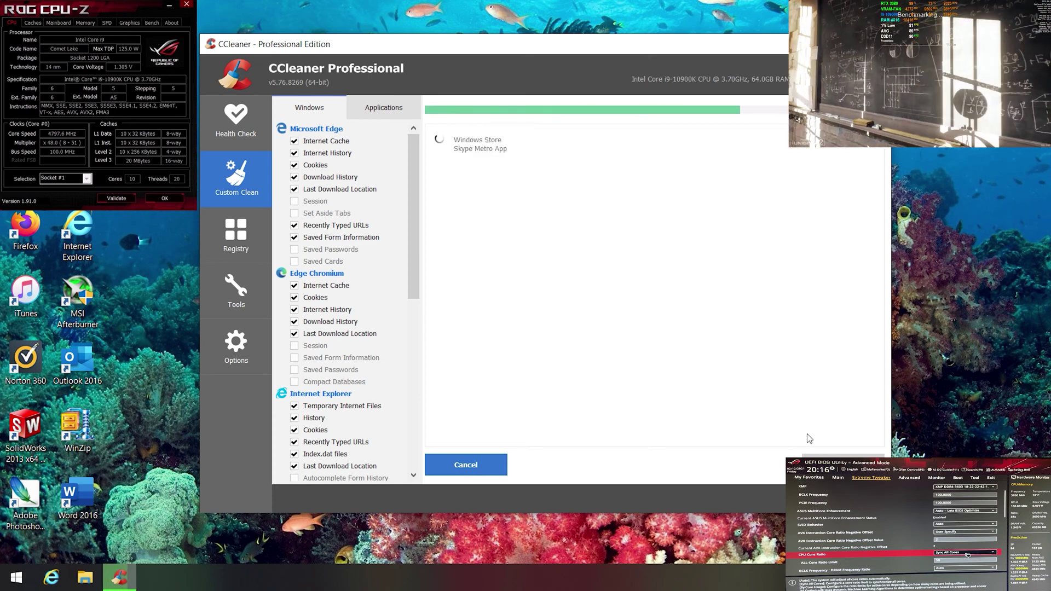
{"action": "left_click", "coordinate": [843, 465]}
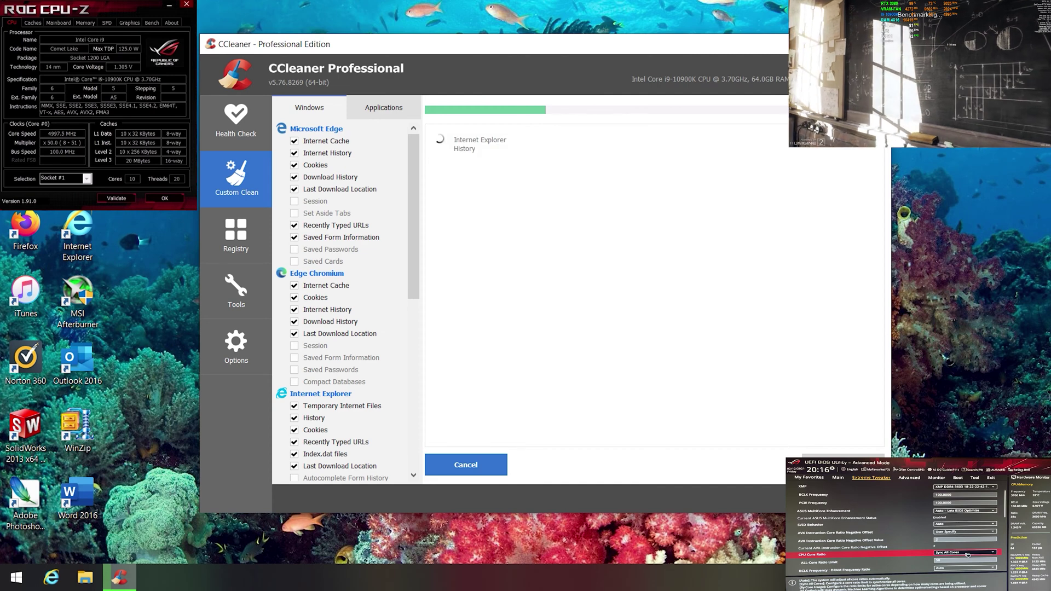
{"action": "key", "text": "alt+a"}
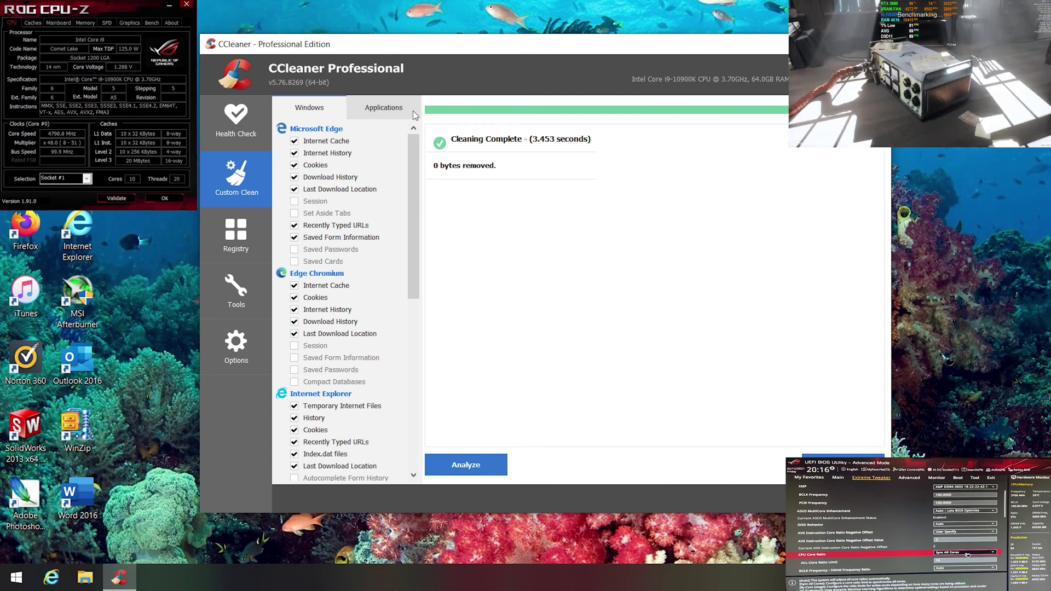
- Scan the registry for issues with all Registry Cleaner categories enabled, and close CCleaner
{"action": "key", "text": "ctrl+Tab"}
{"action": "left_click", "coordinate": [236, 233]}
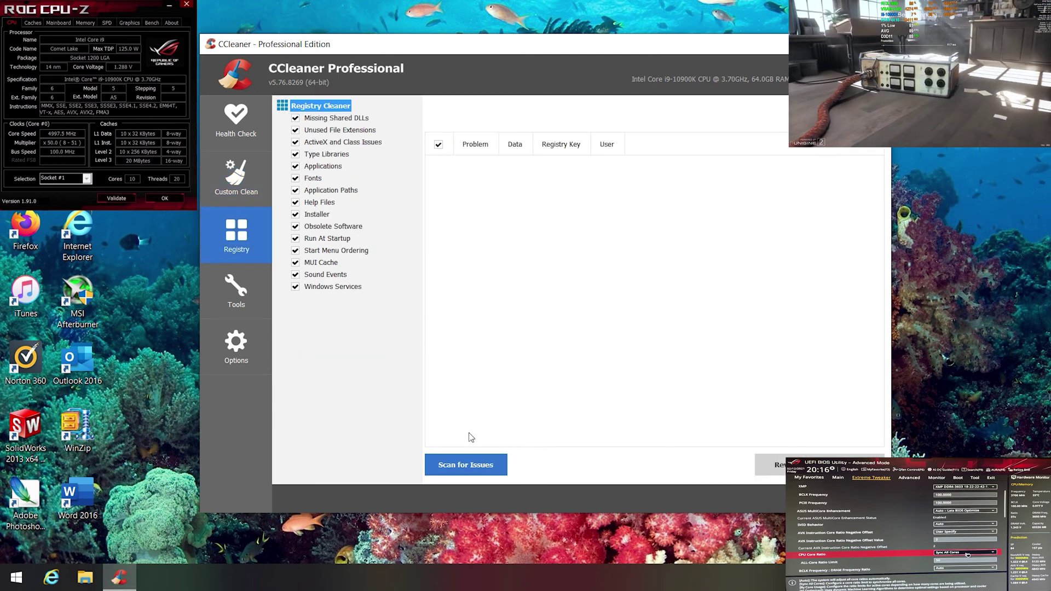
{"action": "left_click", "coordinate": [476, 463]}
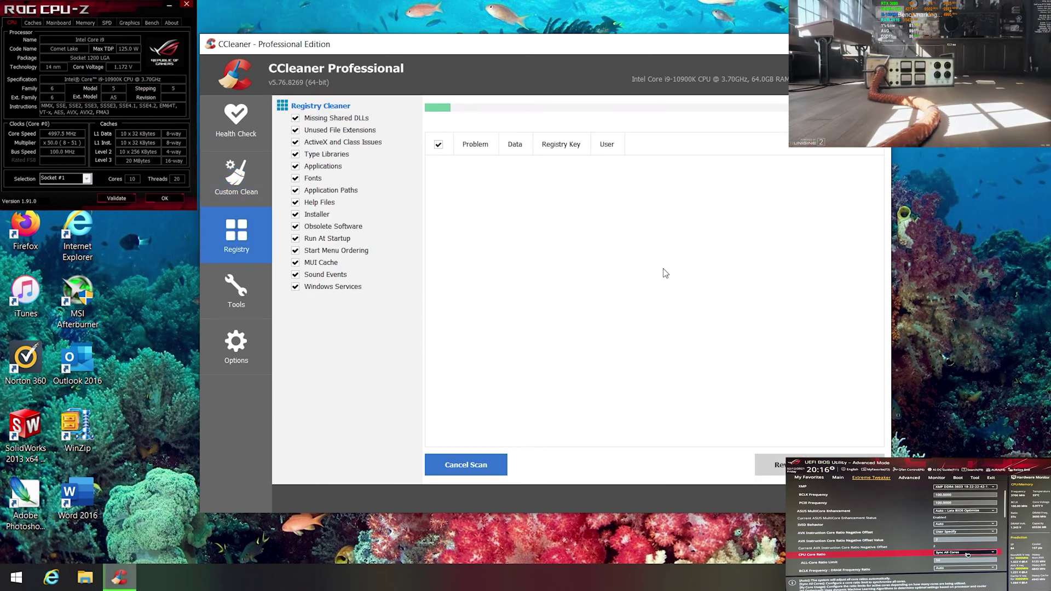
{"action": "left_click", "coordinate": [33, 24]}
{"action": "left_click", "coordinate": [54, 23]}
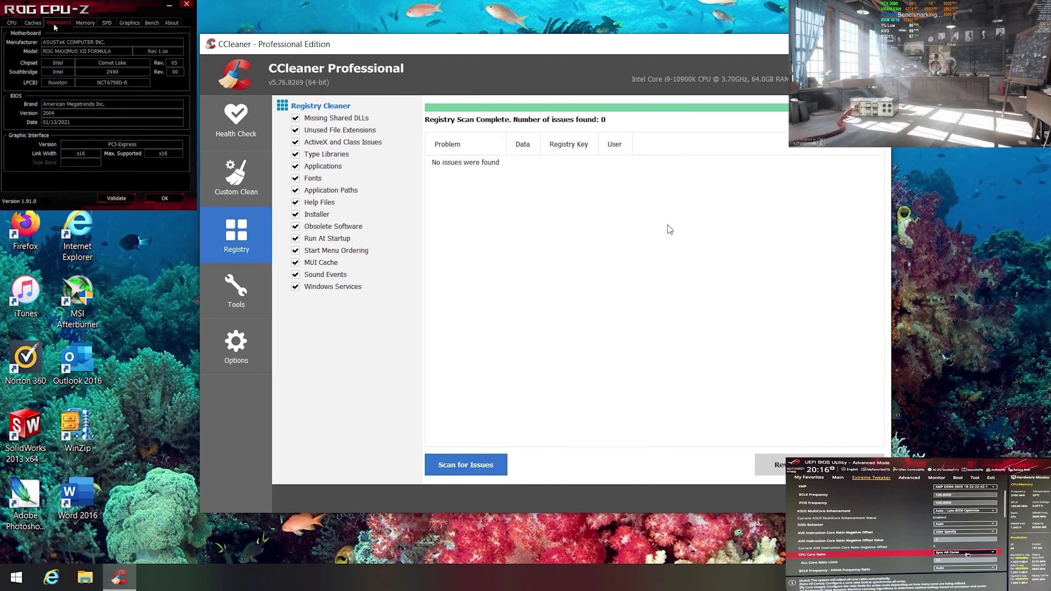
{"action": "key", "text": "alt+F4"}
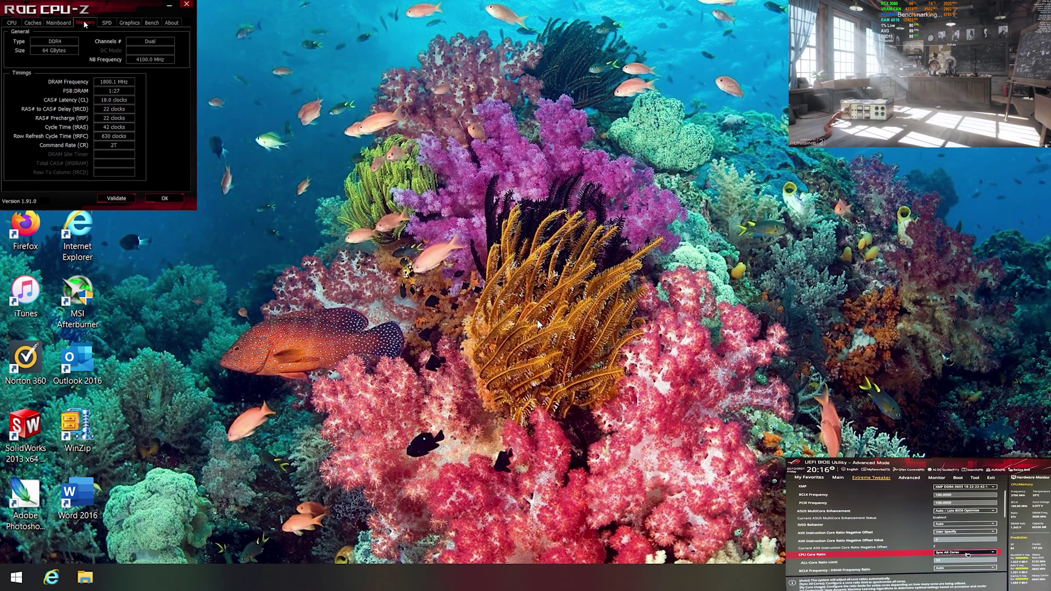
- Open NVIDIA Control Panel from the desktop and review the image rendering options under Adjust Image Settings with Preview
{"action": "right_click", "coordinate": [541, 321]}
{"action": "key", "text": "Escape"}
{"action": "left_click", "coordinate": [107, 23]}
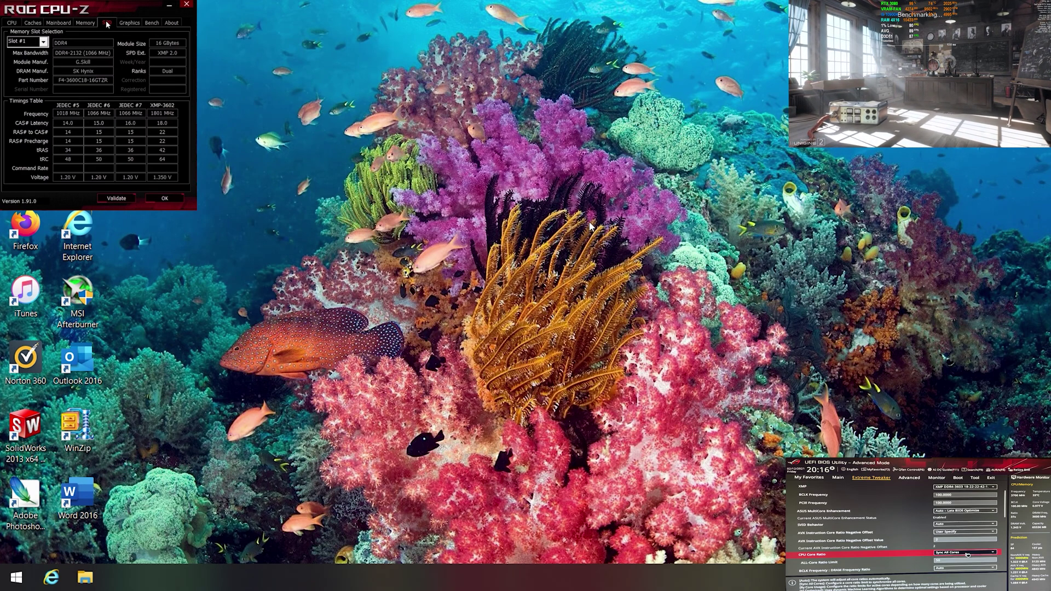
{"action": "left_click", "coordinate": [128, 23]}
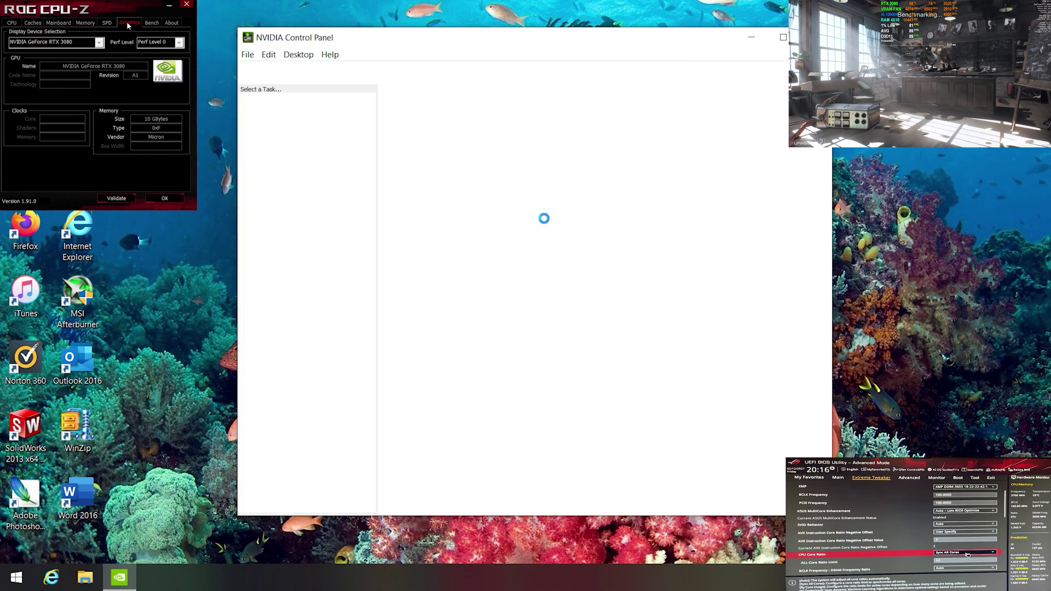
{"action": "left_click", "coordinate": [150, 23]}
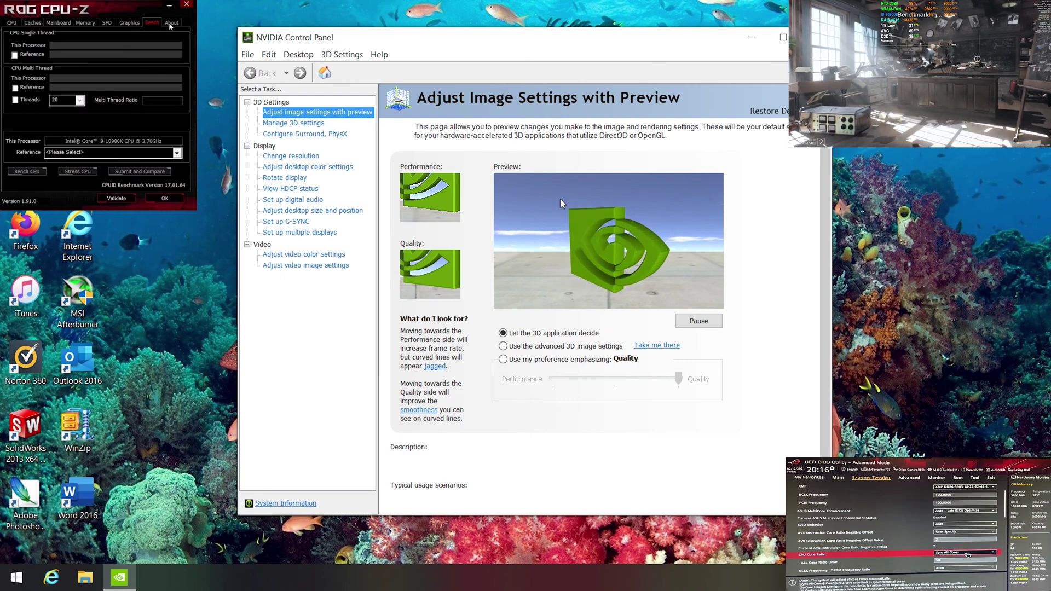
{"action": "left_click", "coordinate": [171, 23]}
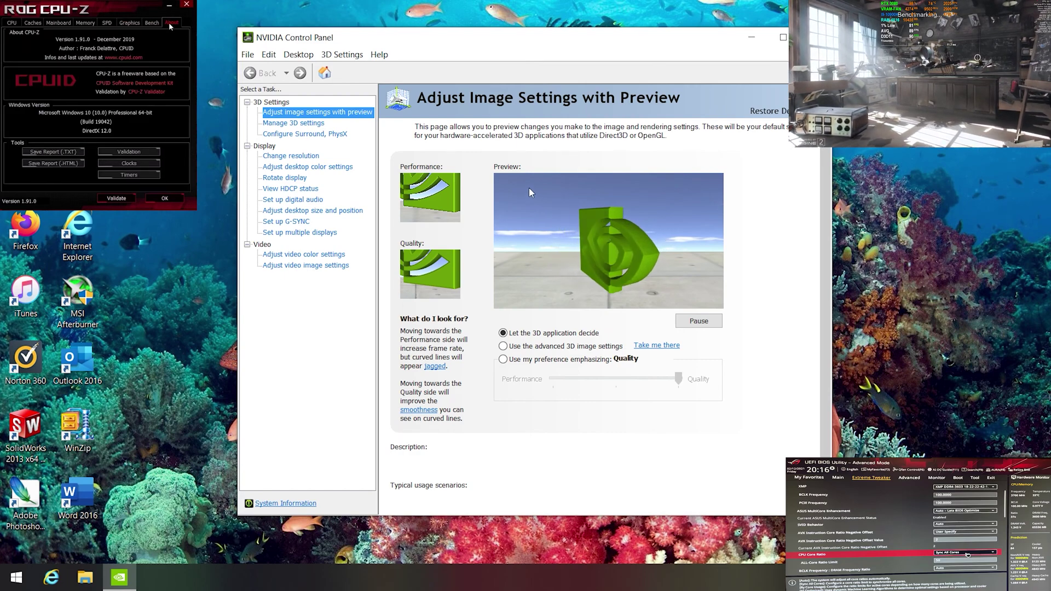
{"action": "left_click", "coordinate": [12, 23]}
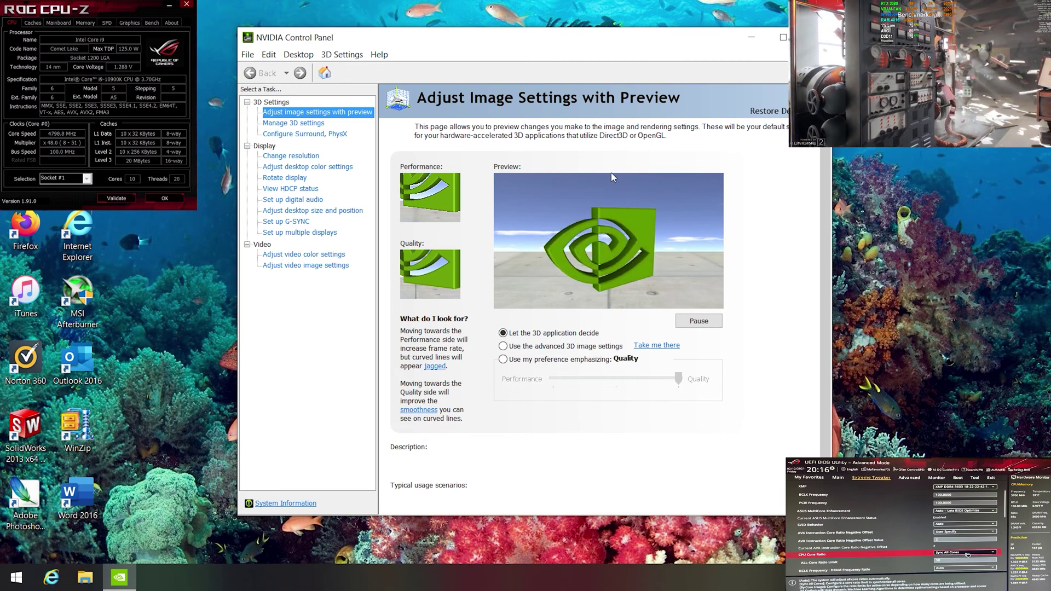
{"action": "mouse_move", "coordinate": [516, 344]}
{"action": "mouse_move", "coordinate": [548, 333]}
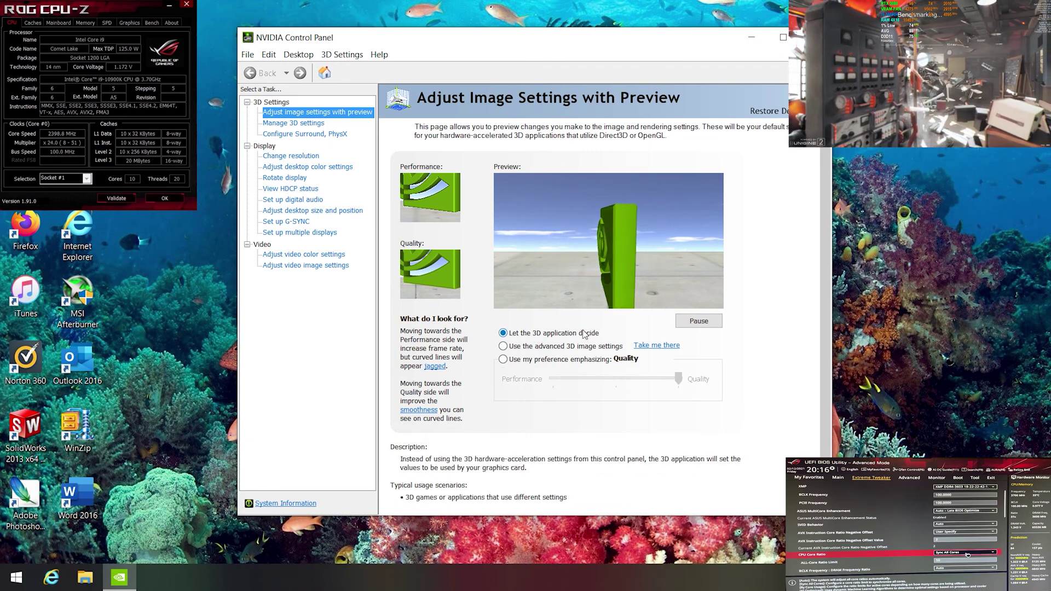
{"action": "left_click", "coordinate": [32, 22]}
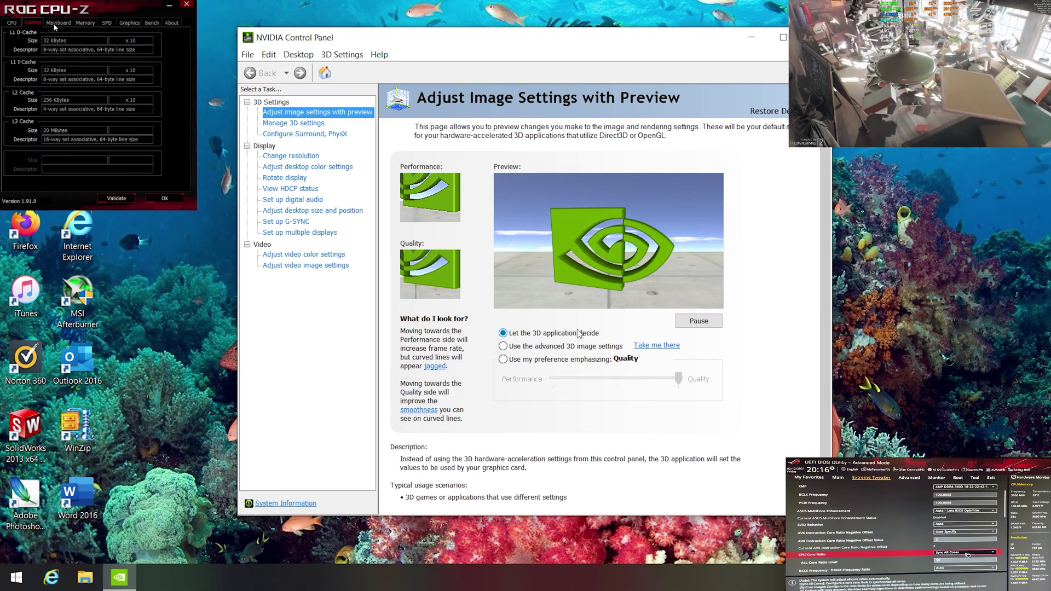
{"action": "left_click", "coordinate": [54, 23]}
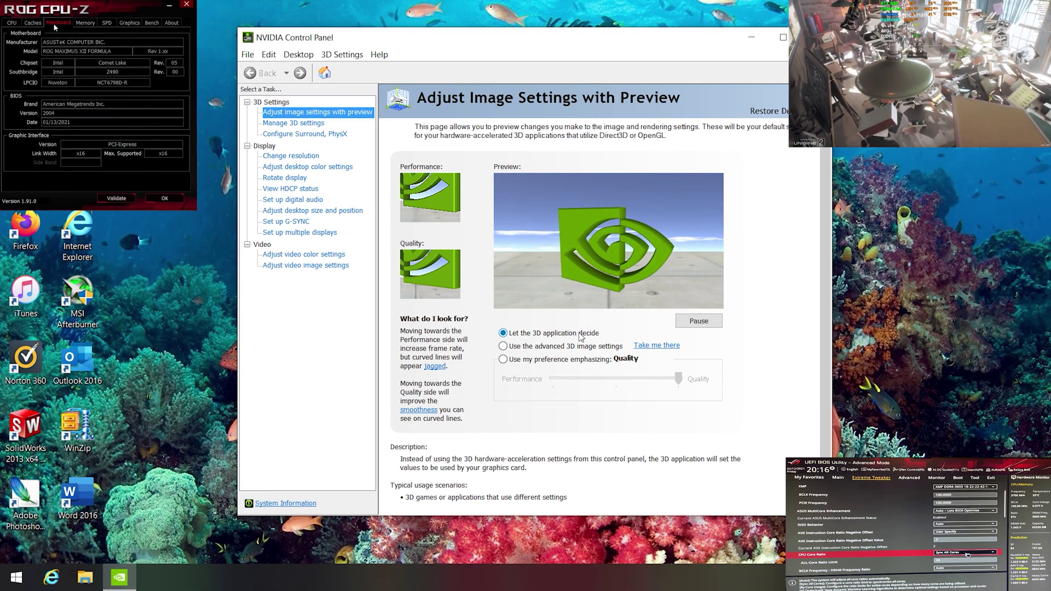
{"action": "left_click", "coordinate": [85, 23]}
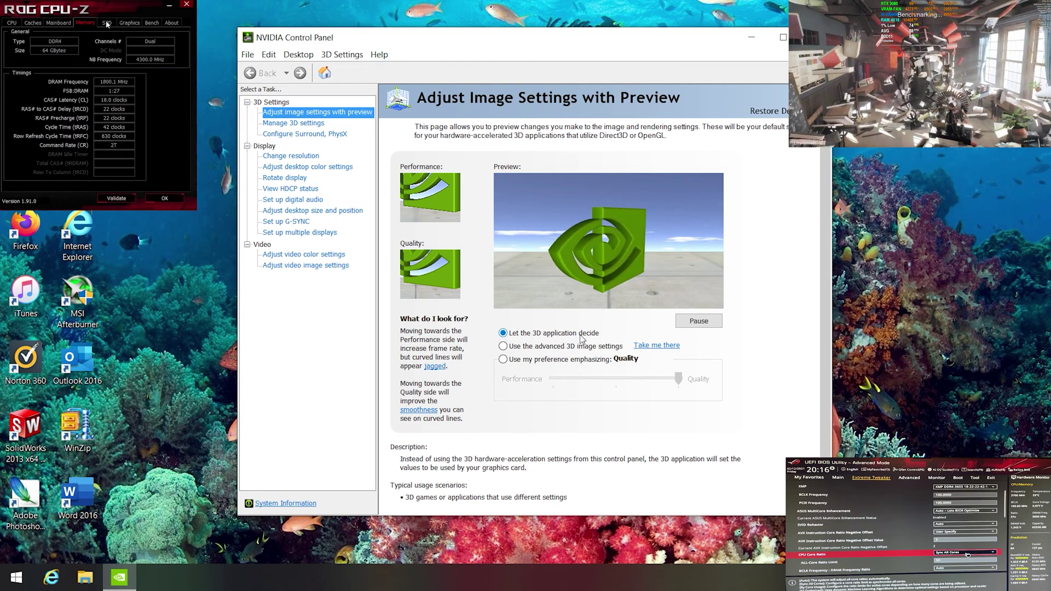
{"action": "left_click", "coordinate": [106, 23]}
{"action": "left_click", "coordinate": [126, 22]}
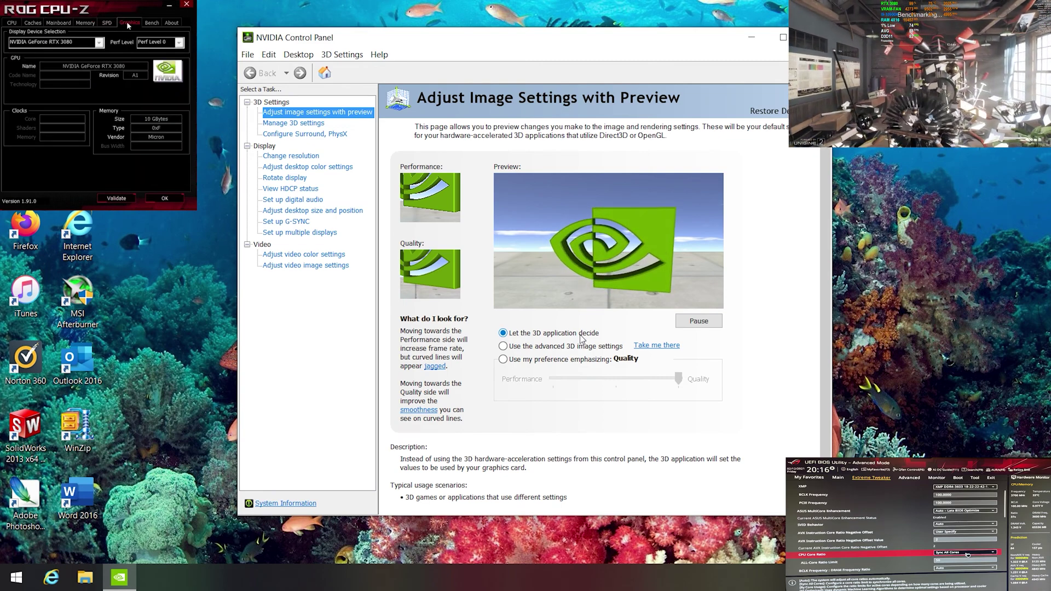
{"action": "left_click", "coordinate": [148, 22]}
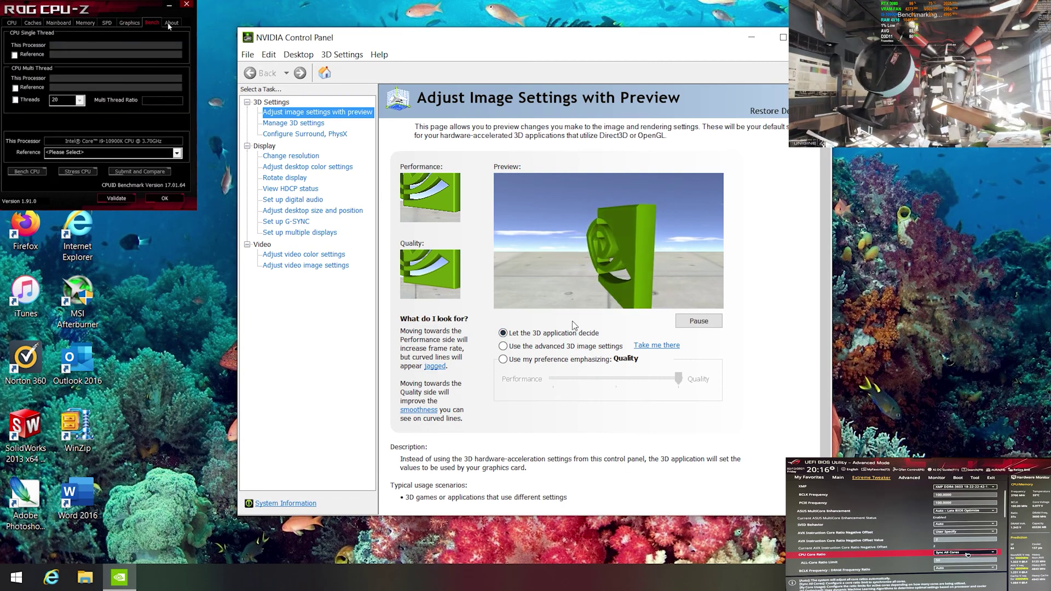
{"action": "left_click", "coordinate": [169, 22]}
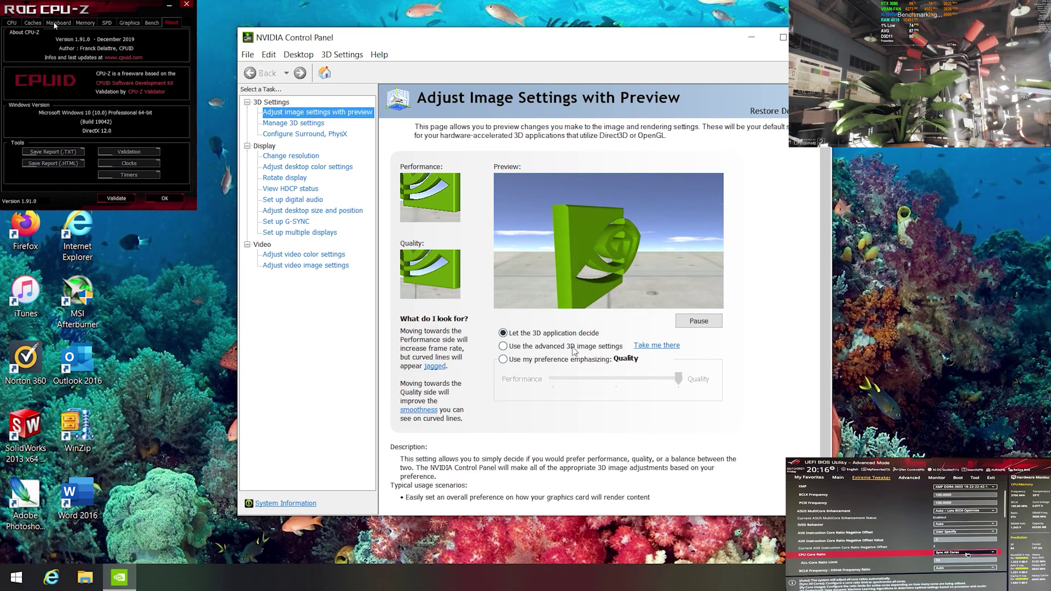
{"action": "left_click", "coordinate": [16, 23]}
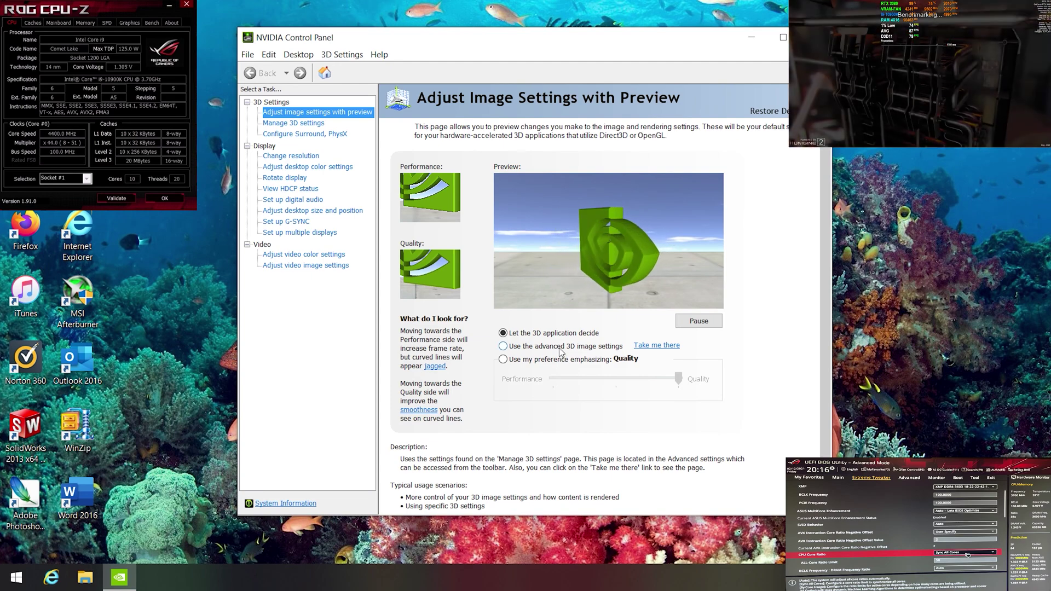
- Select Use the advanced 3D image settings and review the Global Settings and Program Settings under Manage 3D Settings
{"action": "left_click", "coordinate": [508, 351]}
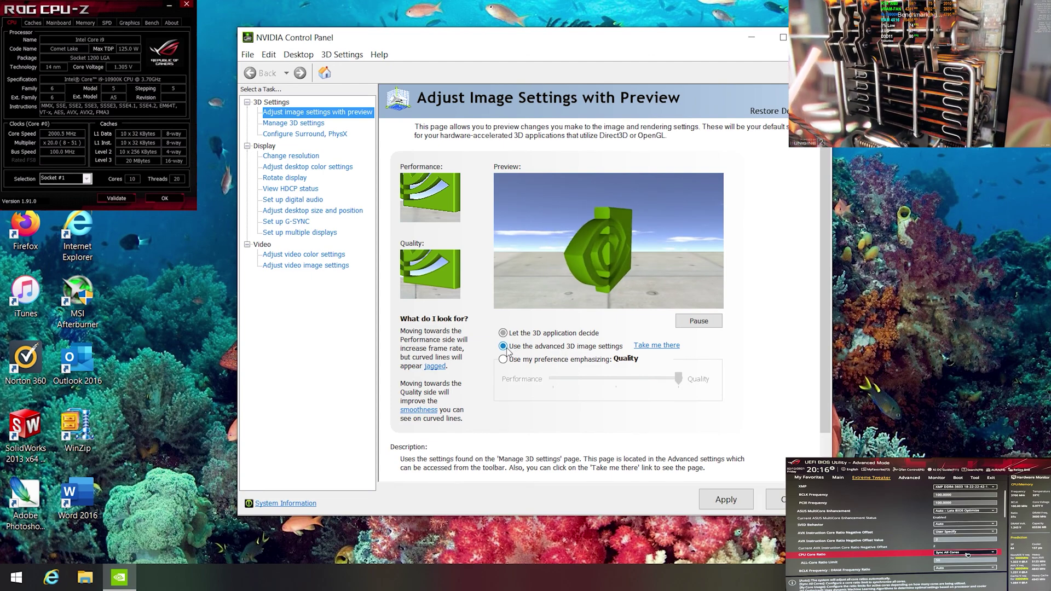
{"action": "left_click", "coordinate": [294, 123]}
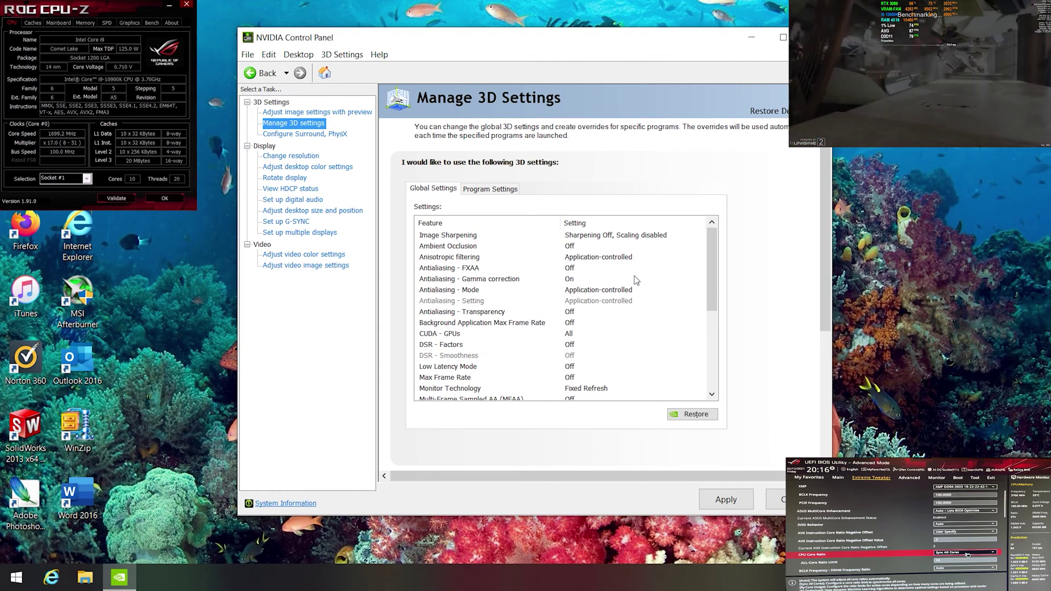
{"action": "scroll", "coordinate": [624, 296], "scroll_direction": "down", "scroll_amount": 5}
{"action": "scroll", "coordinate": [619, 301], "scroll_direction": "up", "scroll_amount": 5}
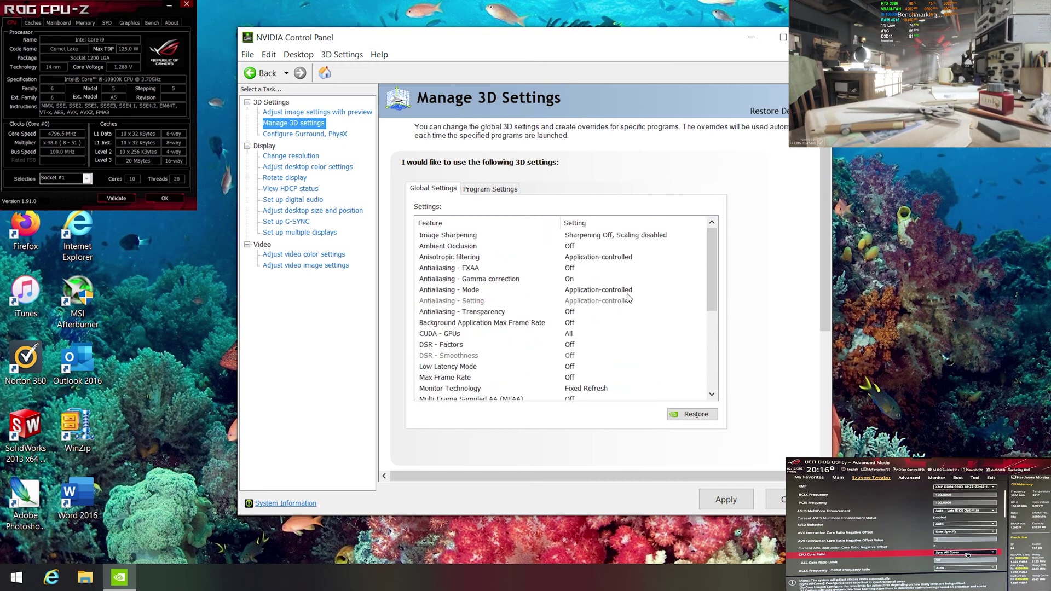
{"action": "scroll", "coordinate": [629, 299], "scroll_direction": "down", "scroll_amount": 5}
{"action": "scroll", "coordinate": [622, 305], "scroll_direction": "up", "scroll_amount": 5}
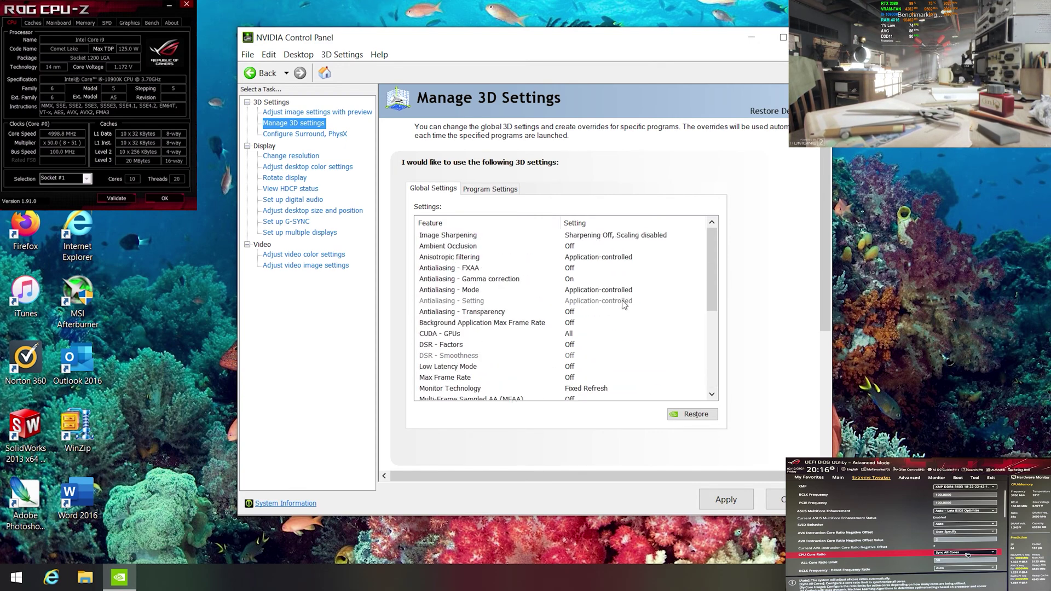
{"action": "left_click", "coordinate": [513, 194]}
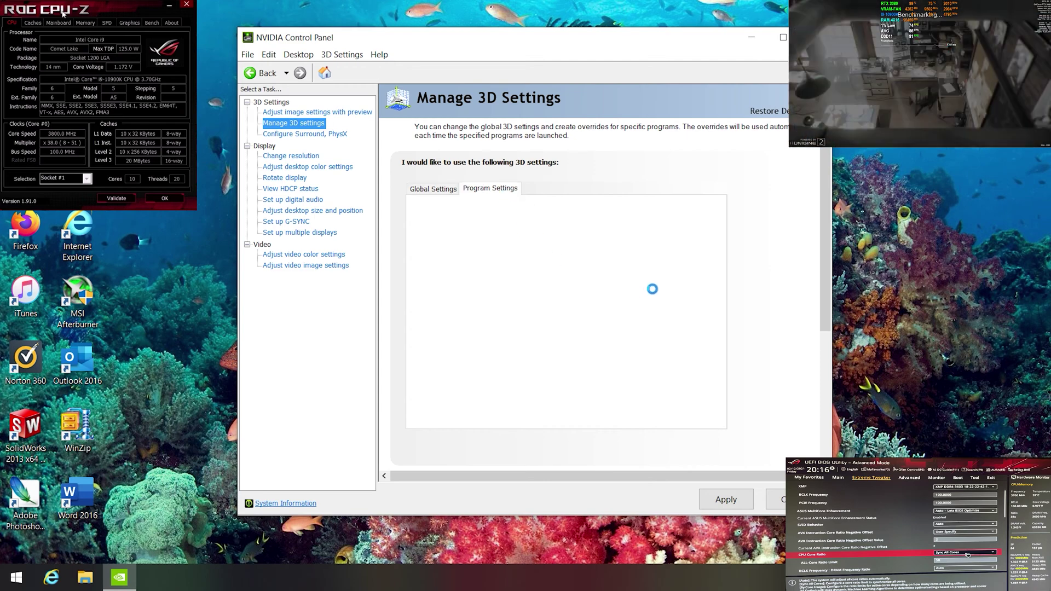
{"action": "left_click", "coordinate": [452, 190]}
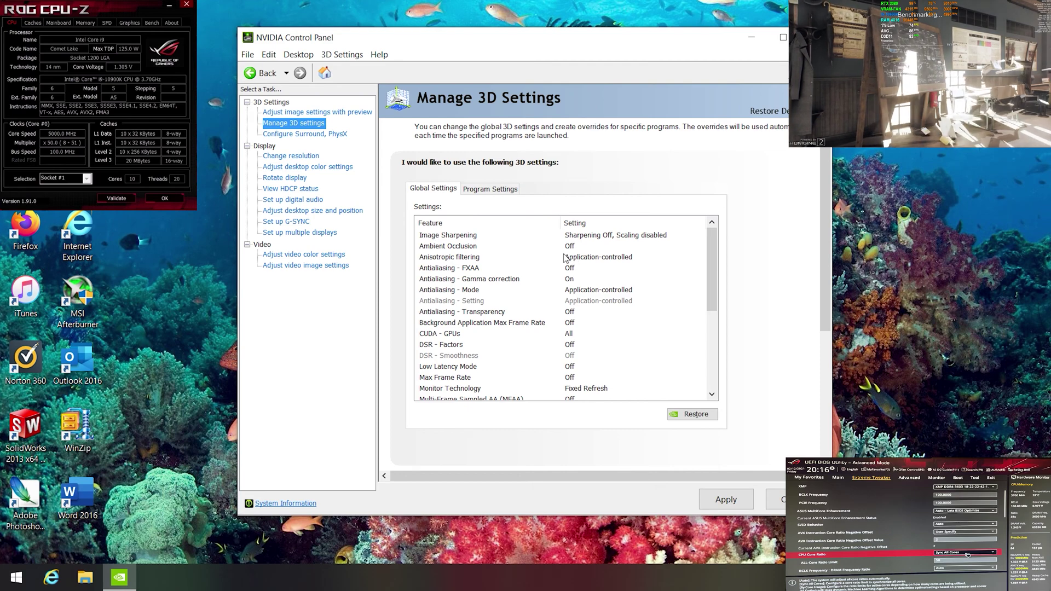
- Set the image rendering preference to Let the 3D application decide, and open the G-SYNC setup page
{"action": "left_click", "coordinate": [306, 113]}
{"action": "left_click", "coordinate": [503, 332]}
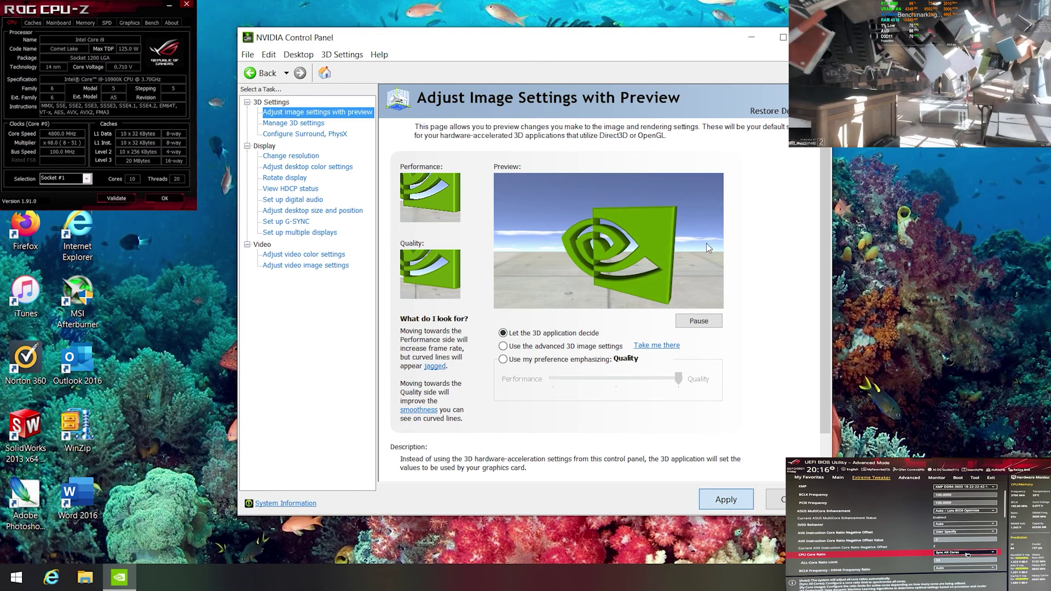
{"action": "left_click", "coordinate": [293, 221]}
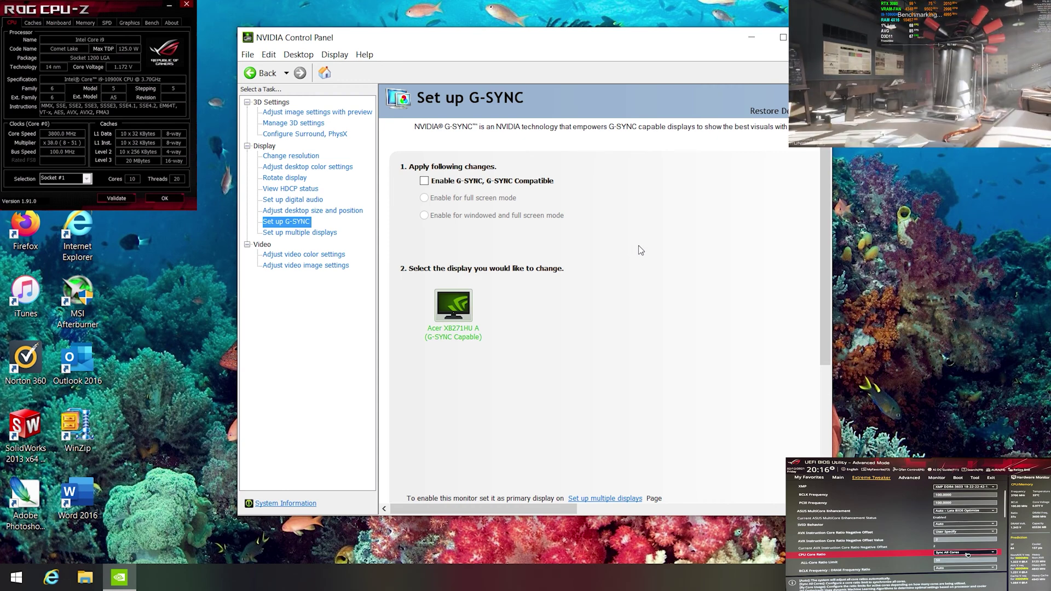
{"action": "left_click", "coordinate": [33, 23]}
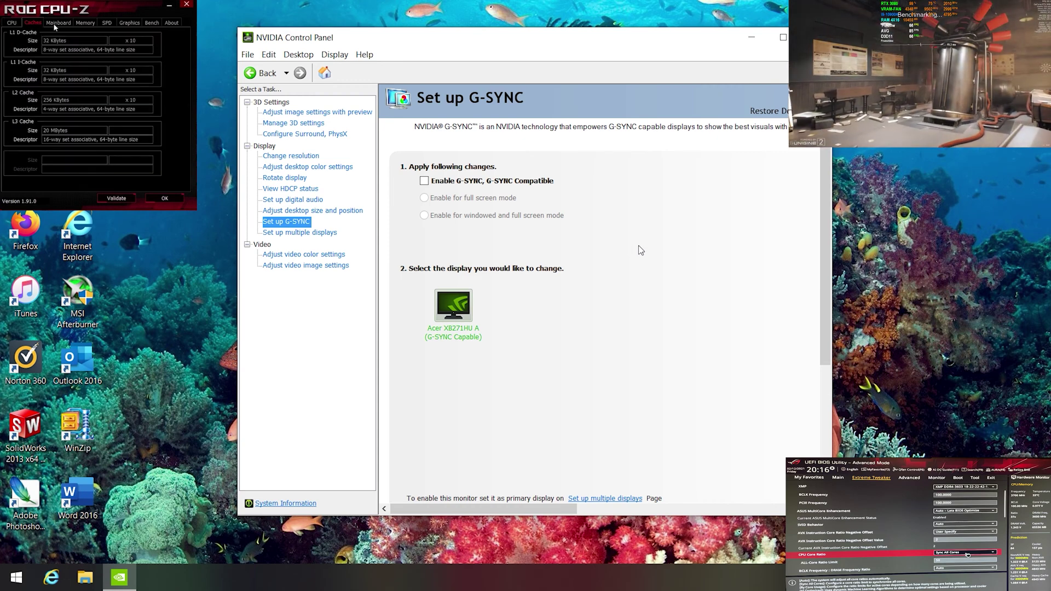
{"action": "left_click", "coordinate": [55, 23]}
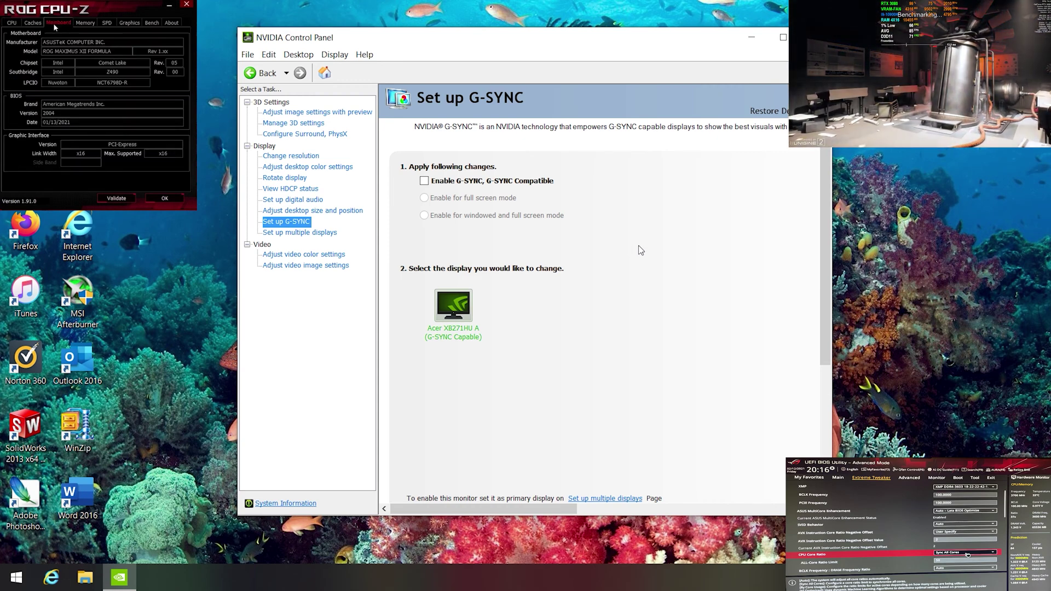
{"action": "left_click", "coordinate": [85, 23]}
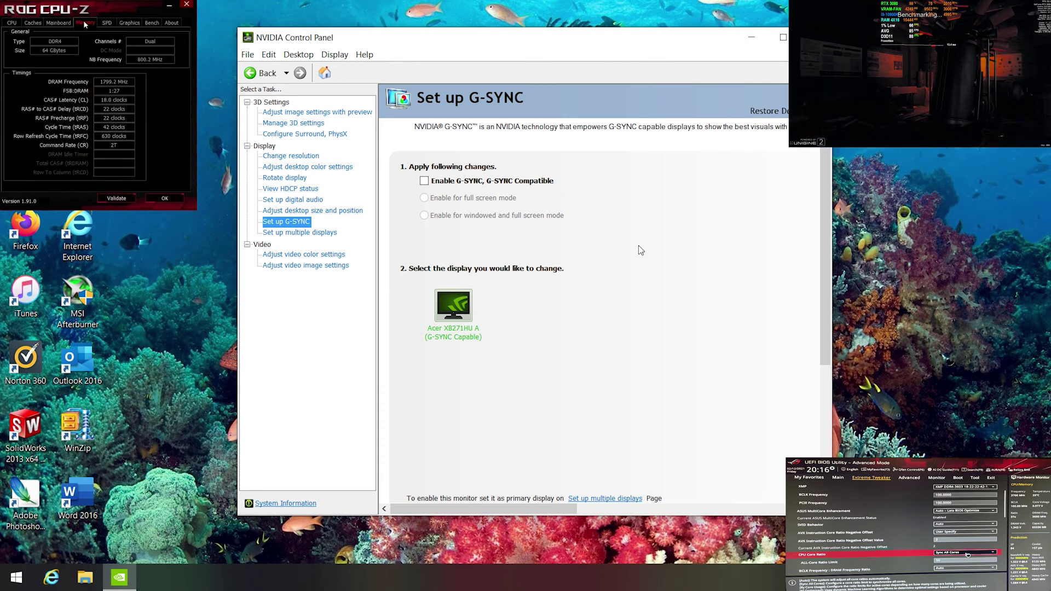
{"action": "left_click", "coordinate": [105, 23]}
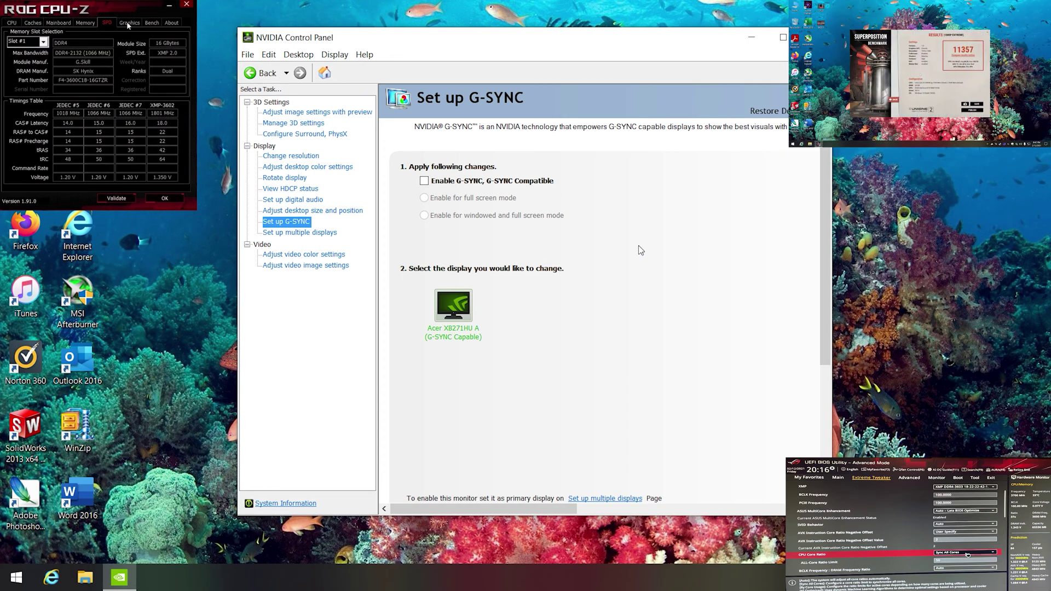
{"action": "left_click", "coordinate": [128, 24]}
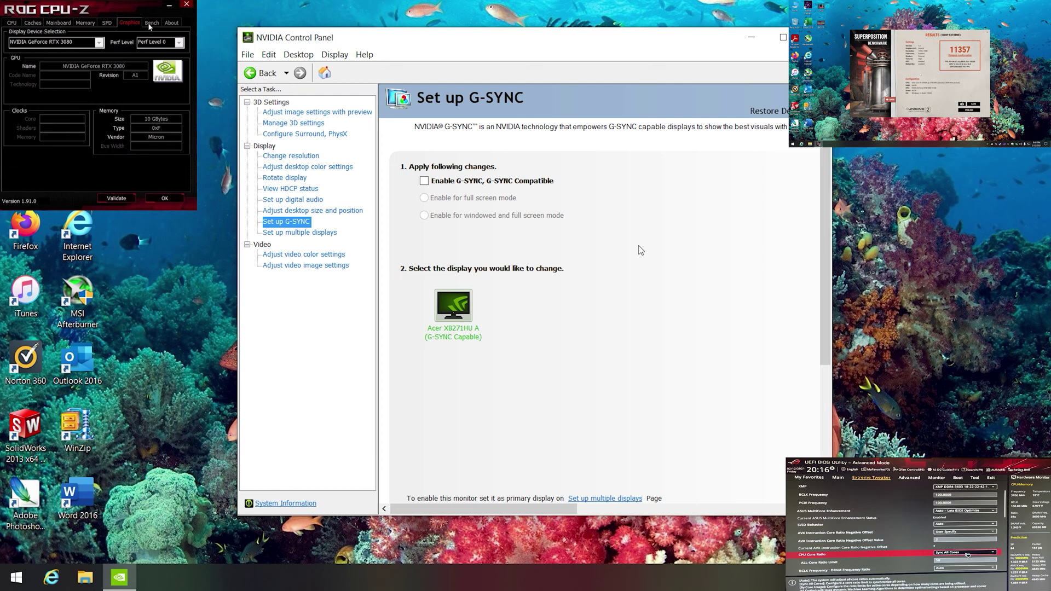
{"action": "left_click", "coordinate": [150, 24]}
{"action": "left_click", "coordinate": [171, 23]}
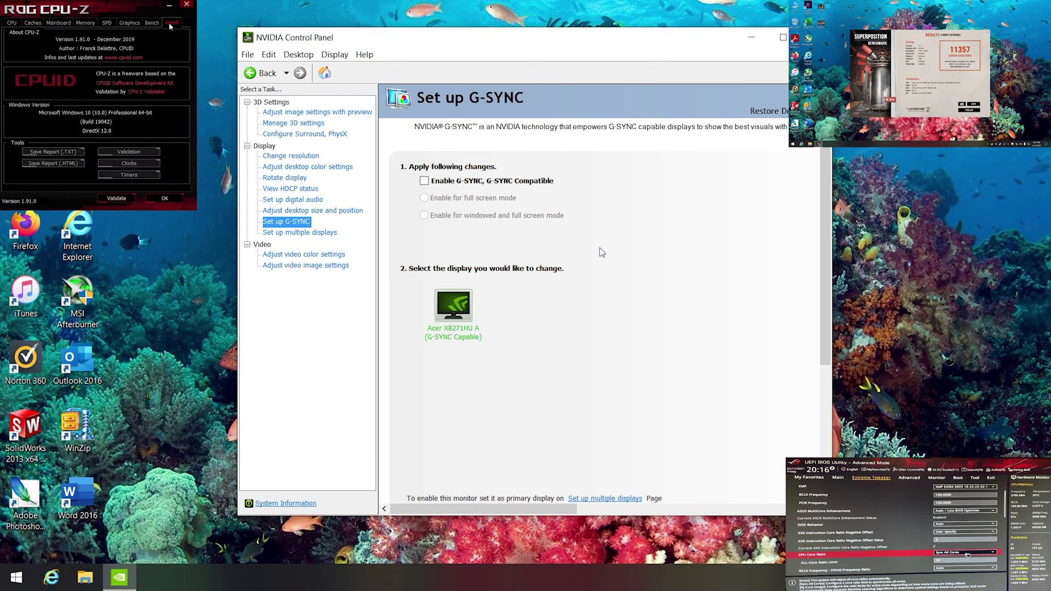
{"action": "left_click", "coordinate": [17, 24]}
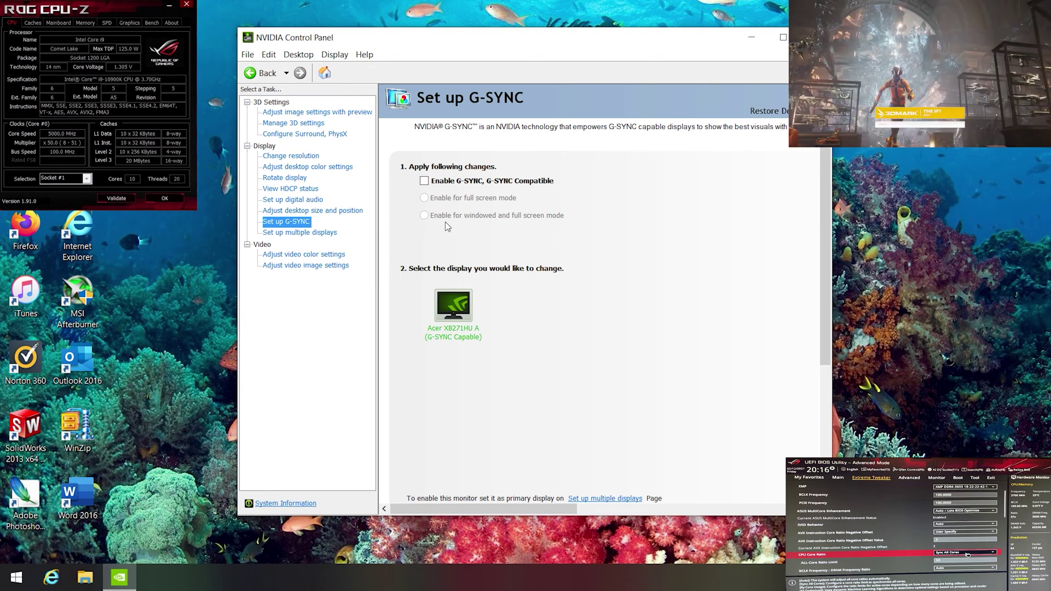
- Open the Change Resolution page and check the resolution and refresh rate chosen for the Acer display
{"action": "left_click", "coordinate": [303, 157]}
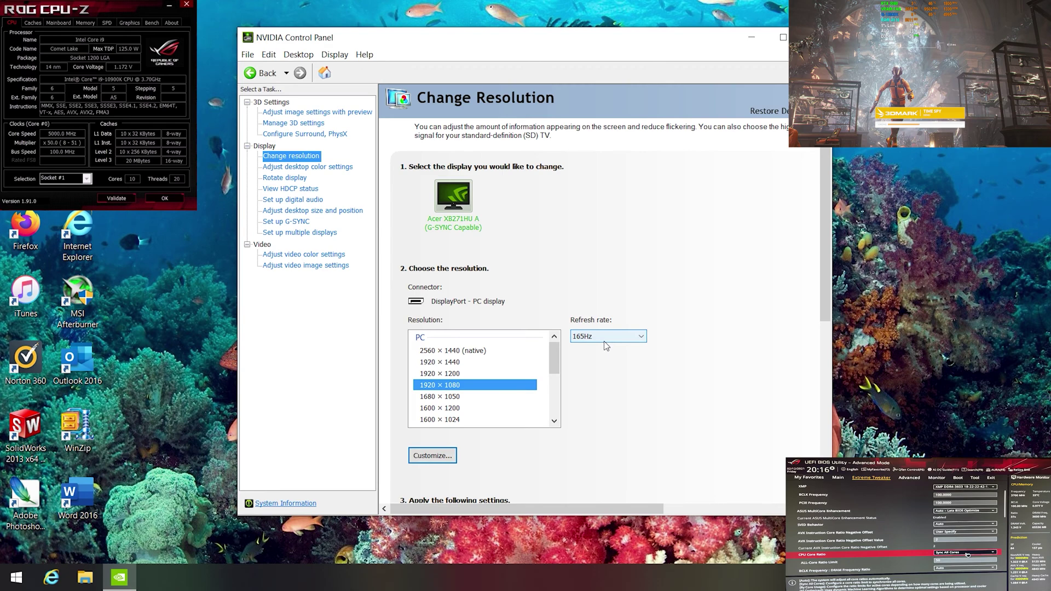
{"action": "left_click", "coordinate": [34, 23]}
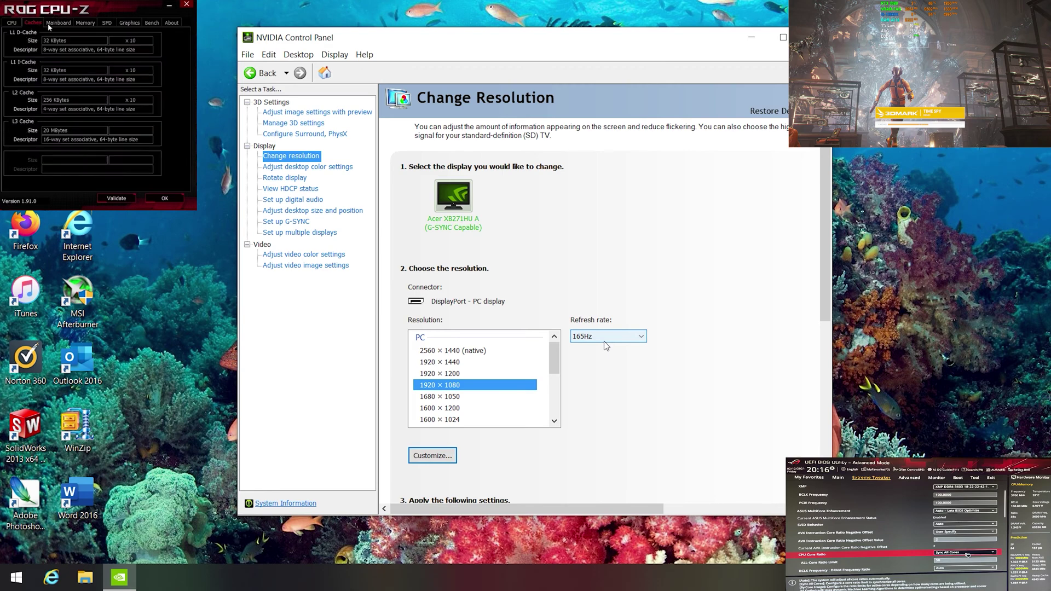
{"action": "left_click", "coordinate": [57, 24]}
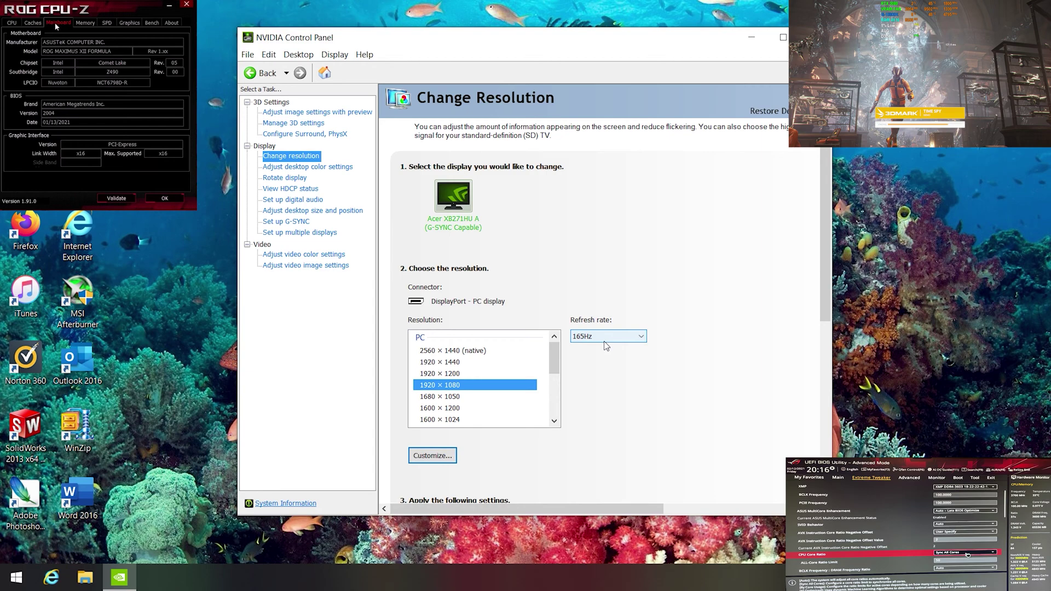
{"action": "left_click", "coordinate": [85, 24]}
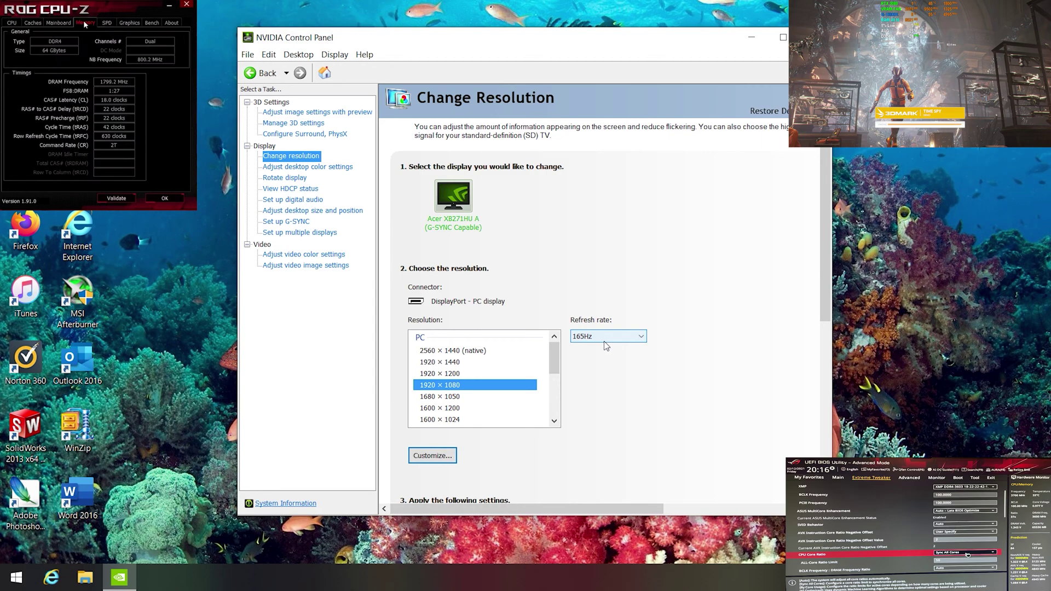
{"action": "left_click", "coordinate": [106, 24]}
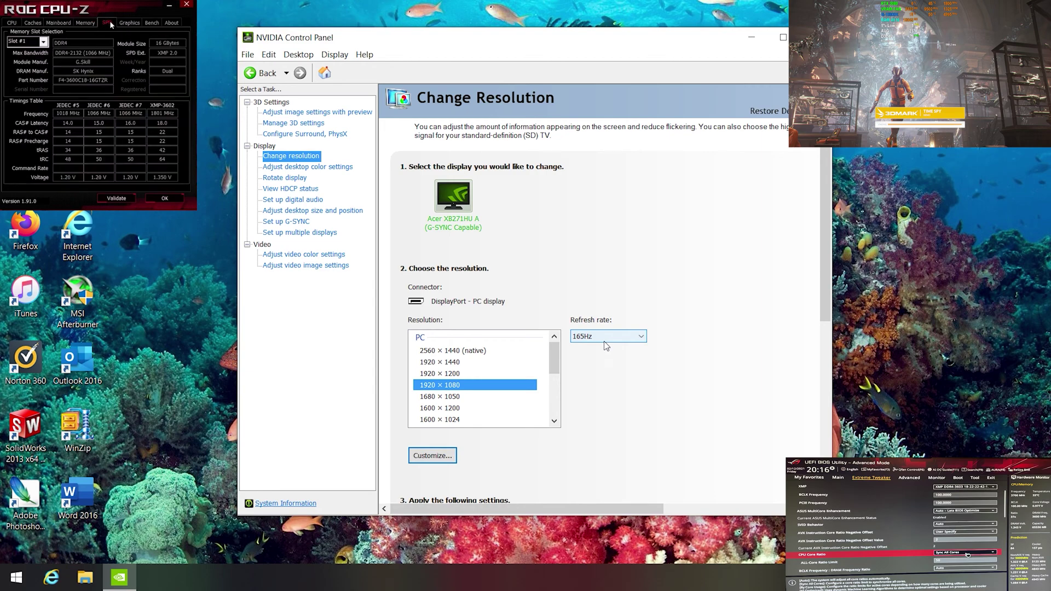
{"action": "left_click", "coordinate": [128, 23]}
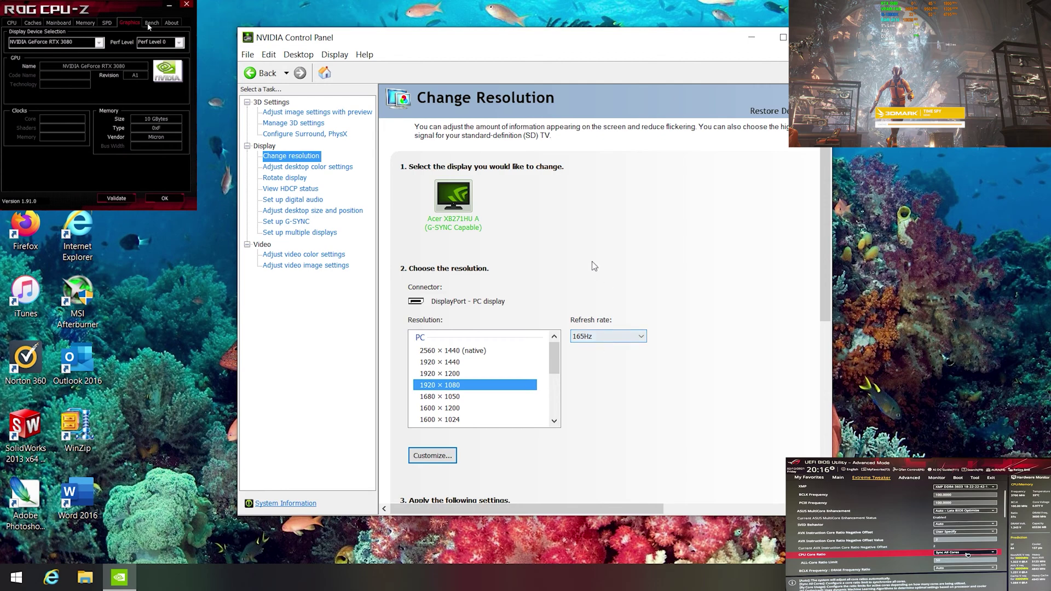
{"action": "left_click", "coordinate": [148, 23]}
{"action": "left_click", "coordinate": [171, 23]}
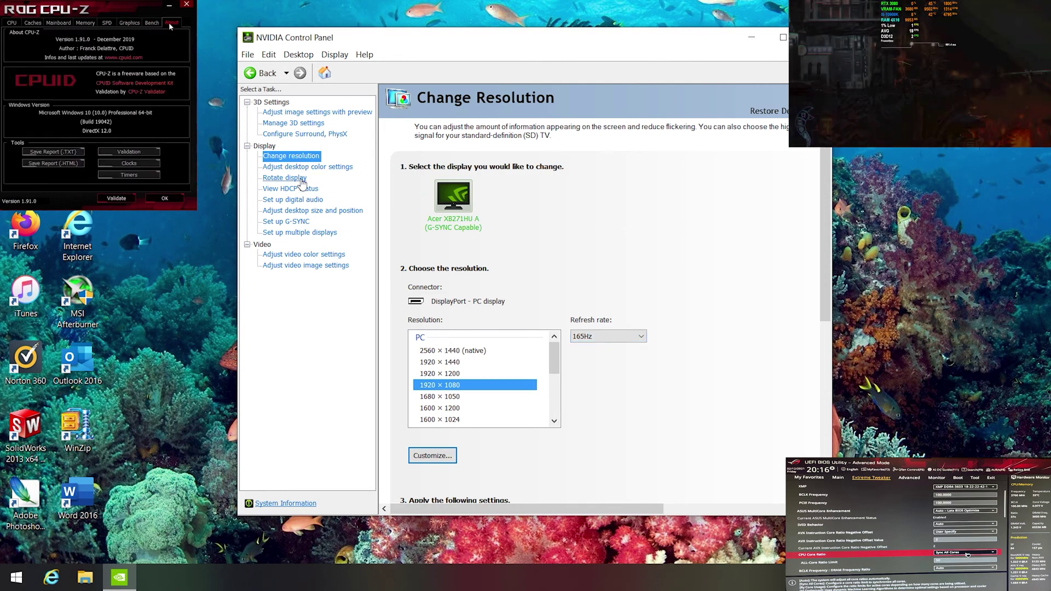
- Recheck the G-SYNC setup, the display resolution and the image settings preview in NVIDIA Control Panel
{"action": "left_click", "coordinate": [286, 221]}
{"action": "left_click", "coordinate": [12, 23]}
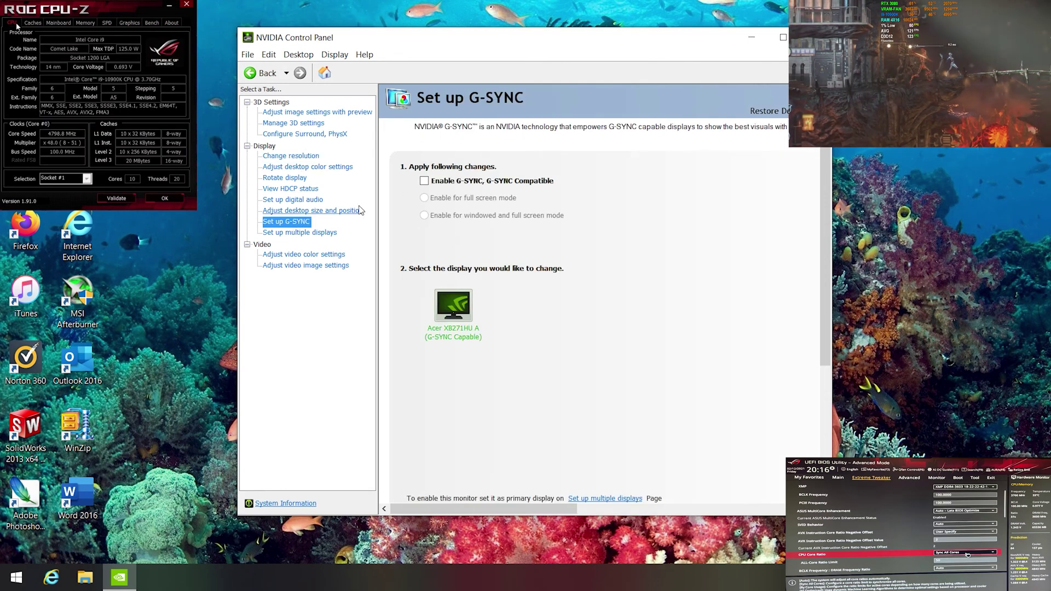
{"action": "left_click", "coordinate": [307, 158]}
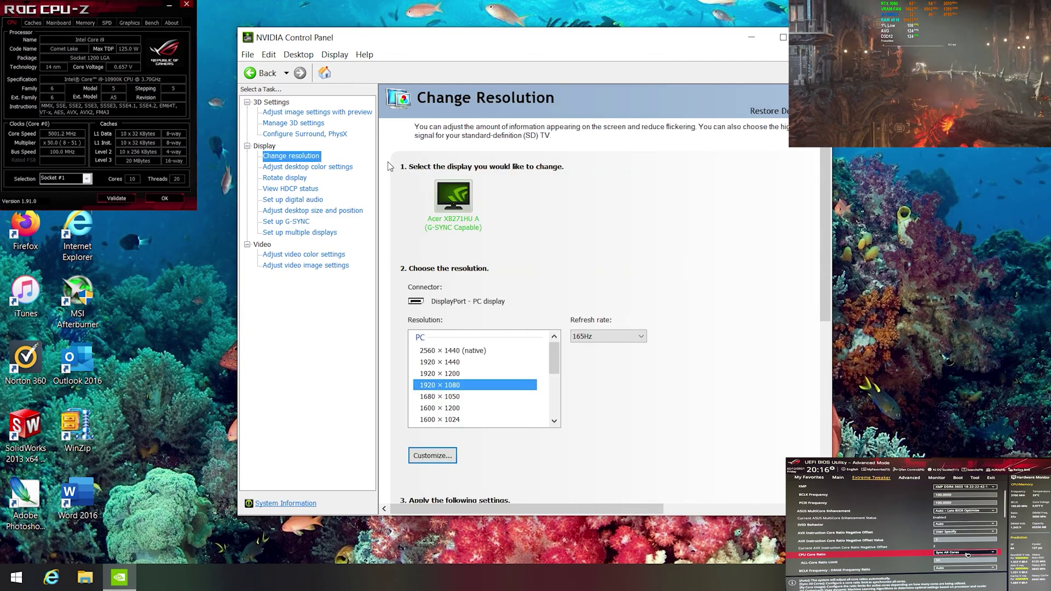
{"action": "left_click", "coordinate": [348, 114]}
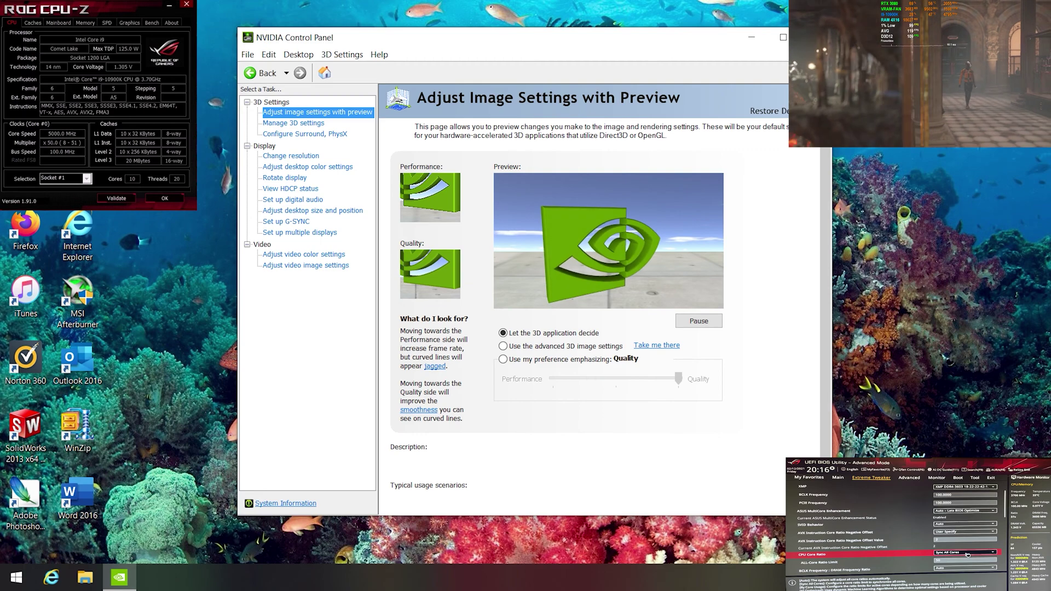
- Switch from NVIDIA Control Panel to MSI Afterburner and move its window slightly on the desktop
{"action": "left_click", "coordinate": [814, 38]}
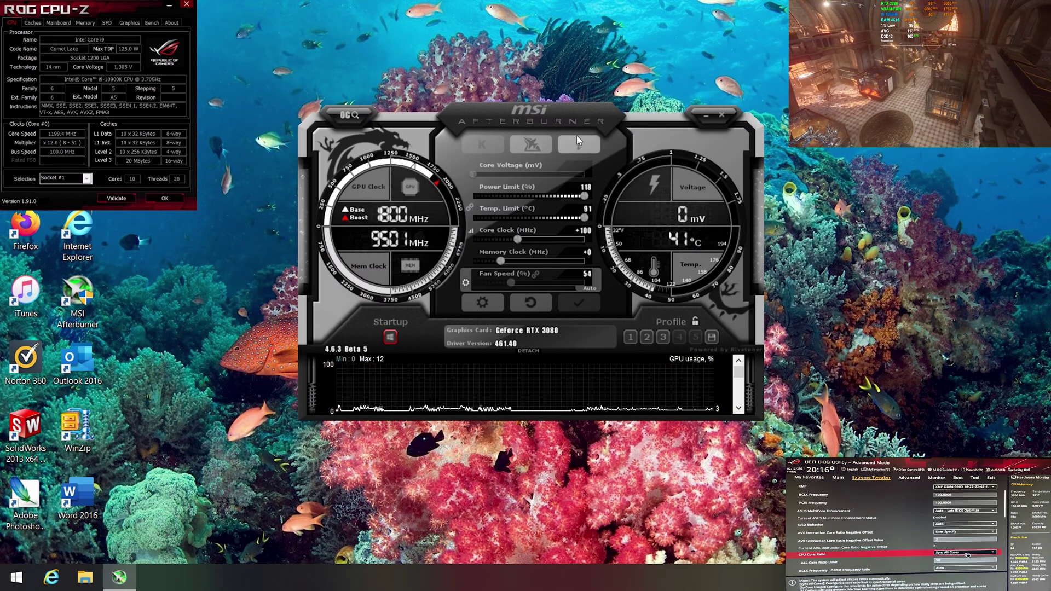
{"action": "left_click_drag", "start_coordinate": [572, 110], "coordinate": [552, 89]}
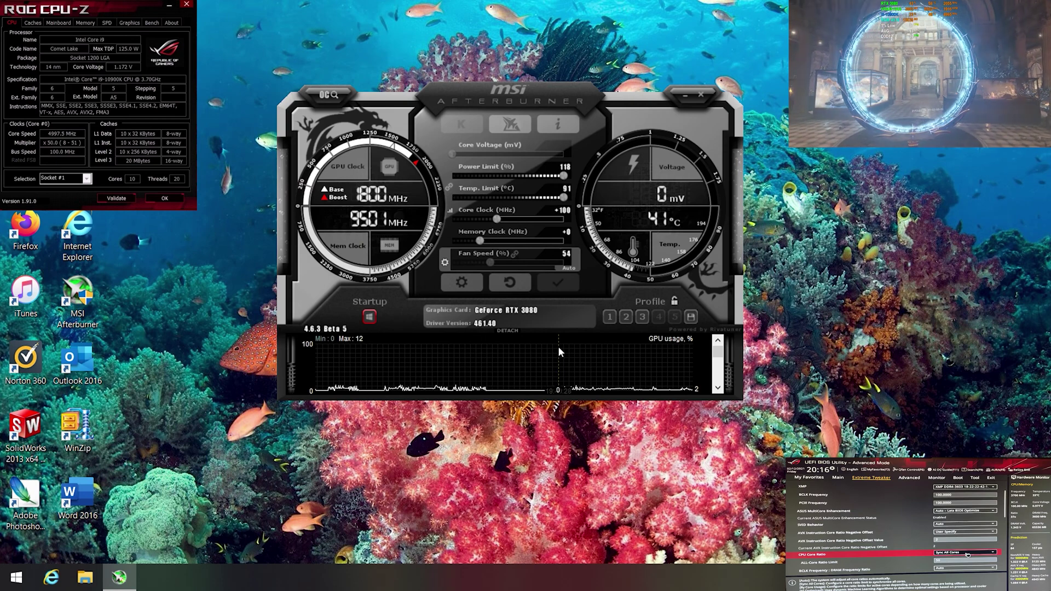
{"action": "left_click", "coordinate": [33, 23]}
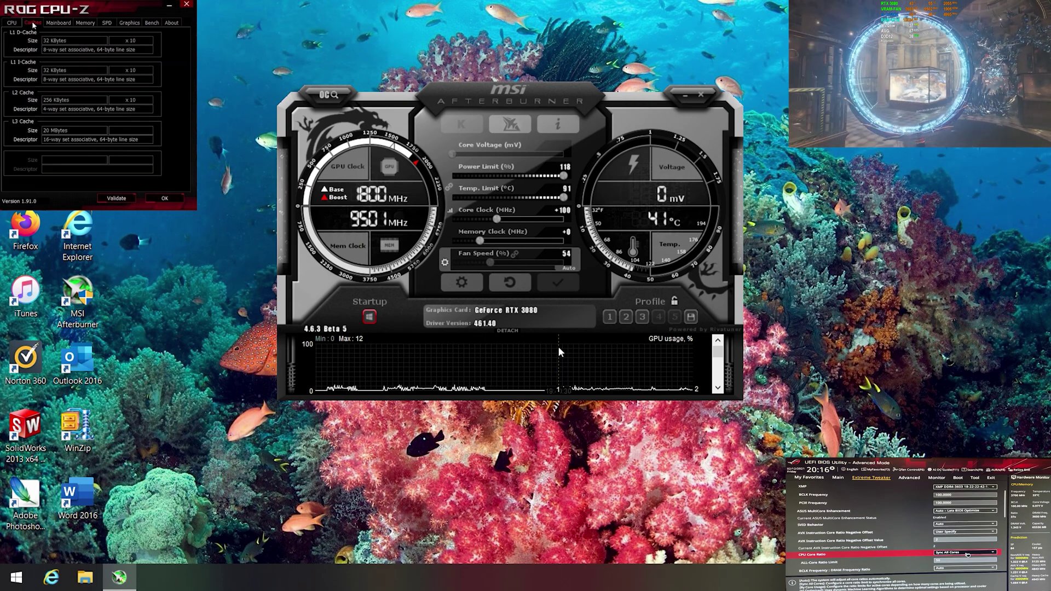
{"action": "left_click", "coordinate": [55, 24]}
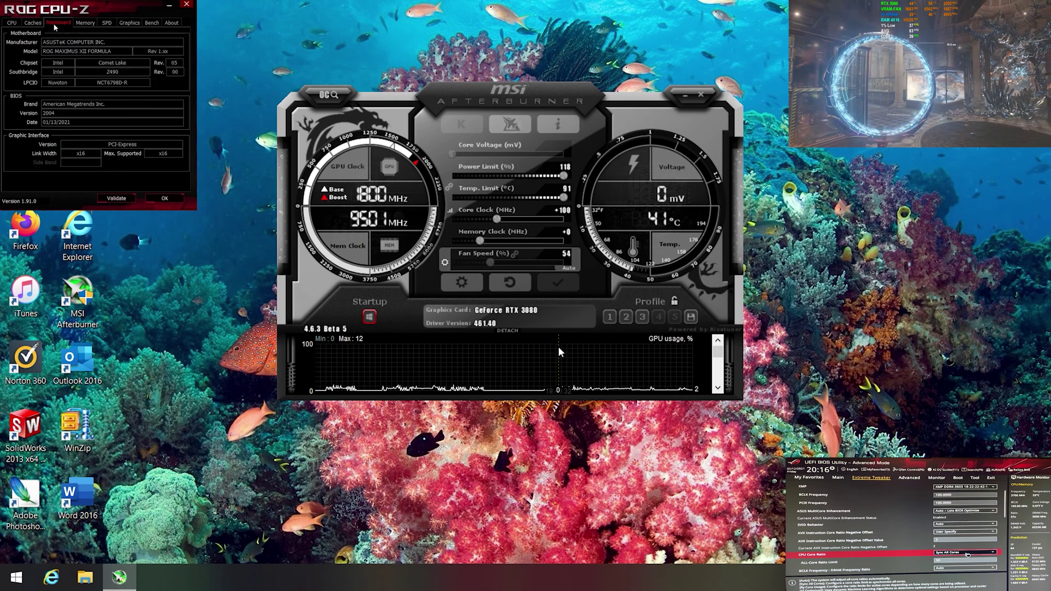
{"action": "left_click", "coordinate": [85, 24]}
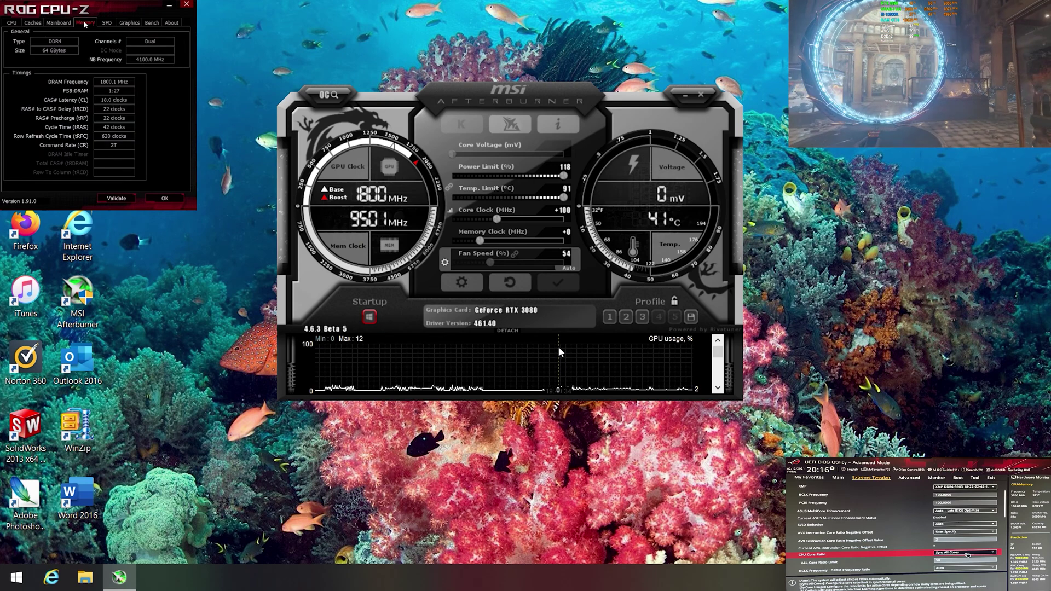
{"action": "left_click", "coordinate": [107, 24]}
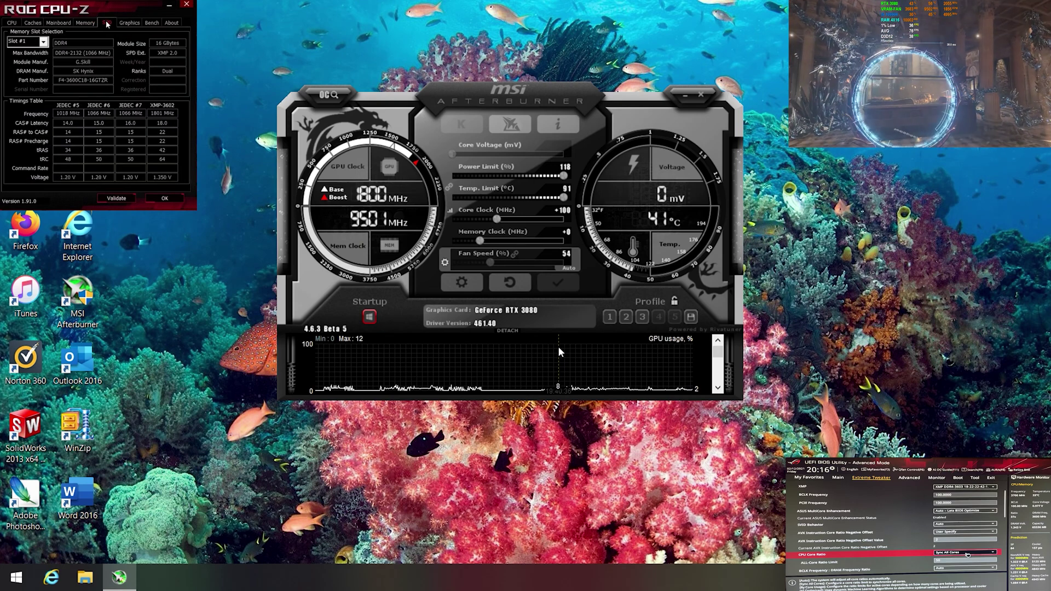
{"action": "left_click", "coordinate": [128, 24]}
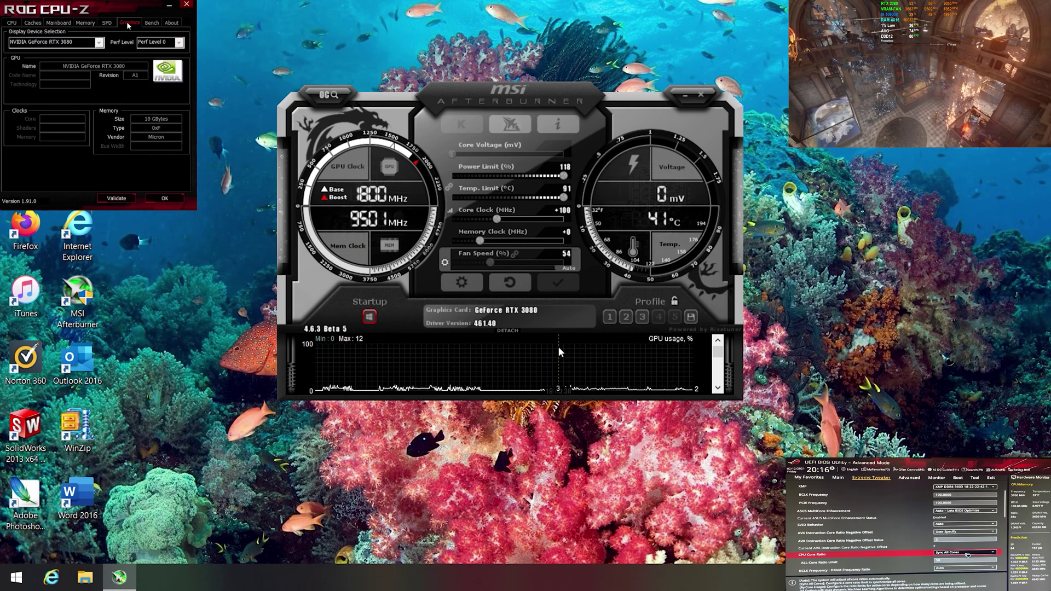
{"action": "left_click", "coordinate": [152, 24]}
{"action": "left_click", "coordinate": [170, 23]}
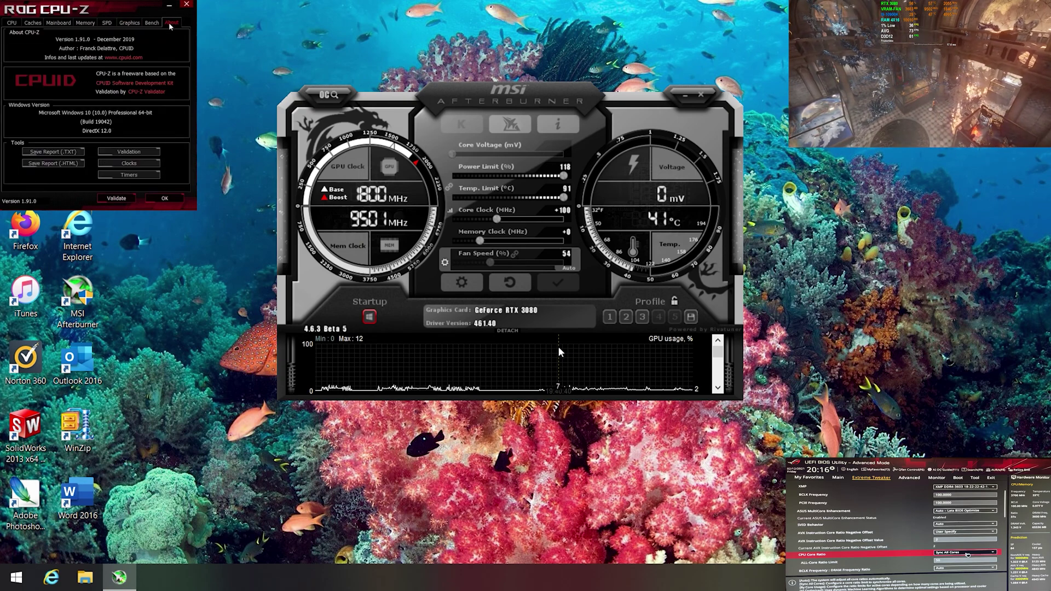
- Load tuning profile 1 in MSI Afterburner, and switch to profile 2
{"action": "left_click", "coordinate": [12, 24]}
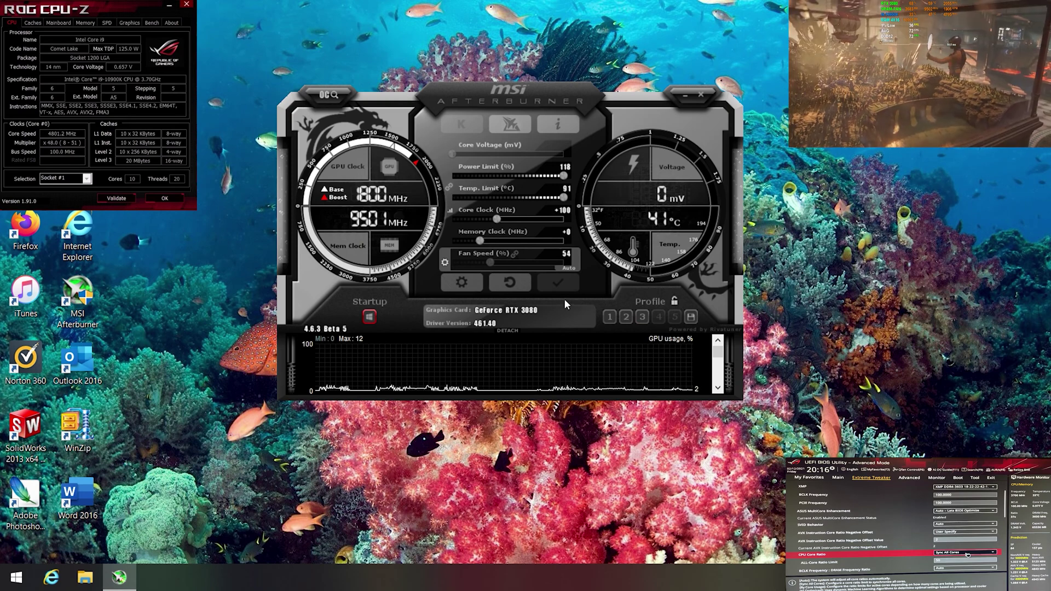
{"action": "left_click", "coordinate": [609, 316]}
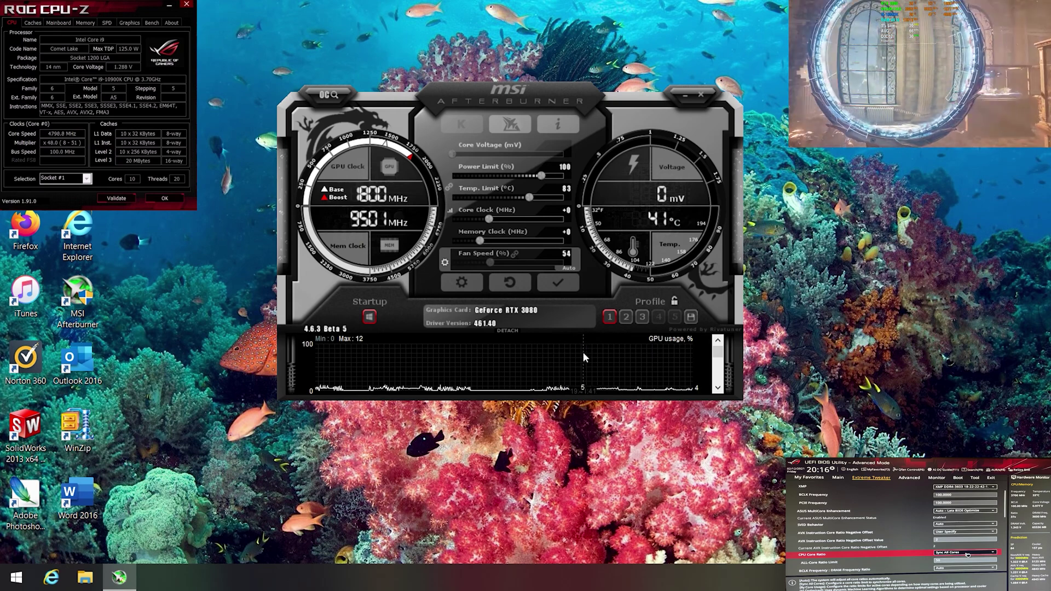
{"action": "left_click", "coordinate": [626, 317]}
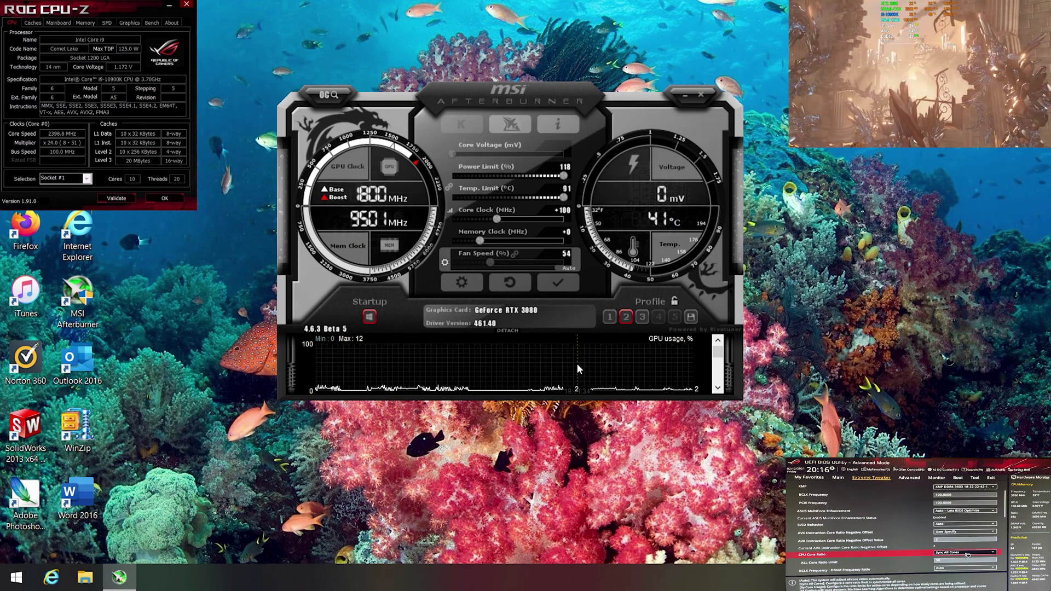
- Examine the cache, mainboard, memory, SPD, graphics, benchmark, version and processor details in CPU-Z
{"action": "left_click", "coordinate": [37, 22]}
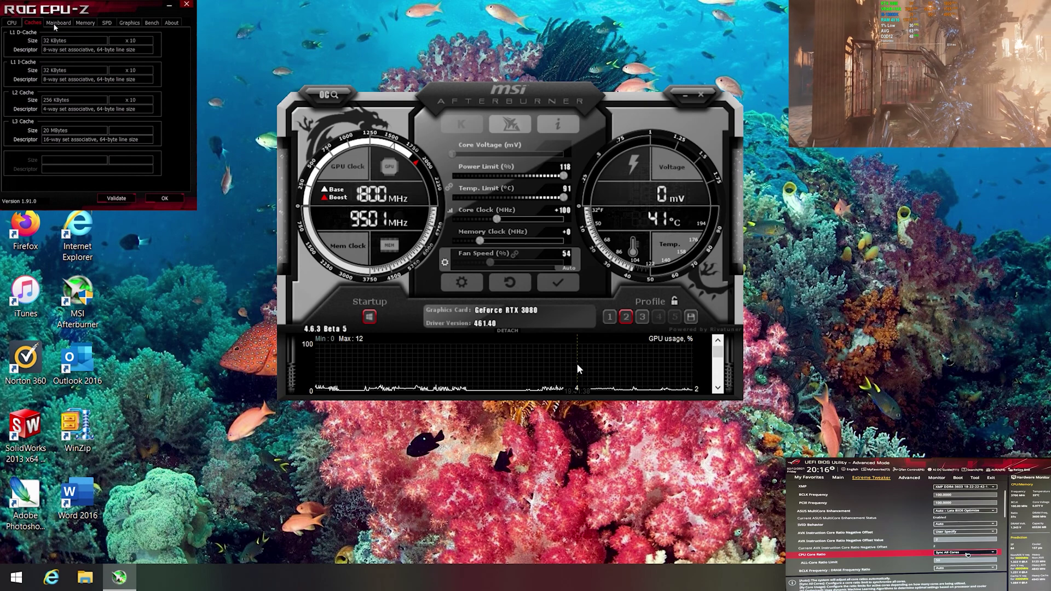
{"action": "left_click", "coordinate": [54, 25]}
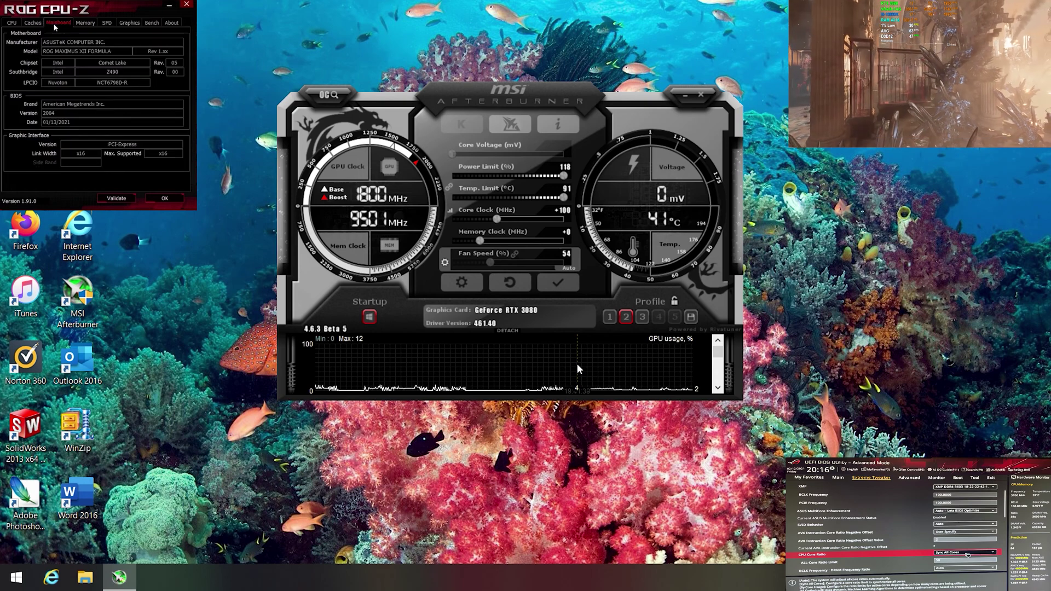
{"action": "left_click", "coordinate": [85, 23]}
{"action": "left_click", "coordinate": [107, 23]}
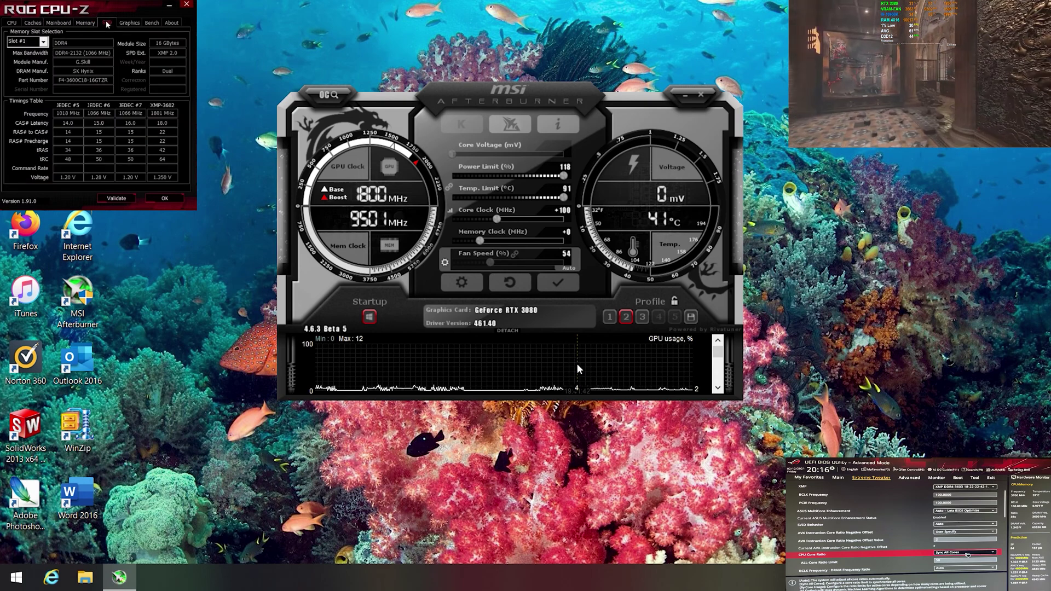
{"action": "left_click", "coordinate": [128, 23]}
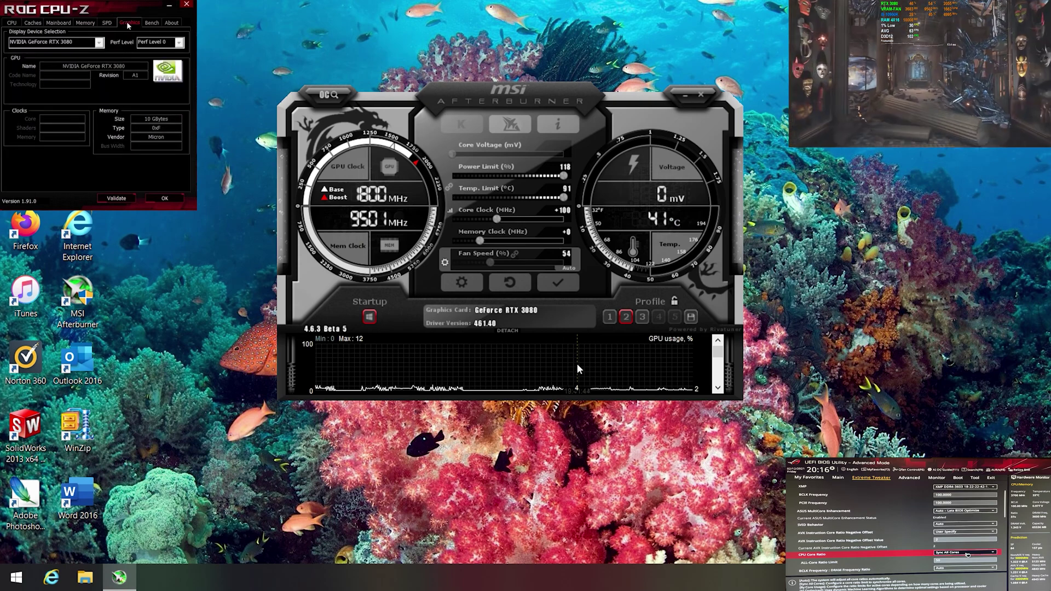
{"action": "left_click", "coordinate": [152, 23]}
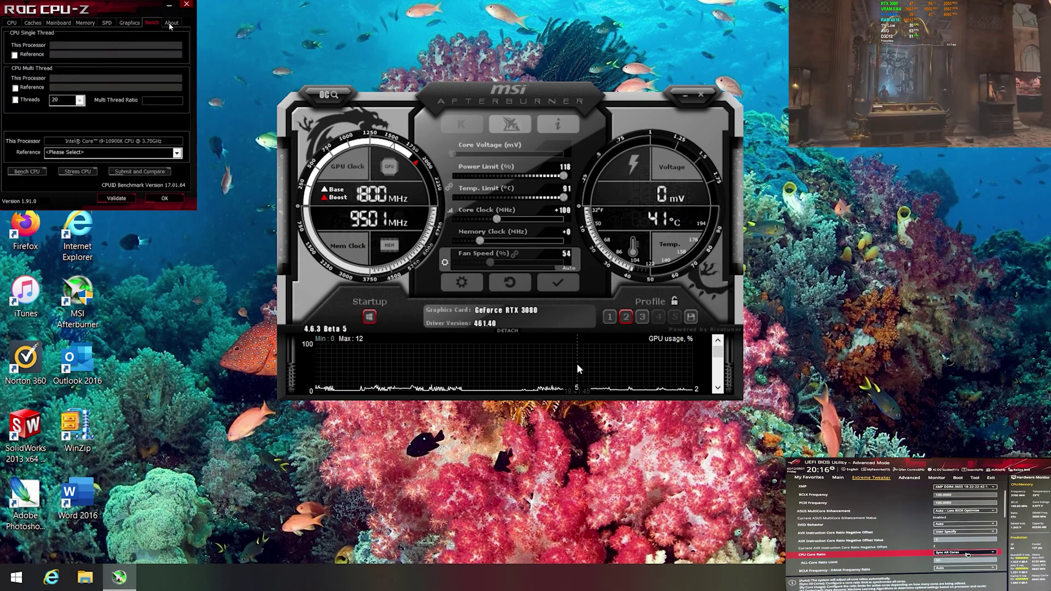
{"action": "left_click", "coordinate": [171, 23]}
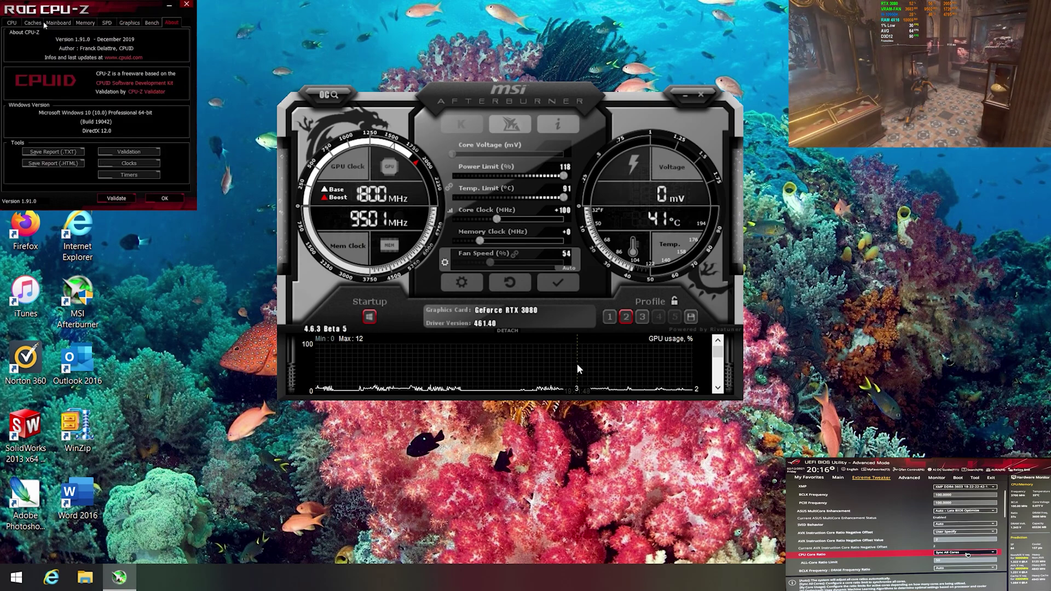
{"action": "left_click", "coordinate": [13, 23]}
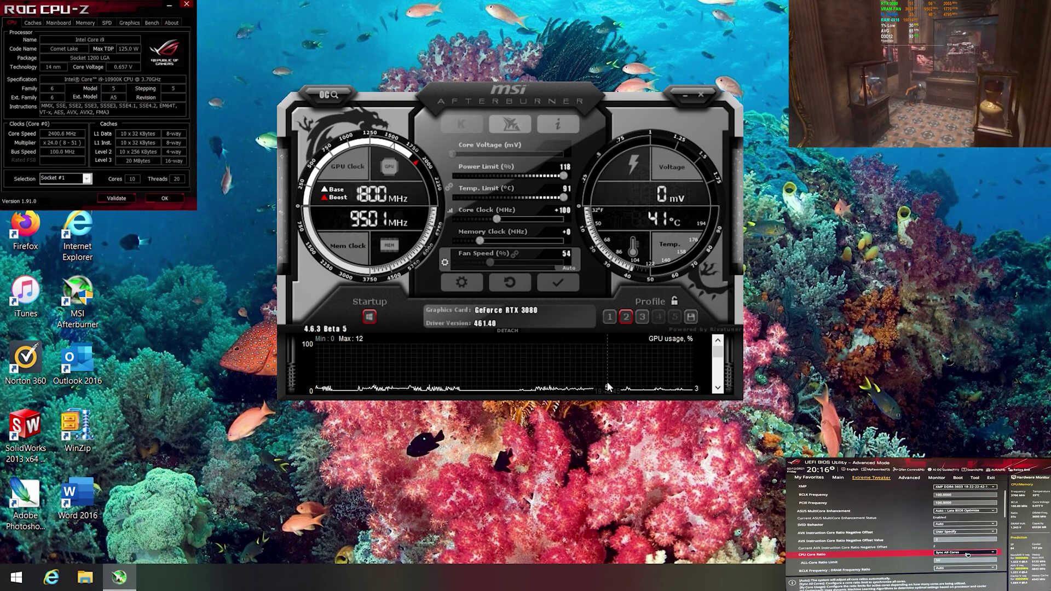
- Load tuning profile 3 in MSI Afterburner, and return to profile 2
{"action": "left_click", "coordinate": [646, 319]}
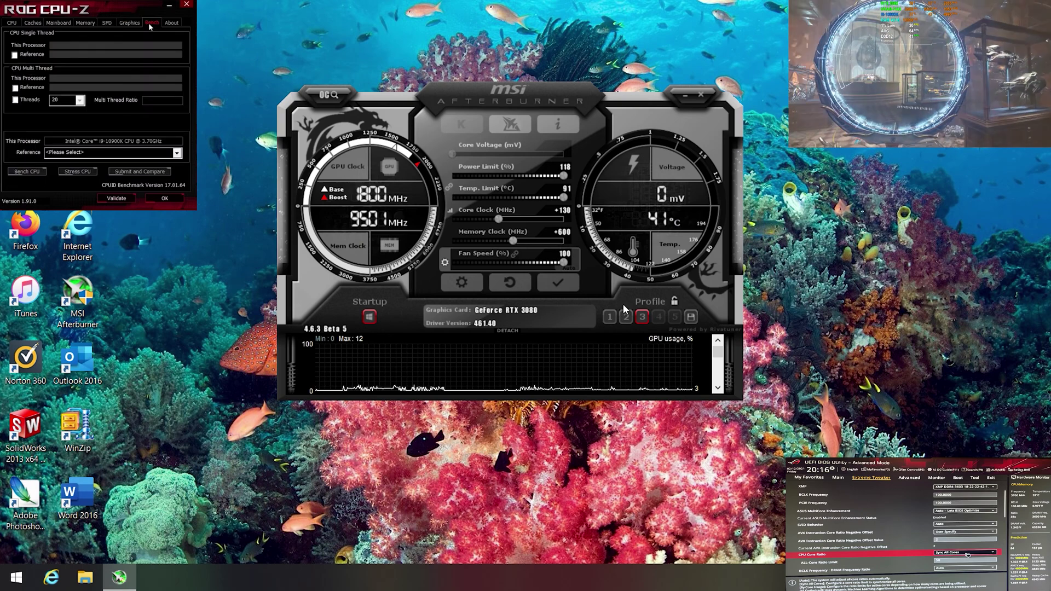
{"action": "left_click", "coordinate": [627, 317]}
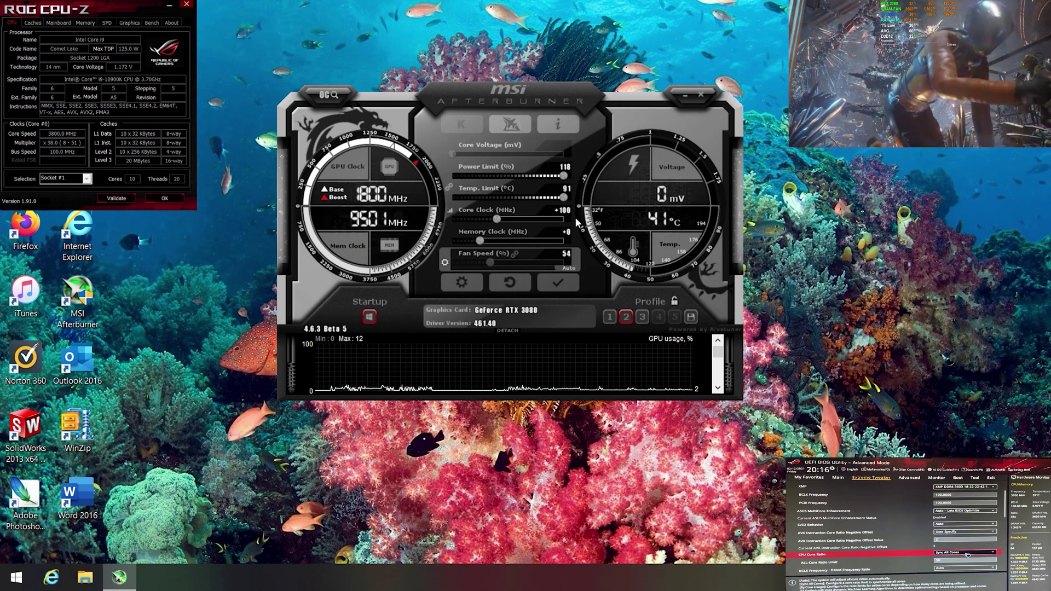
- Open the MSI Afterburner properties, reposition the dialog and display the automatic fan control settings
{"action": "left_click", "coordinate": [33, 23]}
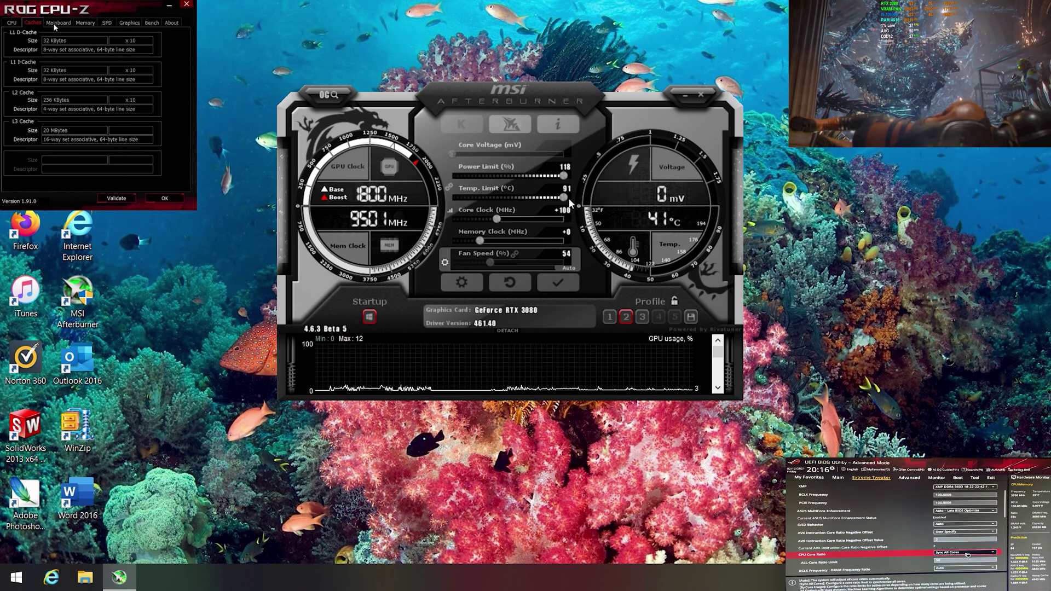
{"action": "left_click", "coordinate": [57, 24]}
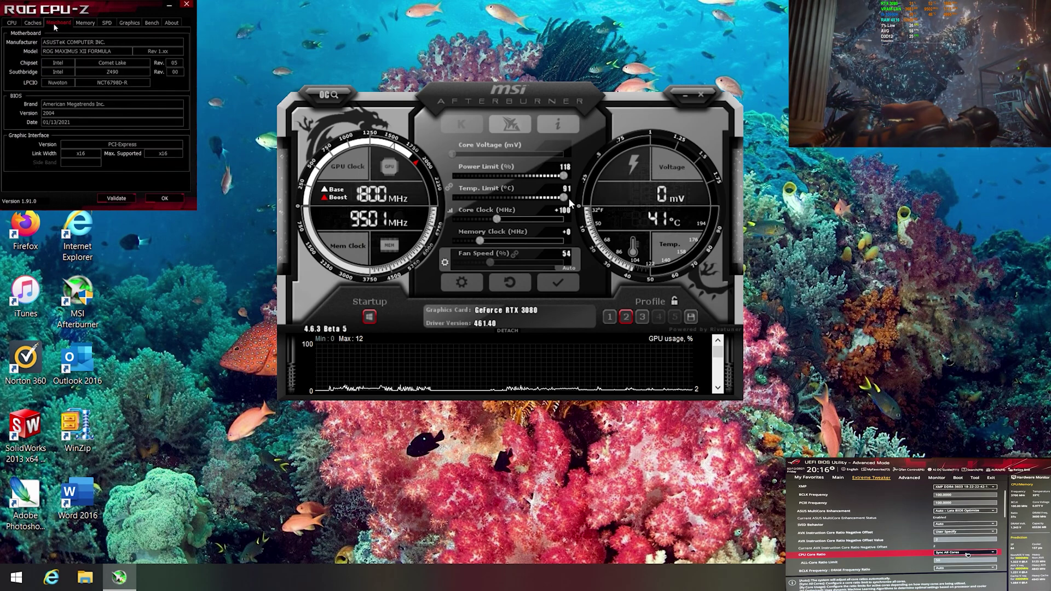
{"action": "left_click", "coordinate": [84, 24]}
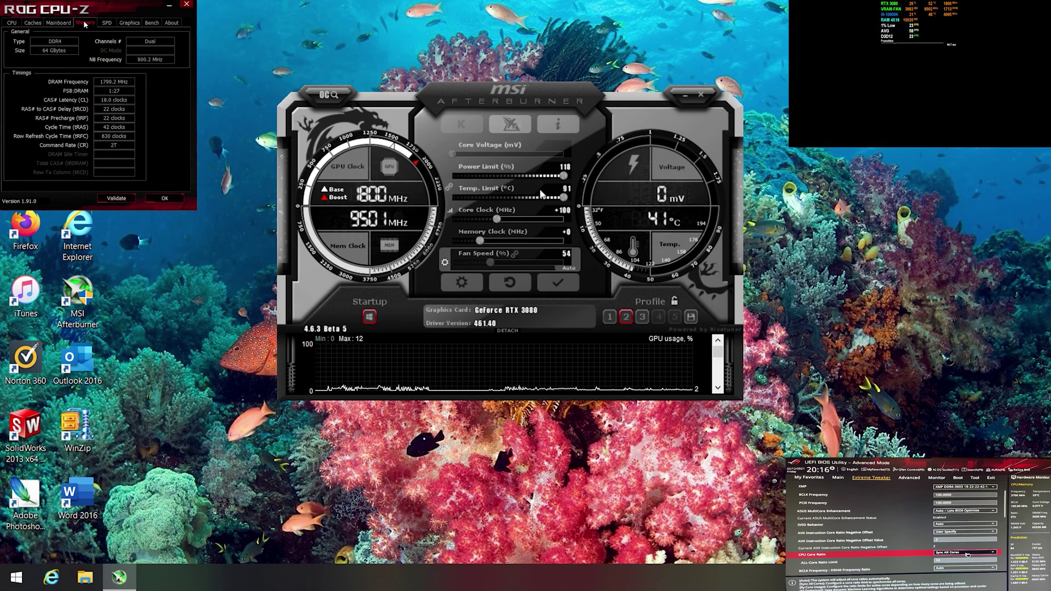
{"action": "left_click", "coordinate": [107, 23]}
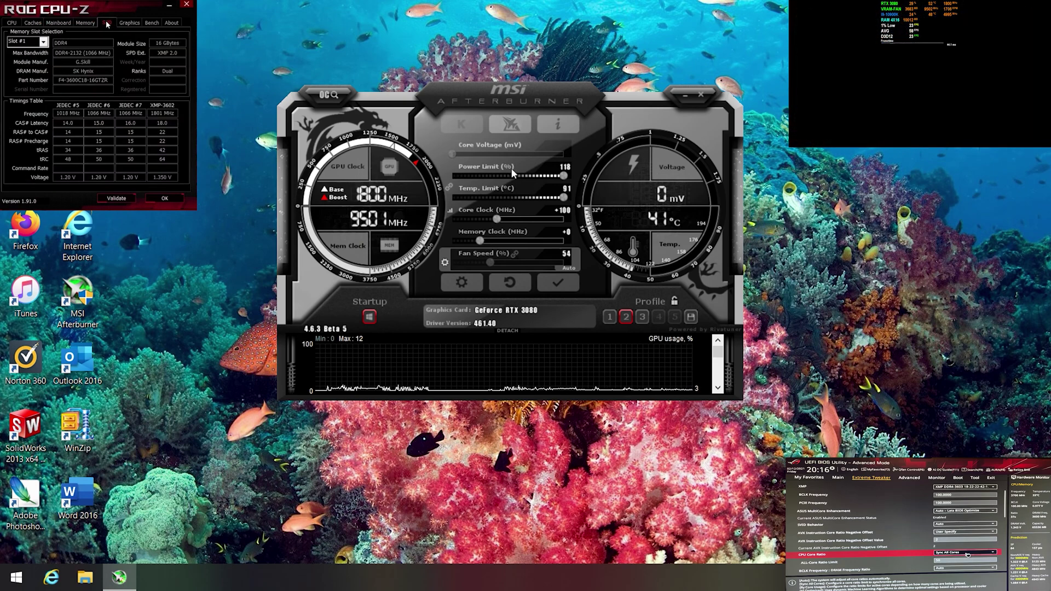
{"action": "left_click", "coordinate": [469, 281]}
{"action": "left_click", "coordinate": [128, 24]}
{"action": "left_click_drag", "start_coordinate": [408, 53], "coordinate": [481, 35]}
{"action": "left_click", "coordinate": [147, 23]}
{"action": "left_click", "coordinate": [170, 23]}
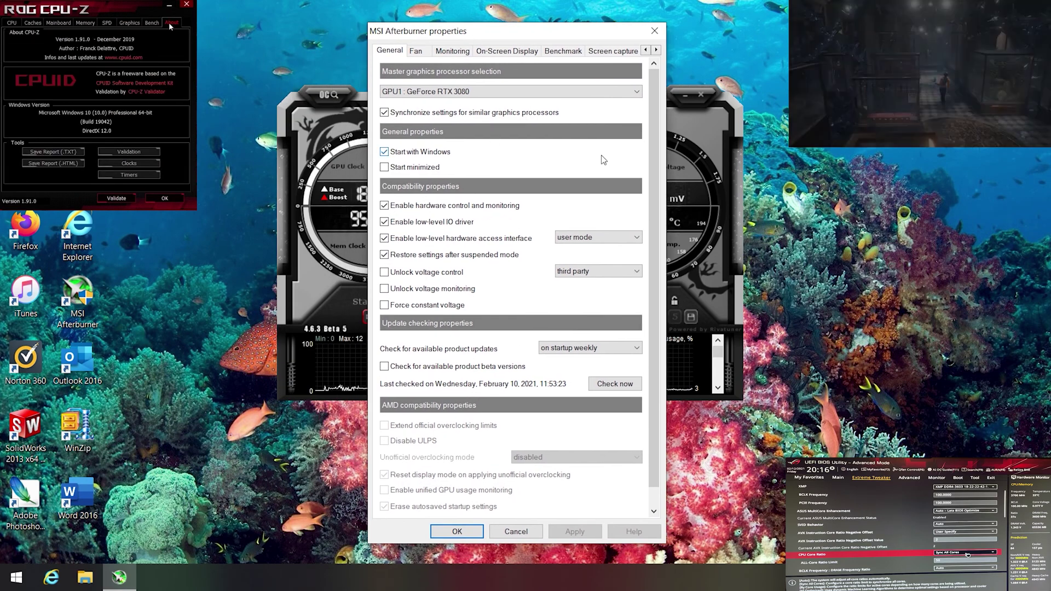
{"action": "left_click", "coordinate": [415, 50]}
- Examine the processor, cache, mainboard, memory, SPD, graphics, benchmark and version details in CPU-Z while the fan curve stays open
{"action": "left_click", "coordinate": [11, 23]}
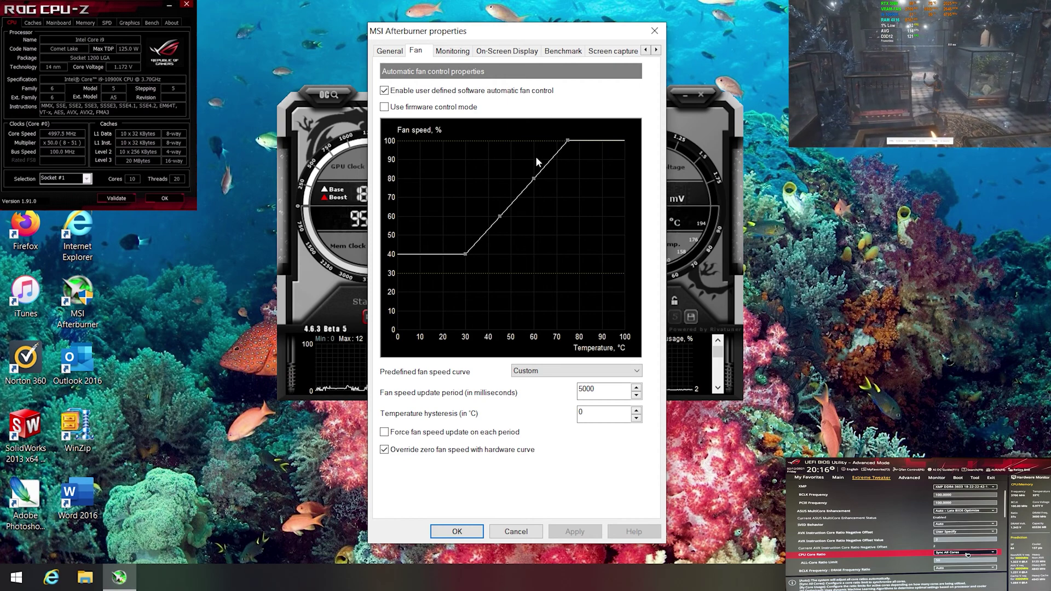
{"action": "left_click", "coordinate": [34, 22]}
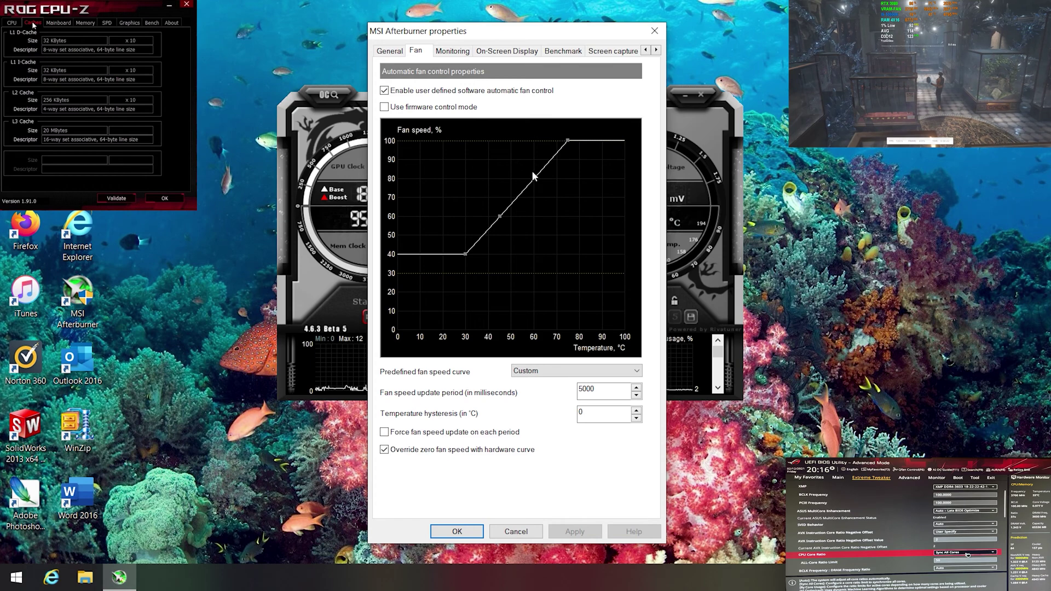
{"action": "left_click", "coordinate": [53, 23]}
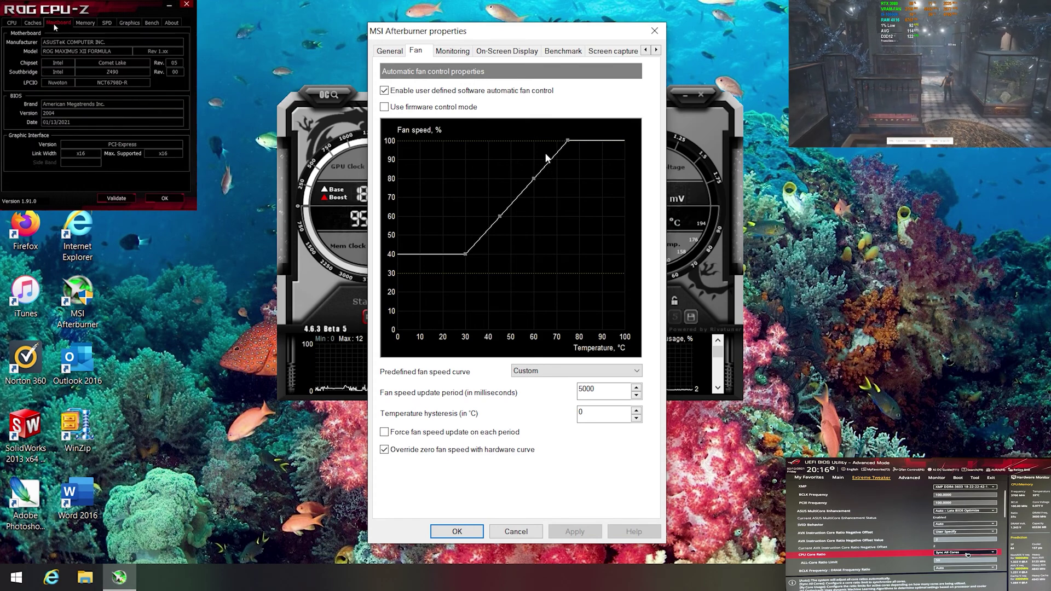
{"action": "left_click", "coordinate": [85, 23]}
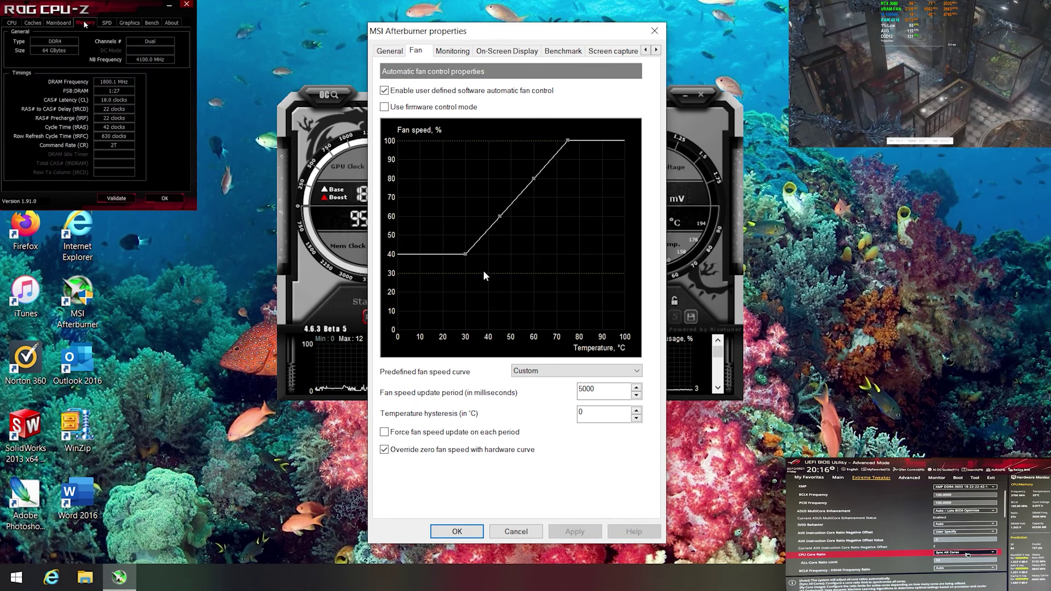
{"action": "left_click", "coordinate": [107, 24]}
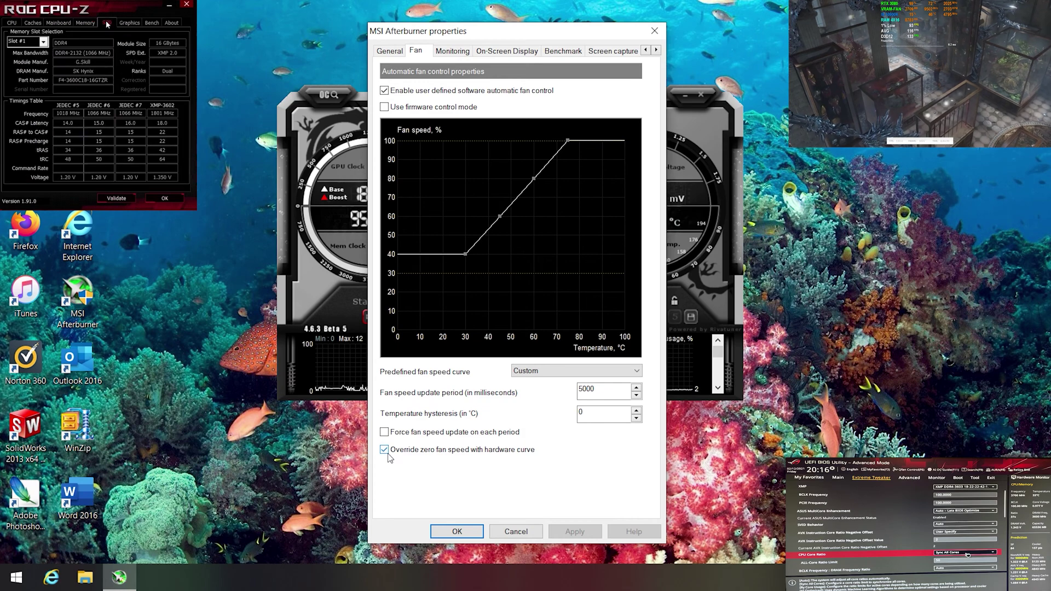
{"action": "left_click", "coordinate": [127, 24]}
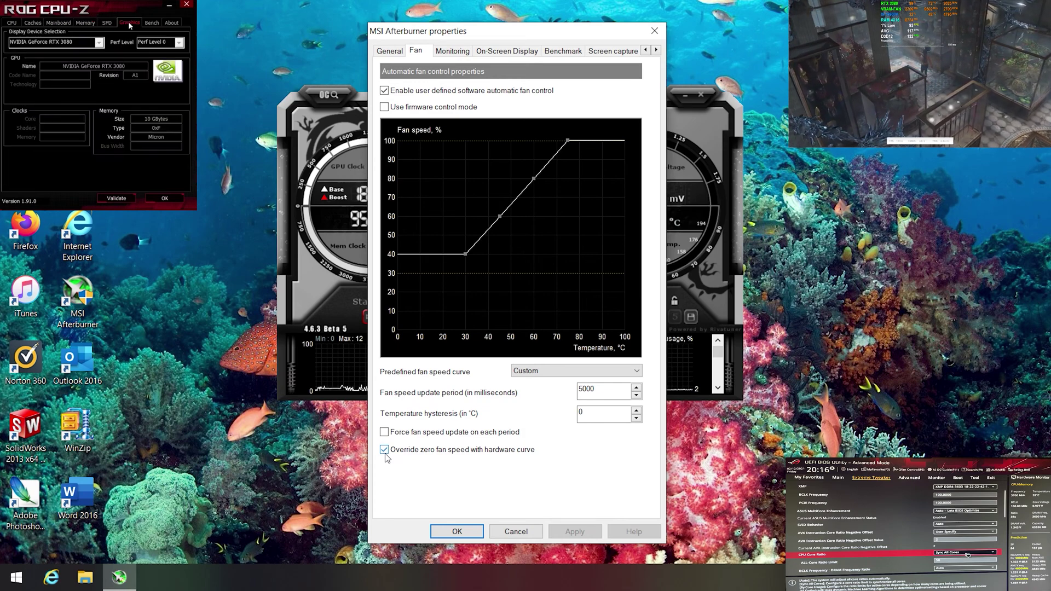
{"action": "left_click", "coordinate": [149, 23]}
{"action": "left_click", "coordinate": [169, 23]}
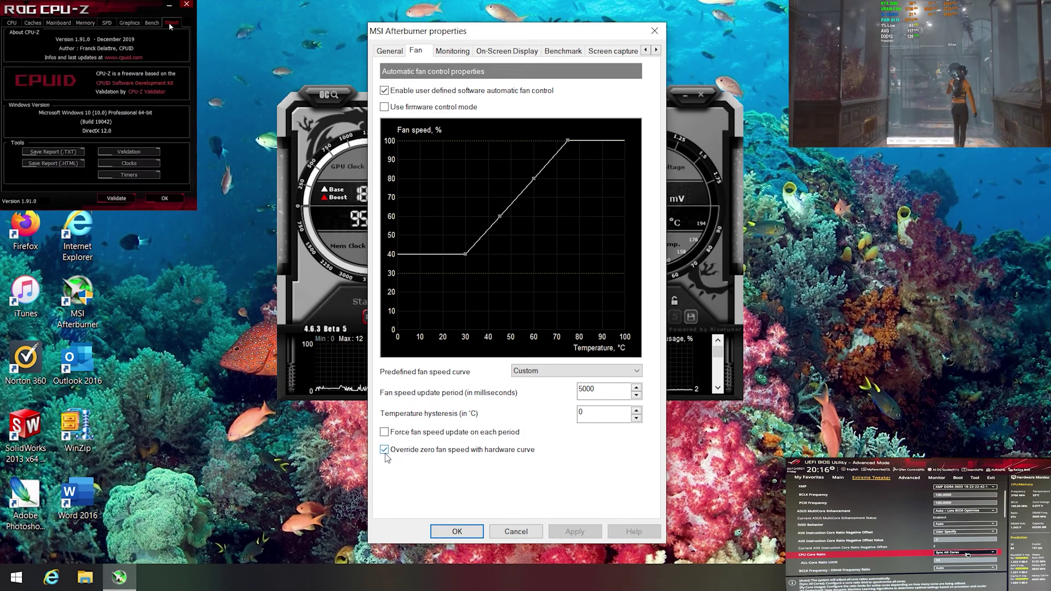
- Examine the processor, cache, mainboard, memory, SPD, graphics, benchmark and version details in CPU-Z
{"action": "left_click", "coordinate": [18, 24]}
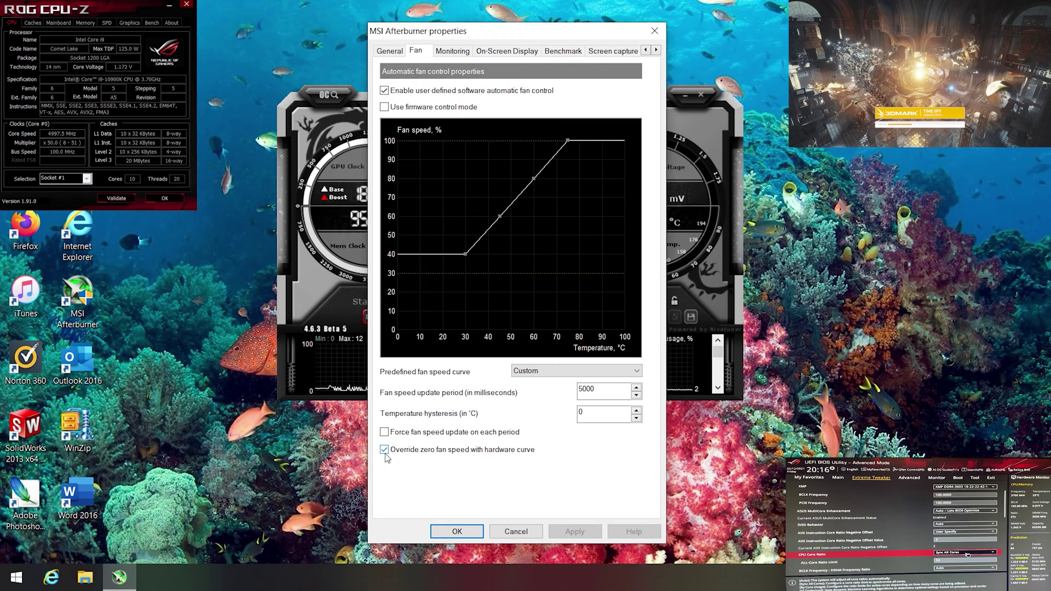
{"action": "left_click", "coordinate": [34, 23]}
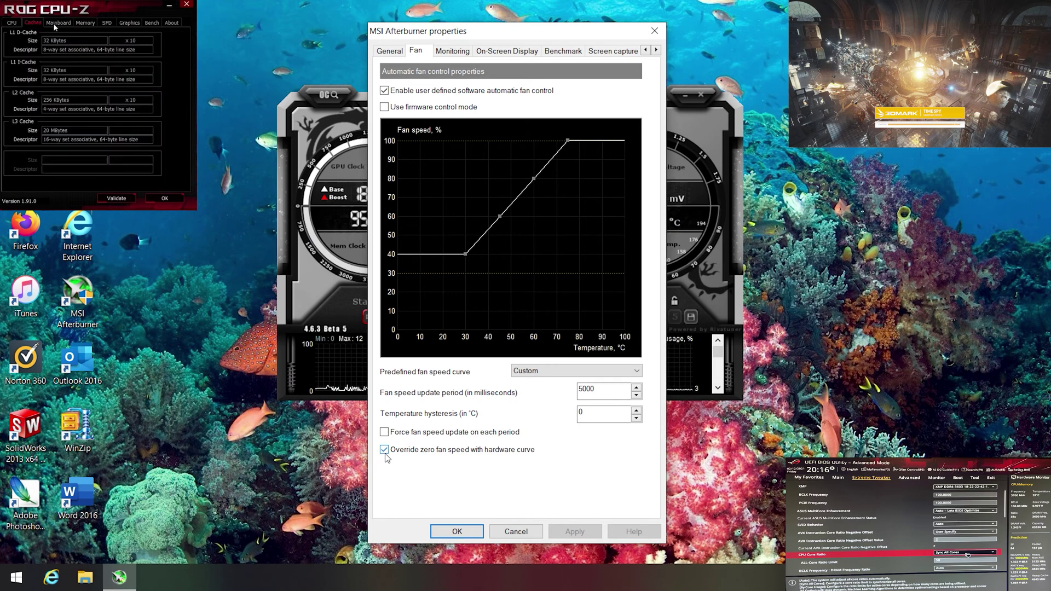
{"action": "left_click", "coordinate": [53, 23]}
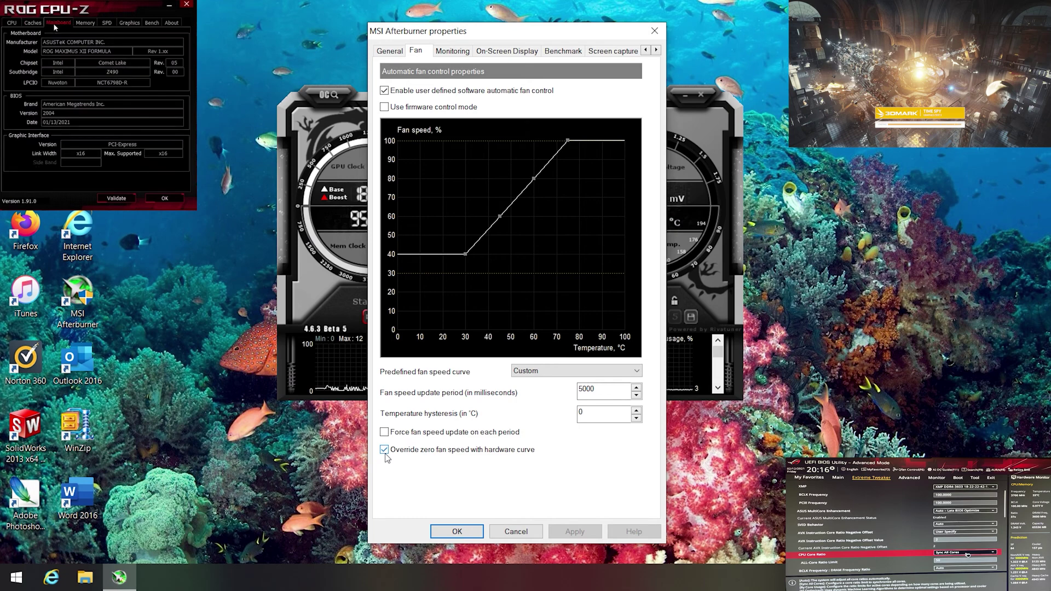
{"action": "left_click", "coordinate": [85, 23]}
{"action": "left_click", "coordinate": [105, 24]}
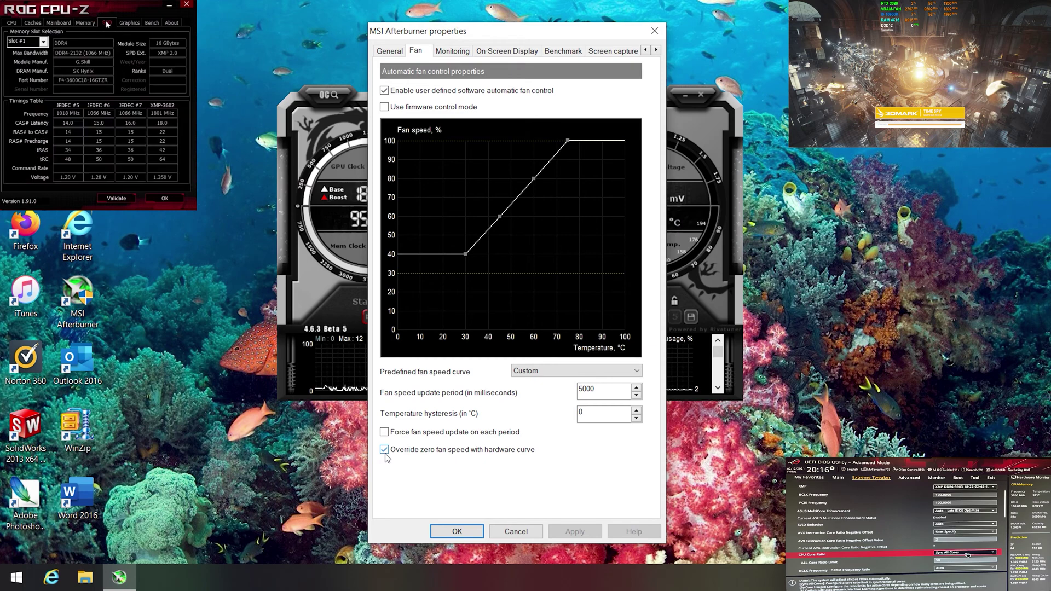
{"action": "left_click", "coordinate": [127, 22]}
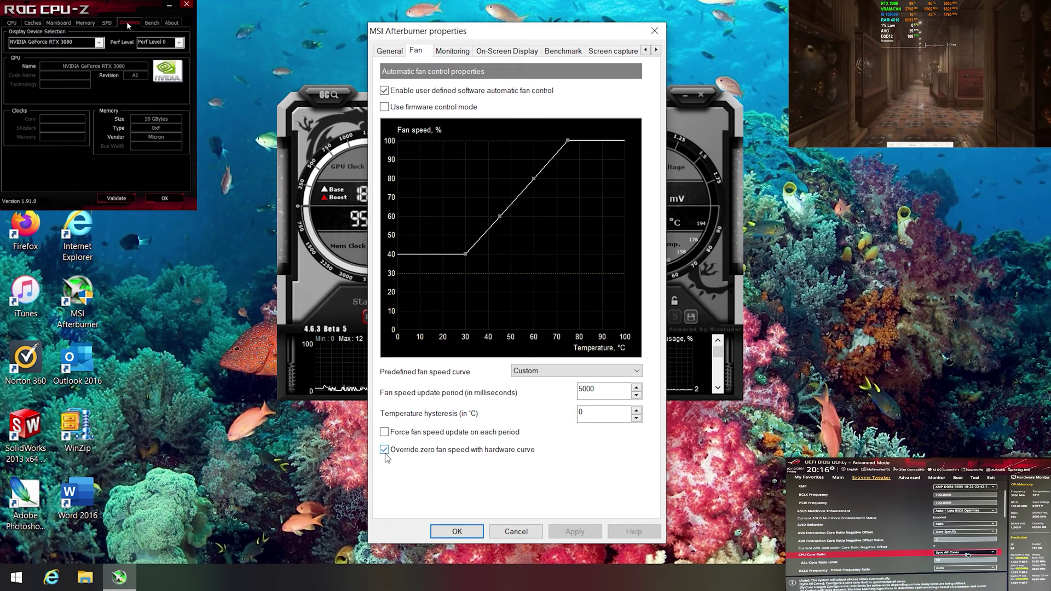
{"action": "left_click", "coordinate": [148, 22]}
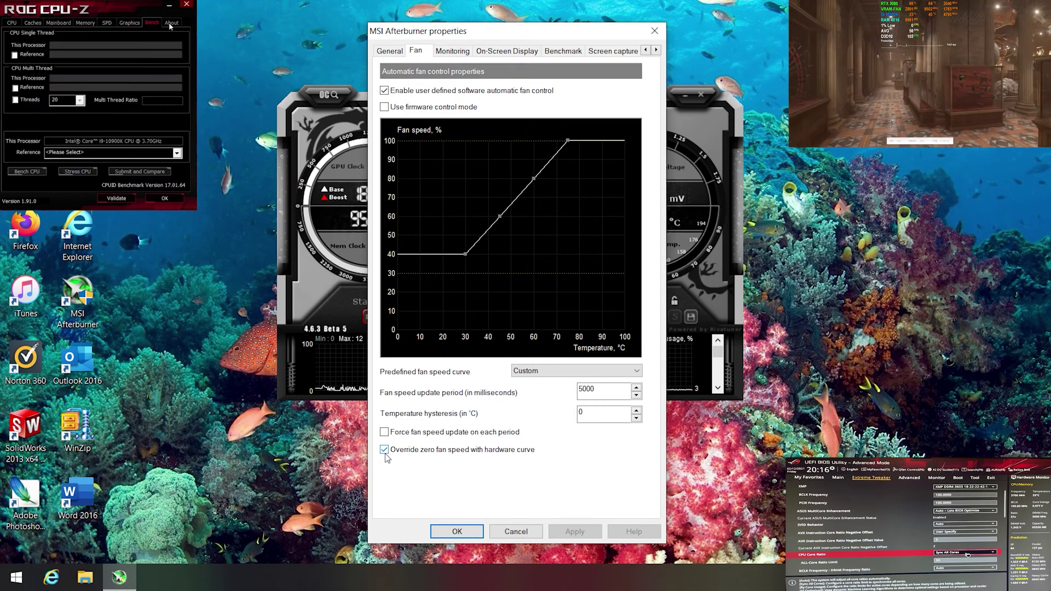
{"action": "left_click", "coordinate": [168, 22]}
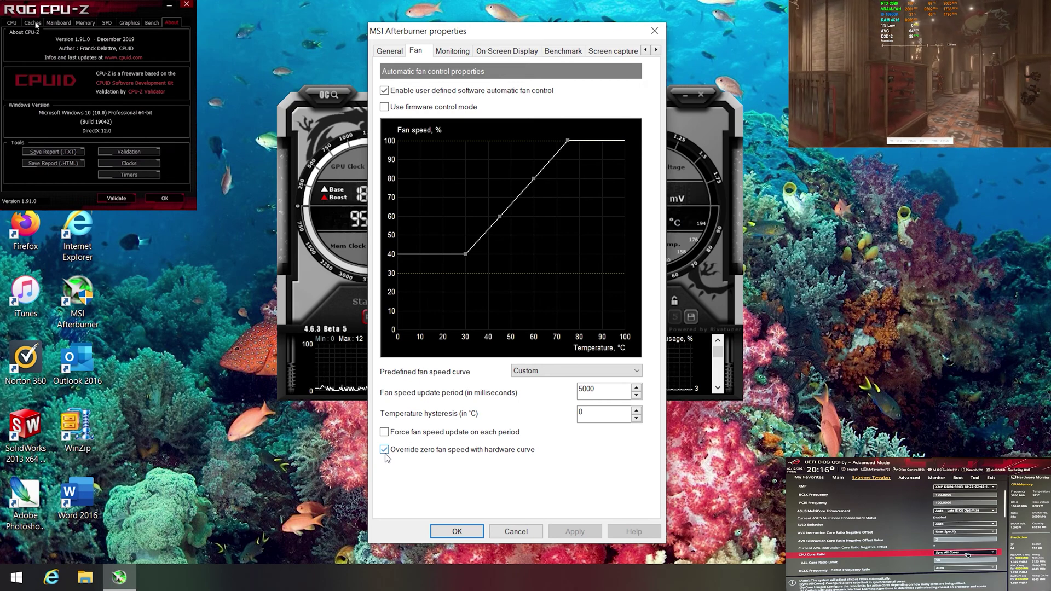
- Review the CPU-Z details once more from processor to version information, and close the MSI Afterburner properties without saving
{"action": "key", "text": "ctrl+Tab"}
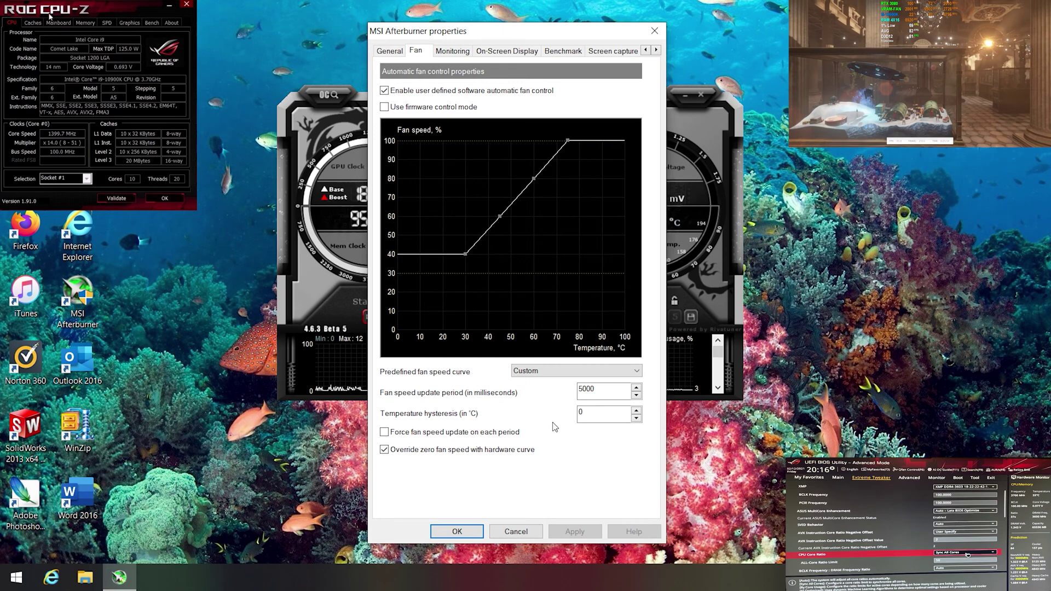
{"action": "left_click", "coordinate": [34, 23]}
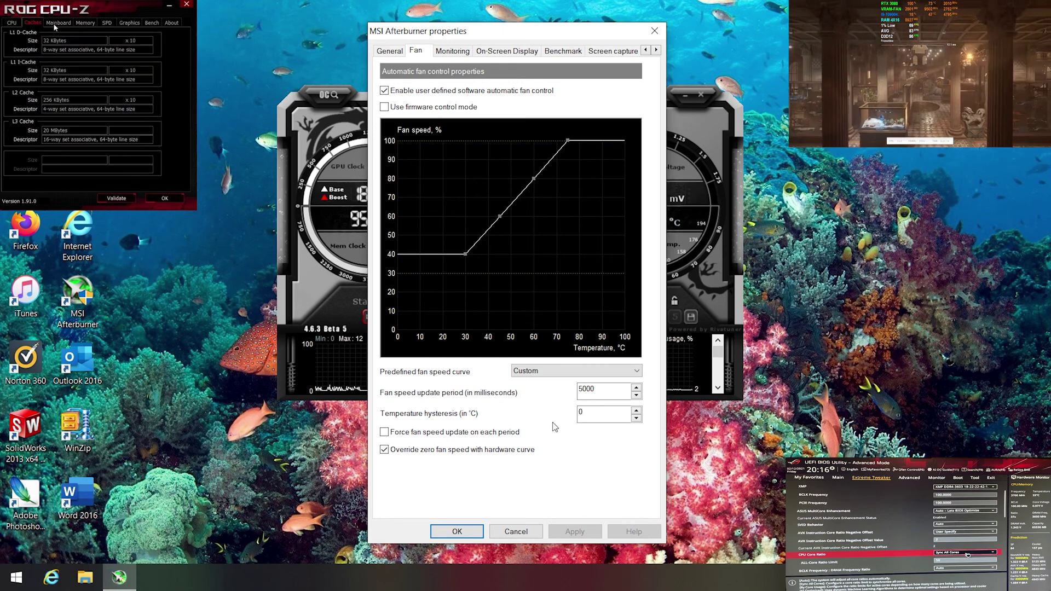
{"action": "left_click", "coordinate": [55, 25]}
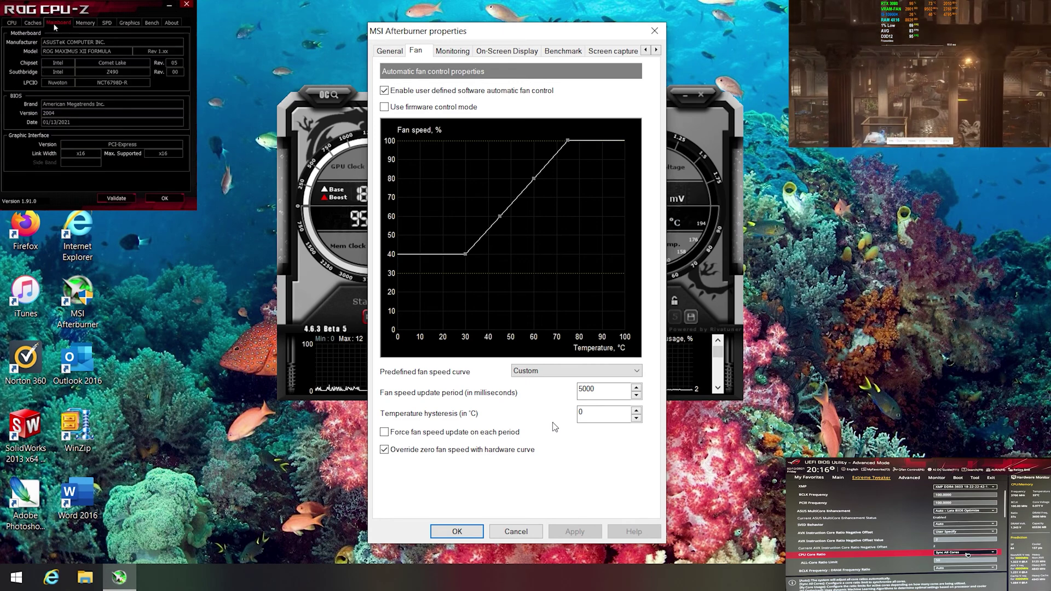
{"action": "left_click", "coordinate": [85, 24]}
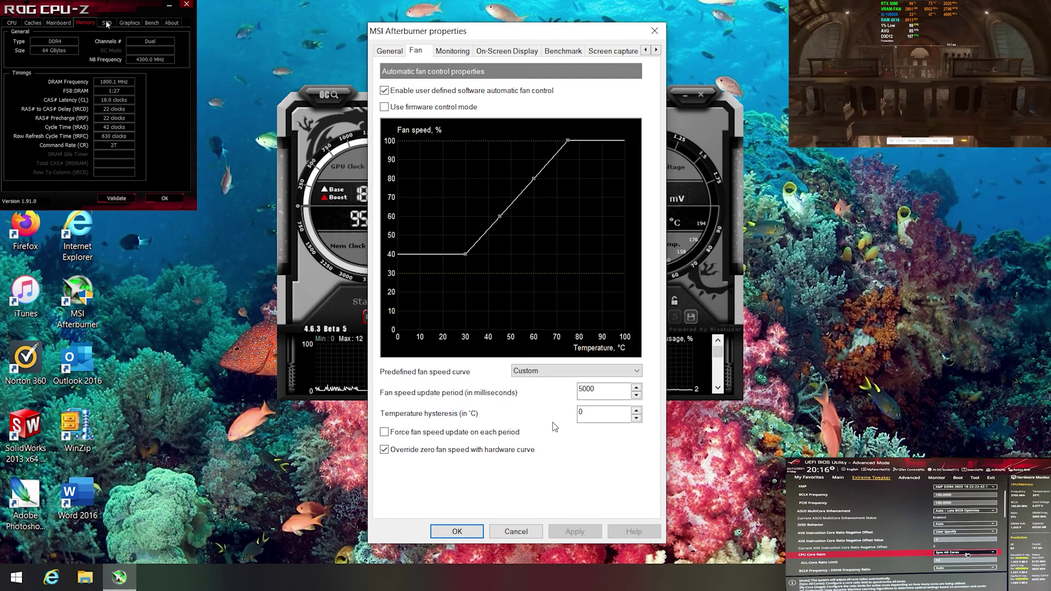
{"action": "left_click", "coordinate": [107, 24]}
{"action": "left_click", "coordinate": [128, 23]}
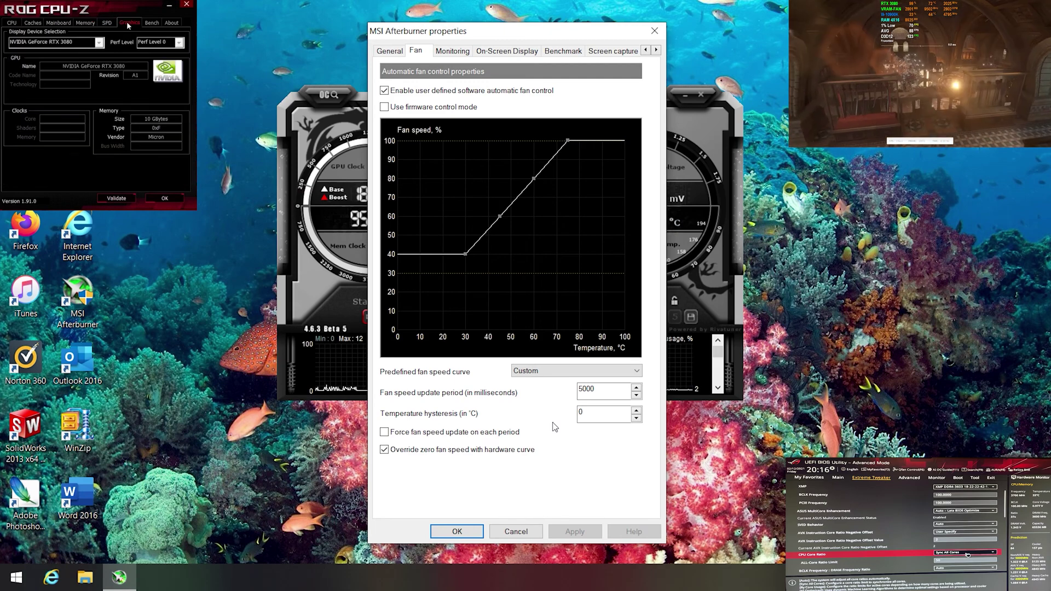
{"action": "left_click", "coordinate": [150, 24]}
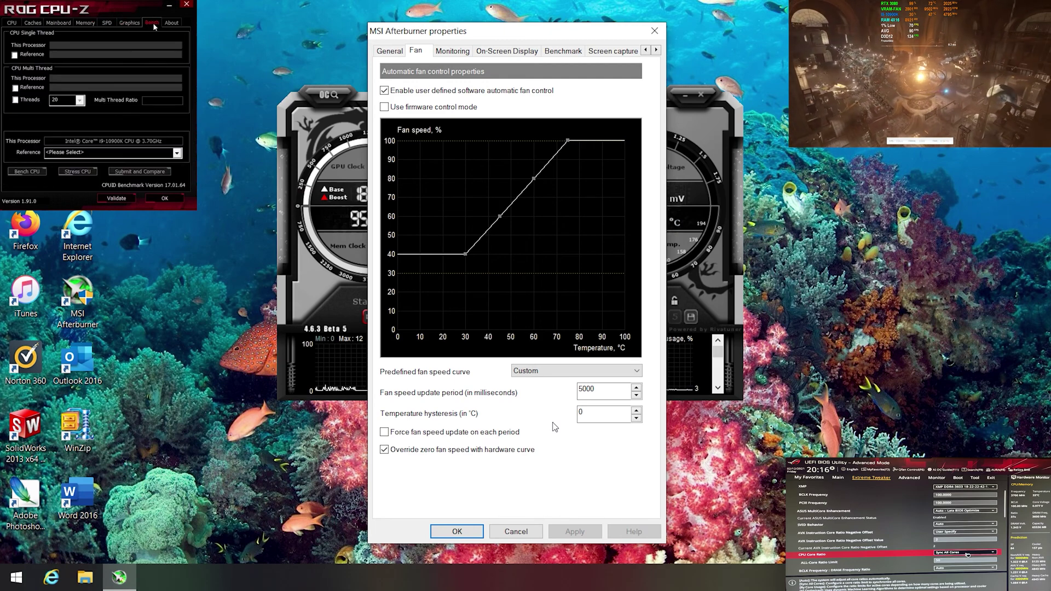
{"action": "left_click", "coordinate": [170, 24]}
{"action": "left_click", "coordinate": [539, 530]}
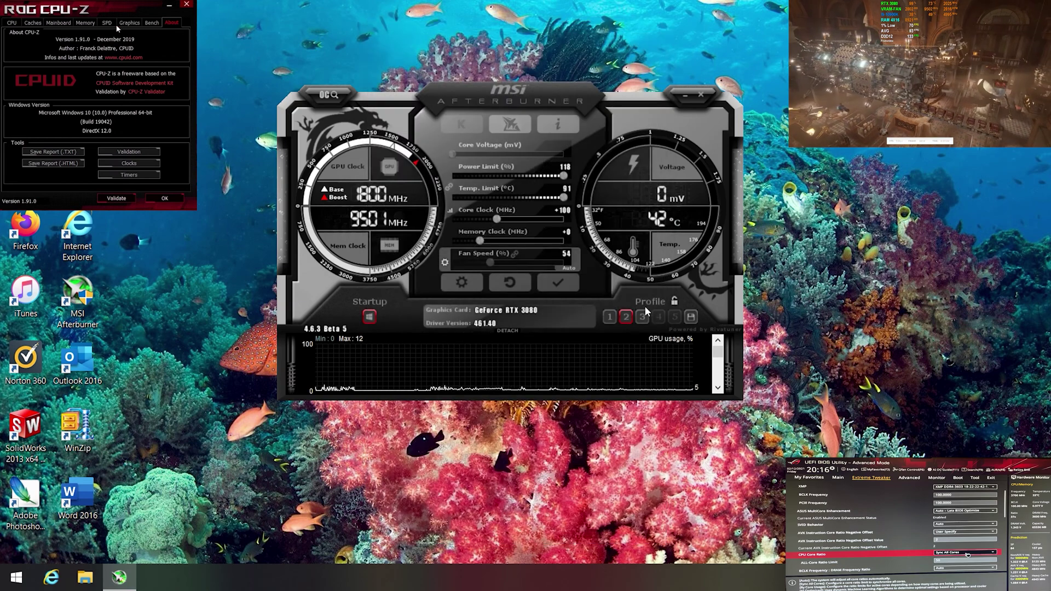
- Open the MSI Afterburner properties, examine the automatic 2D and 3D profile assignments, and cancel the dialog
{"action": "left_click", "coordinate": [12, 24]}
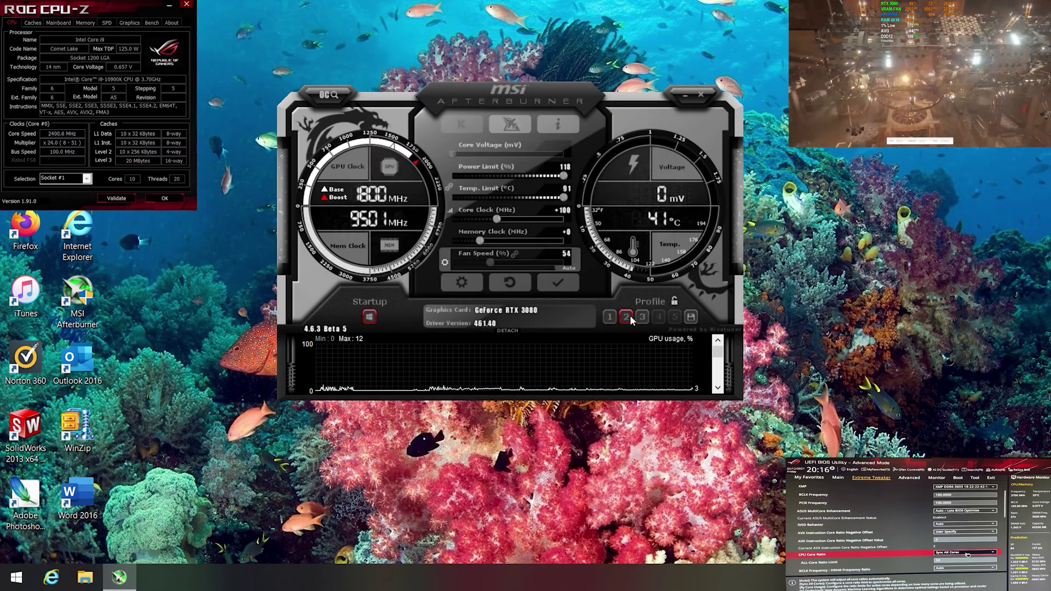
{"action": "left_click", "coordinate": [472, 288]}
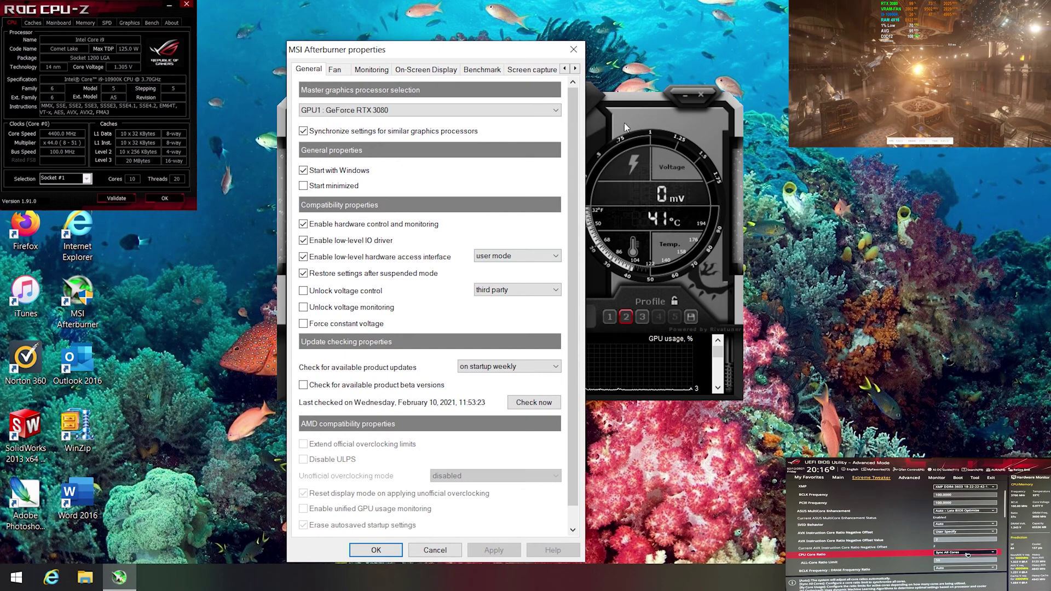
{"action": "left_click", "coordinate": [576, 69]}
{"action": "left_click", "coordinate": [576, 70]}
{"action": "left_click", "coordinate": [576, 70]}
{"action": "left_click", "coordinate": [576, 69]}
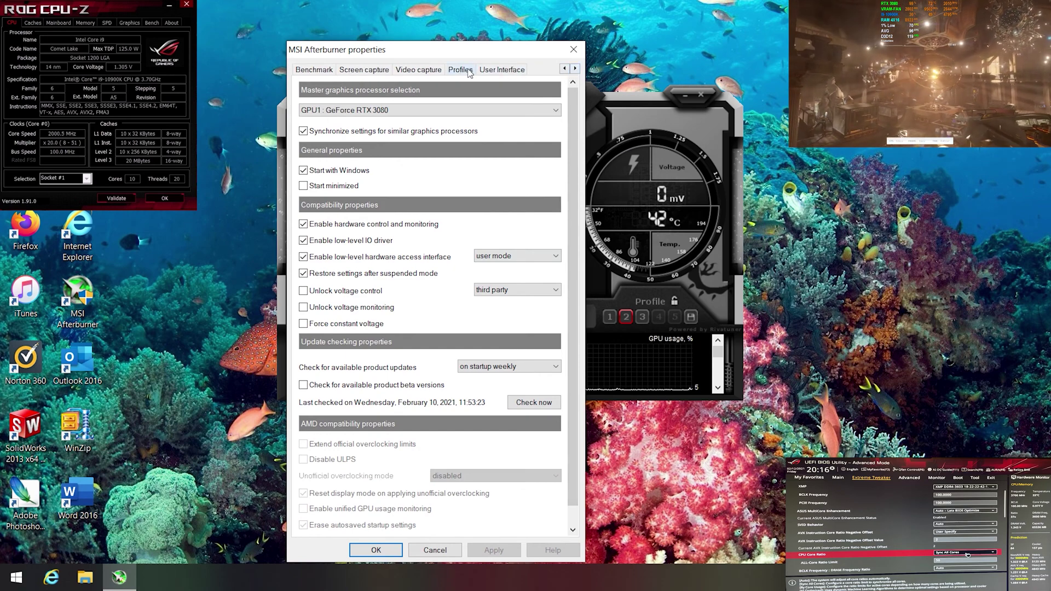
{"action": "left_click", "coordinate": [460, 70]}
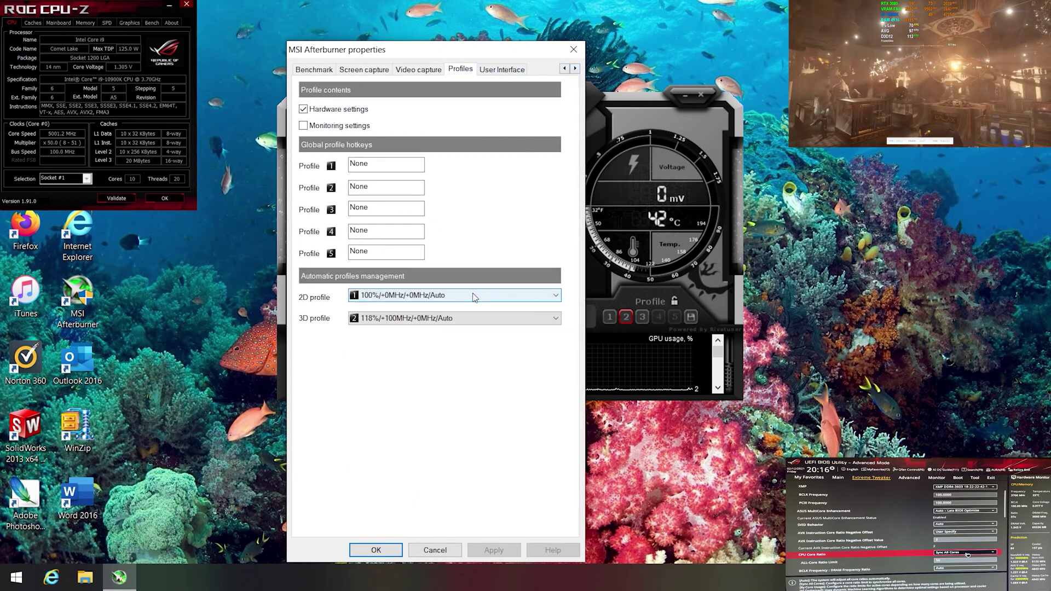
{"action": "left_click", "coordinate": [462, 323]}
{"action": "left_click", "coordinate": [432, 495]}
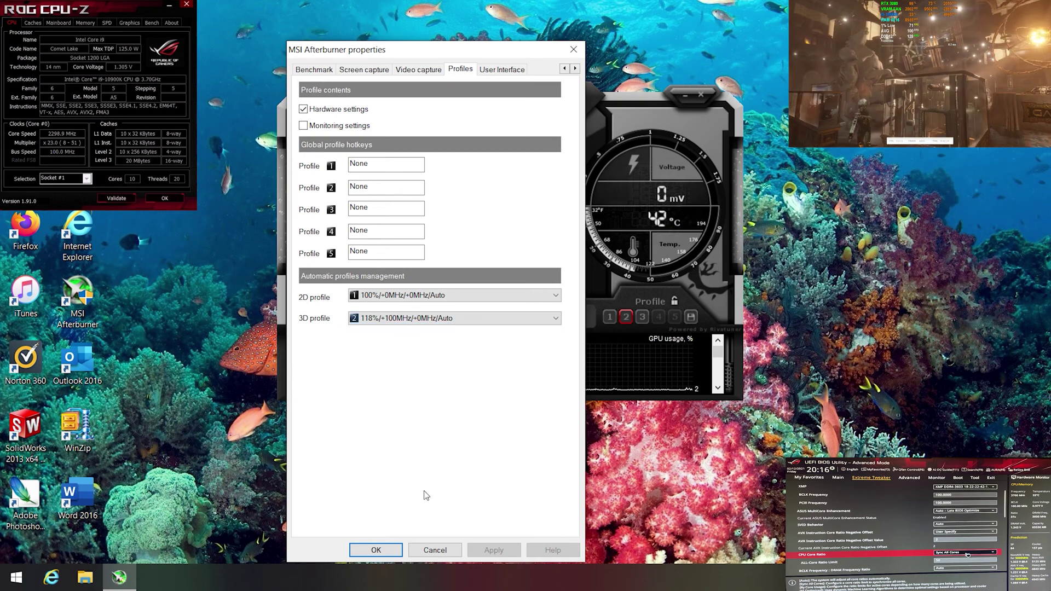
{"action": "left_click", "coordinate": [434, 549]}
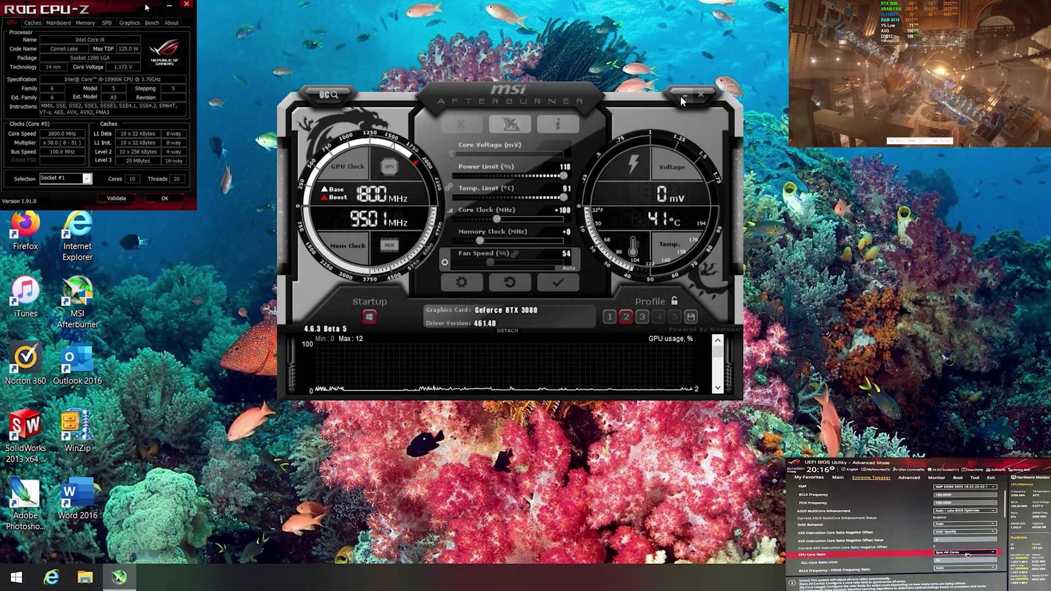
- Examine the cache, mainboard, memory, SPD, graphics, benchmark, version and processor details in CPU-Z
{"action": "left_click", "coordinate": [33, 23]}
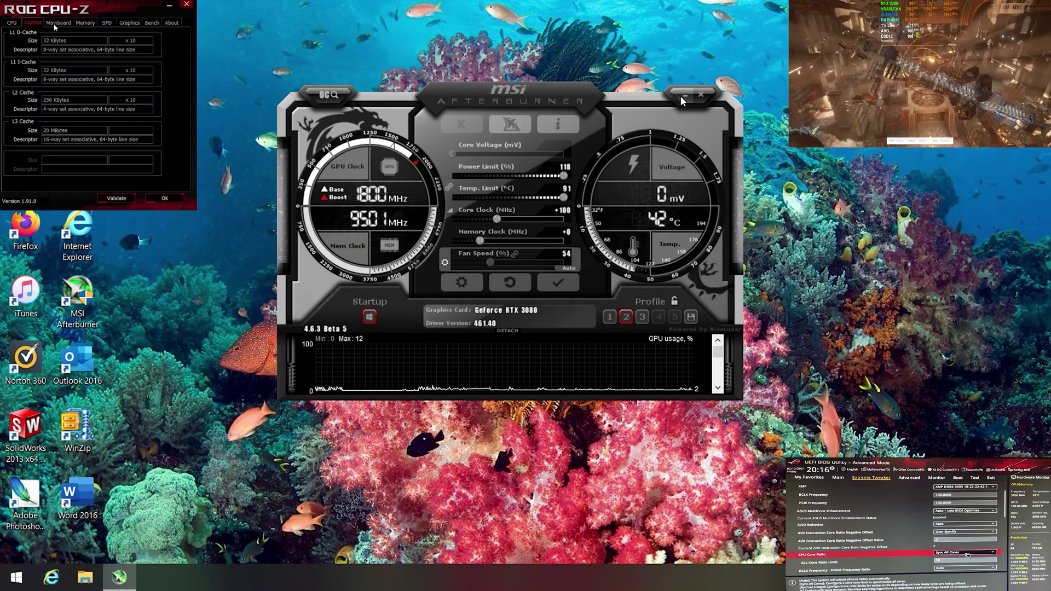
{"action": "left_click", "coordinate": [57, 23]}
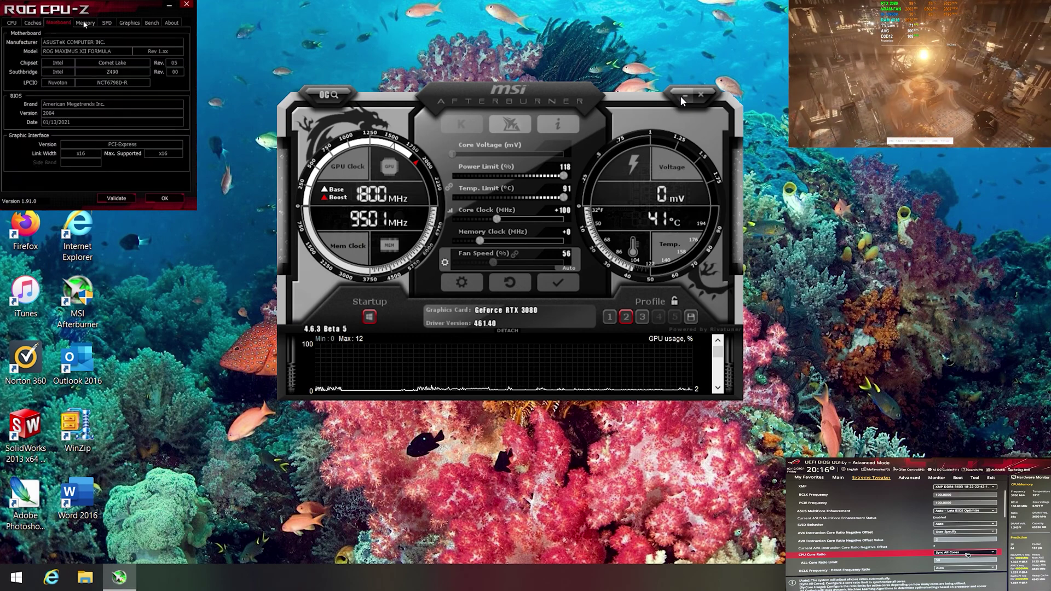
{"action": "left_click", "coordinate": [85, 23]}
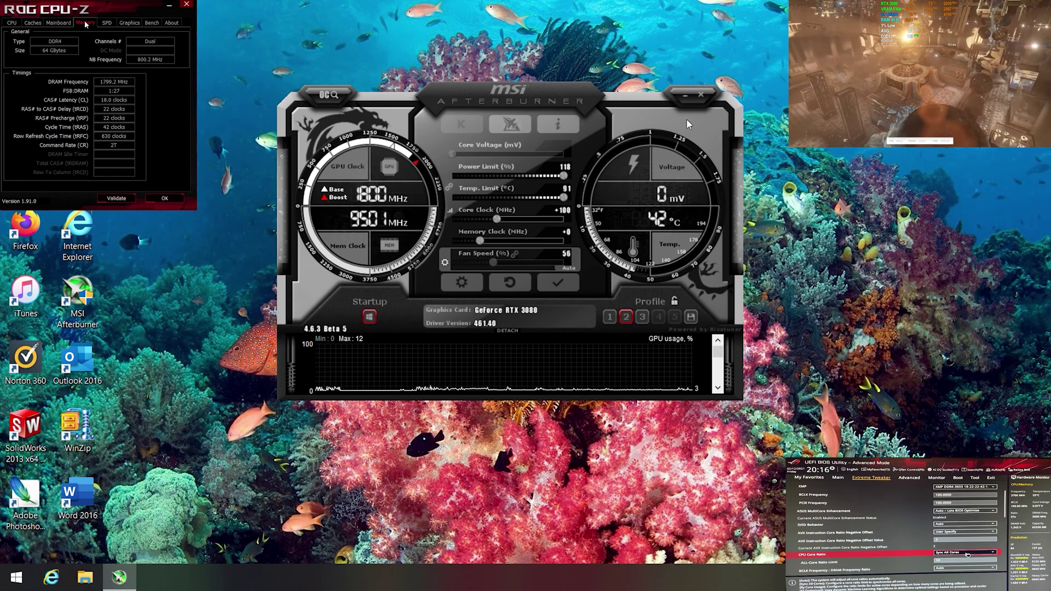
{"action": "left_click", "coordinate": [107, 23]}
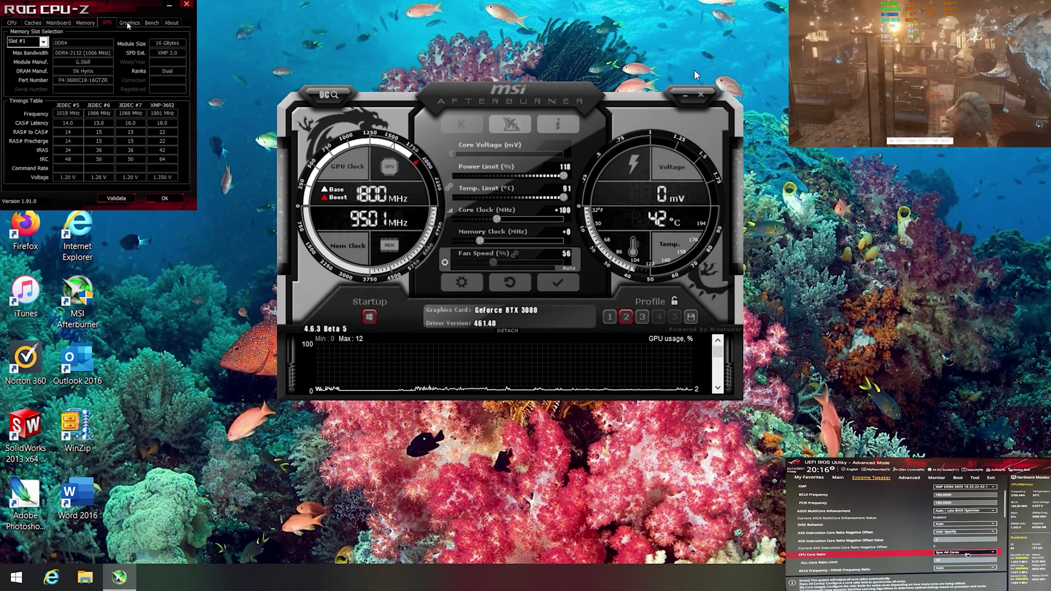
{"action": "left_click", "coordinate": [128, 24]}
{"action": "left_click", "coordinate": [152, 23]}
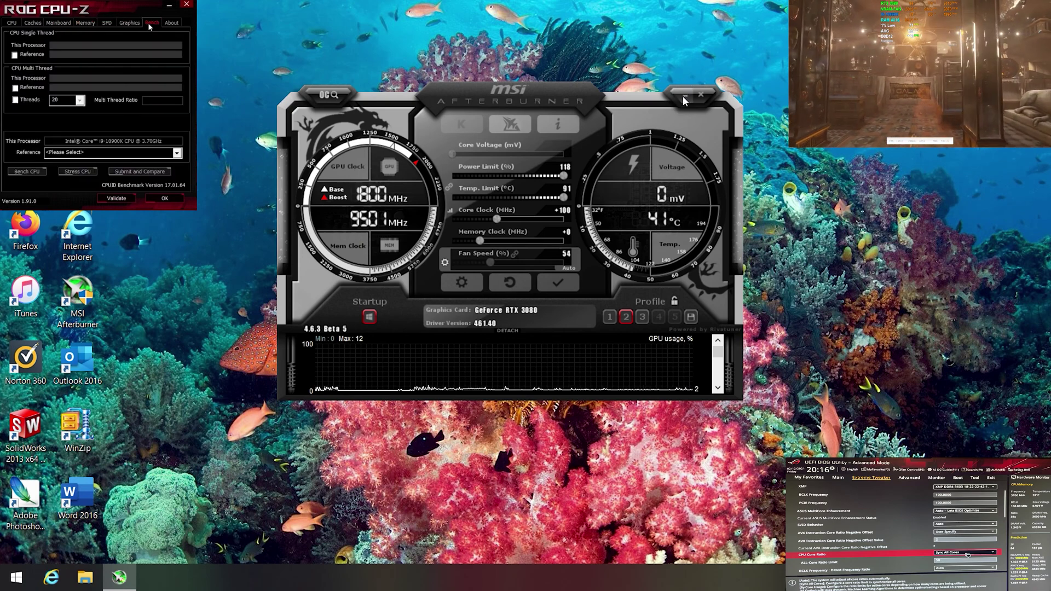
{"action": "left_click", "coordinate": [171, 24]}
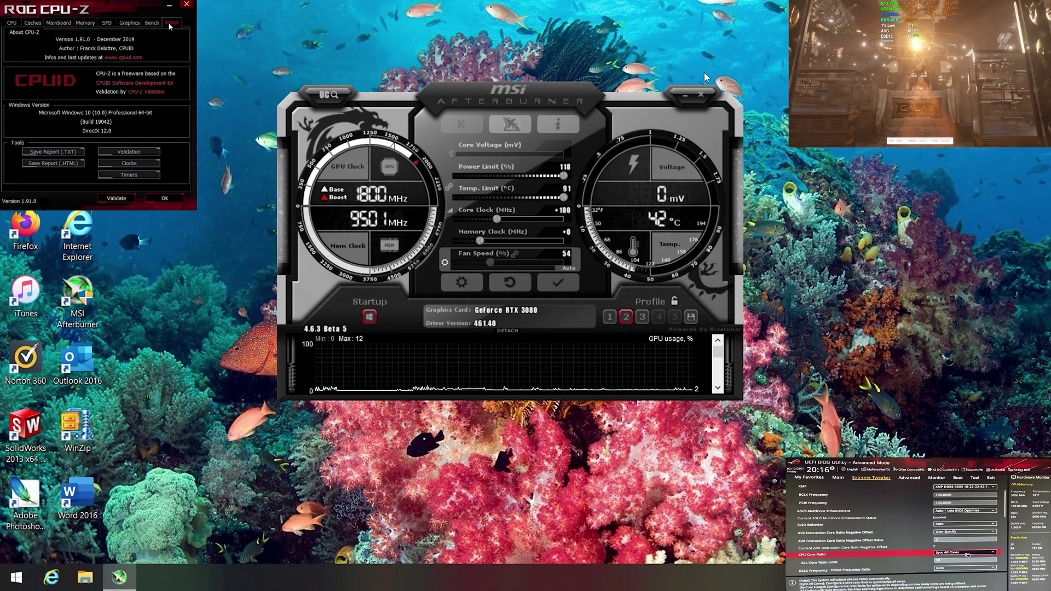
{"action": "left_click", "coordinate": [12, 23]}
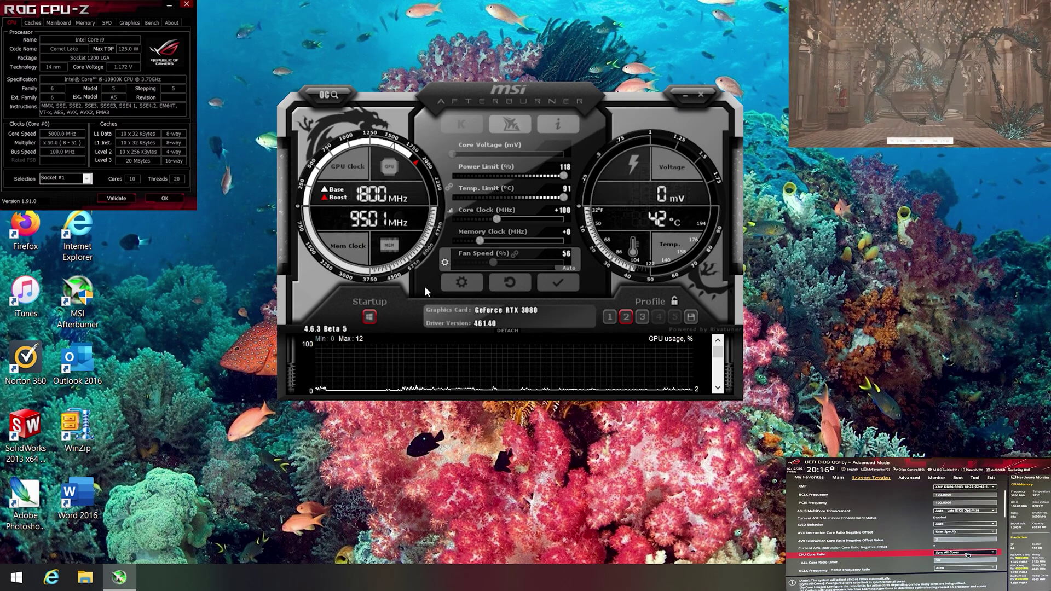
- Review the automatic fan control curve in the MSI Afterburner properties and dismiss the dialog
{"action": "left_click", "coordinate": [454, 281]}
{"action": "left_click", "coordinate": [334, 69]}
{"action": "left_click", "coordinate": [33, 23]}
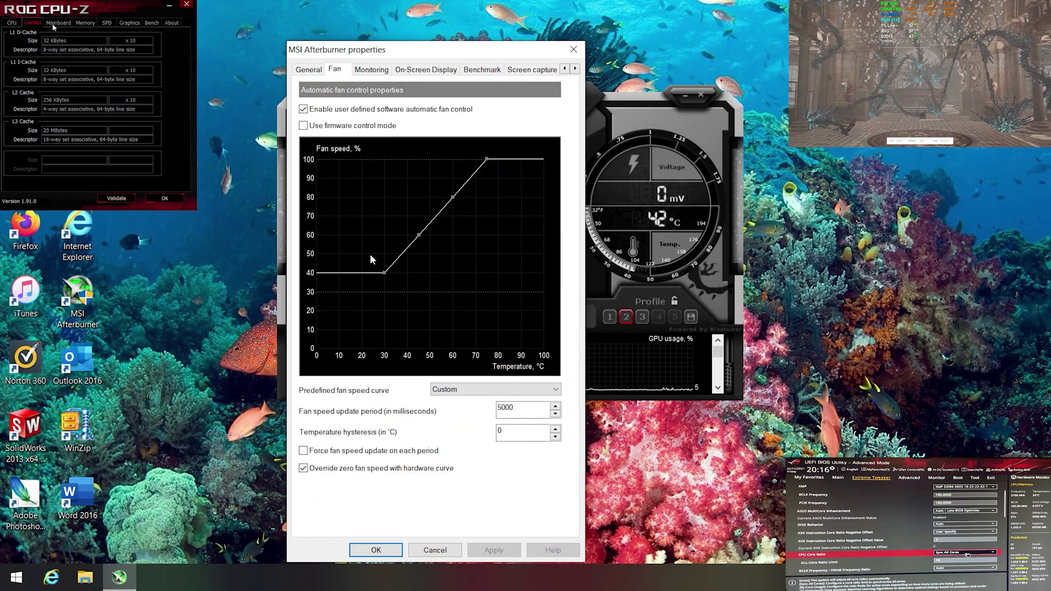
{"action": "left_click", "coordinate": [54, 23]}
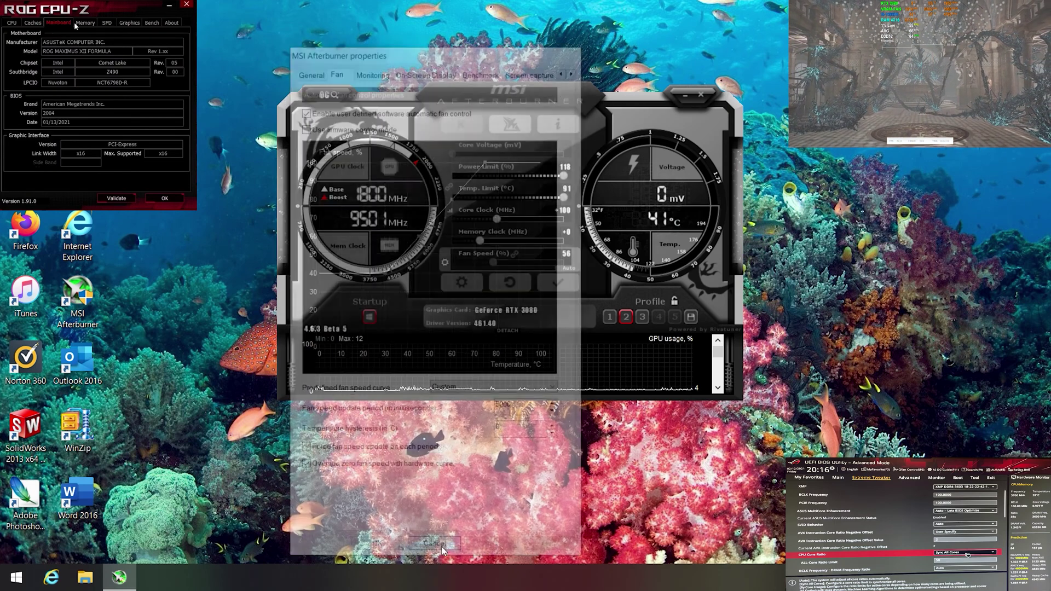
- Examine the memory, SPD, graphics, benchmark, version and processor details in CPU-Z, and minimize MSI Afterburner
{"action": "left_click", "coordinate": [85, 23]}
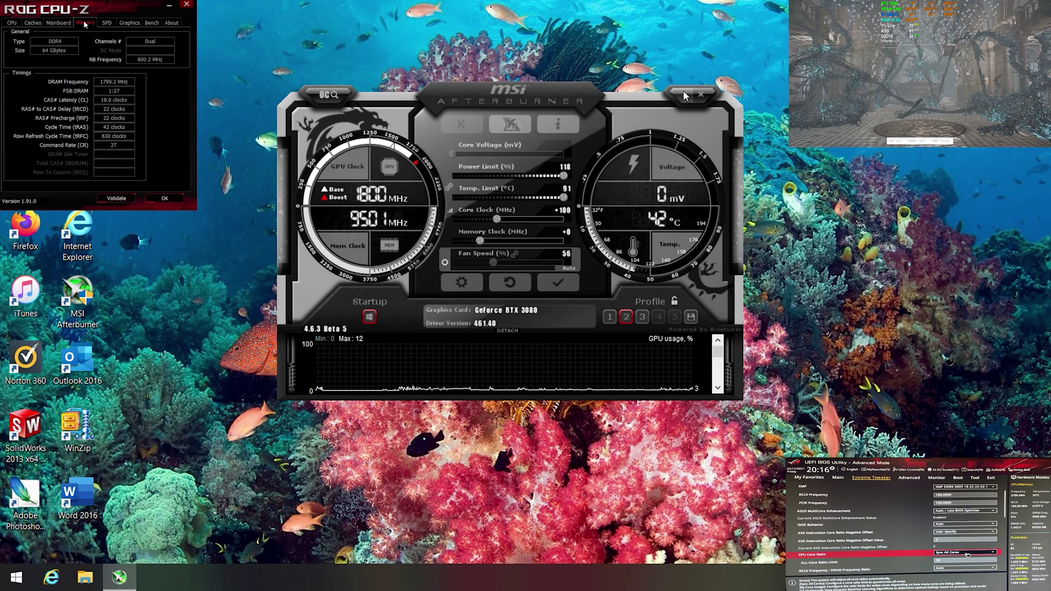
{"action": "left_click", "coordinate": [106, 23]}
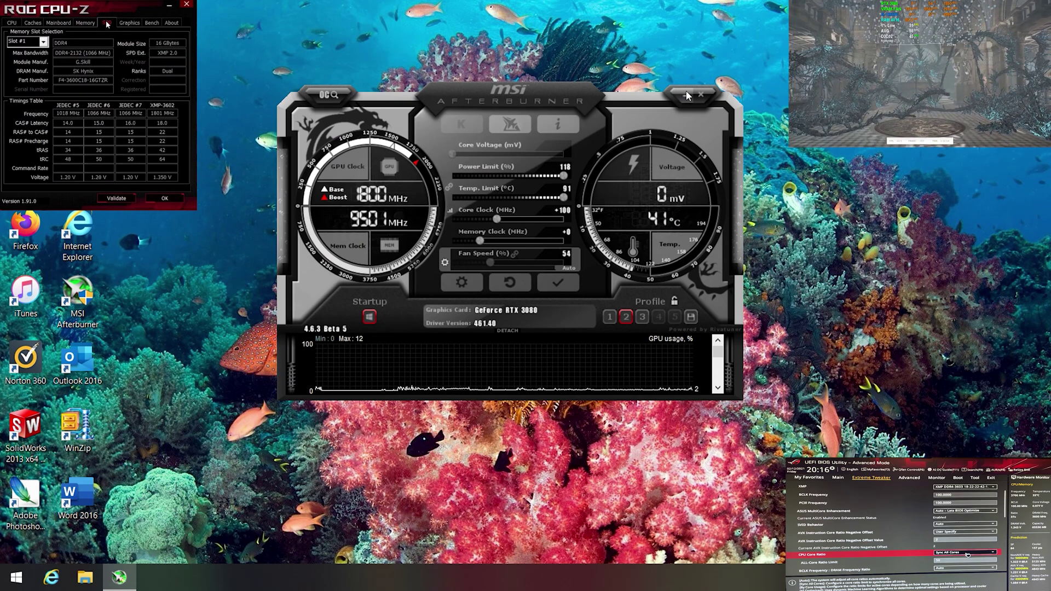
{"action": "left_click", "coordinate": [129, 23]}
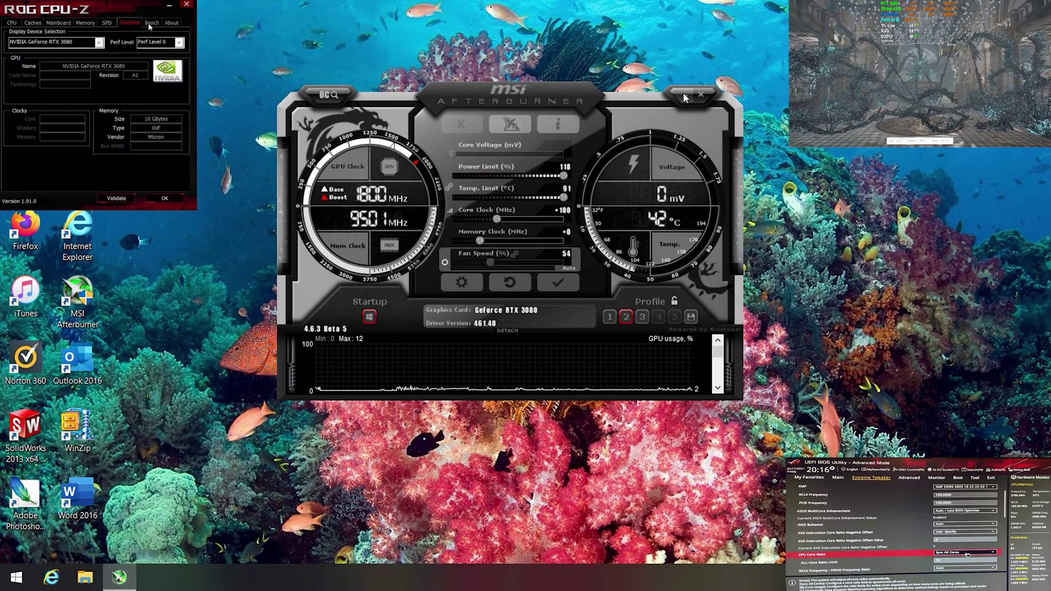
{"action": "left_click", "coordinate": [151, 23]}
{"action": "left_click", "coordinate": [170, 23]}
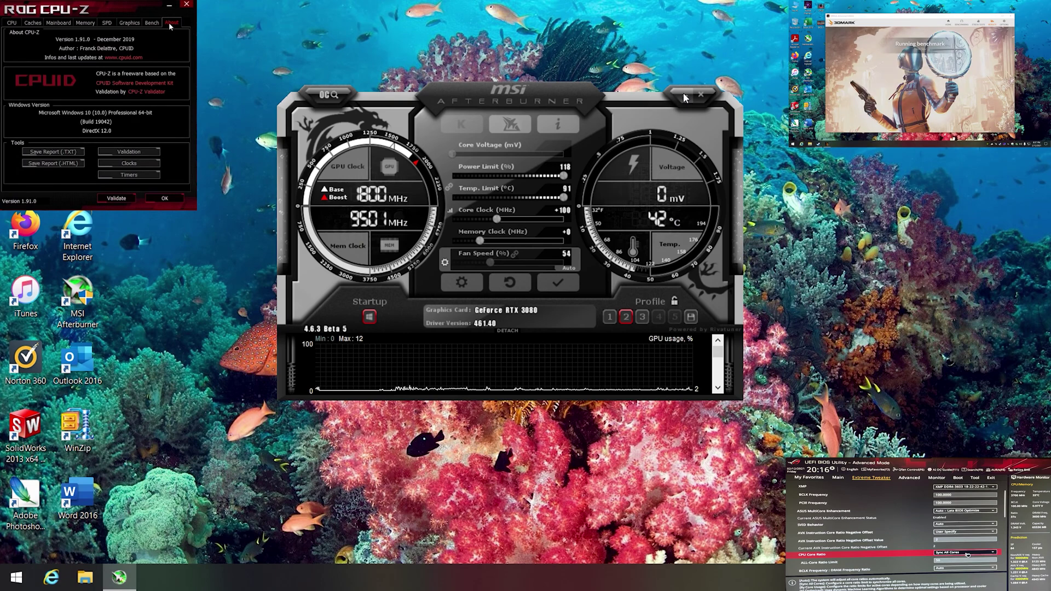
{"action": "left_click", "coordinate": [12, 23]}
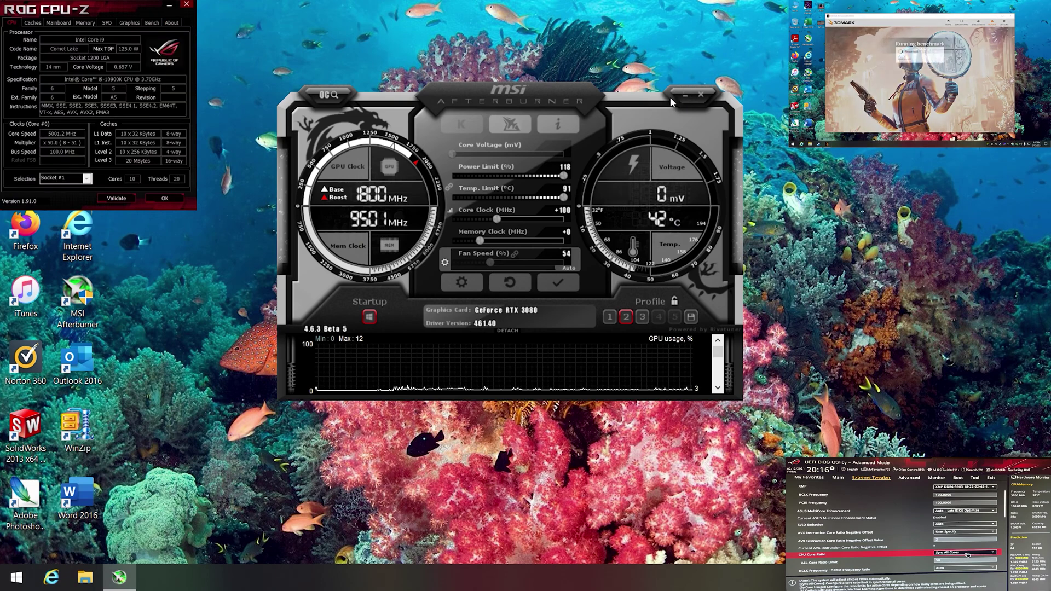
{"action": "left_click", "coordinate": [687, 95]}
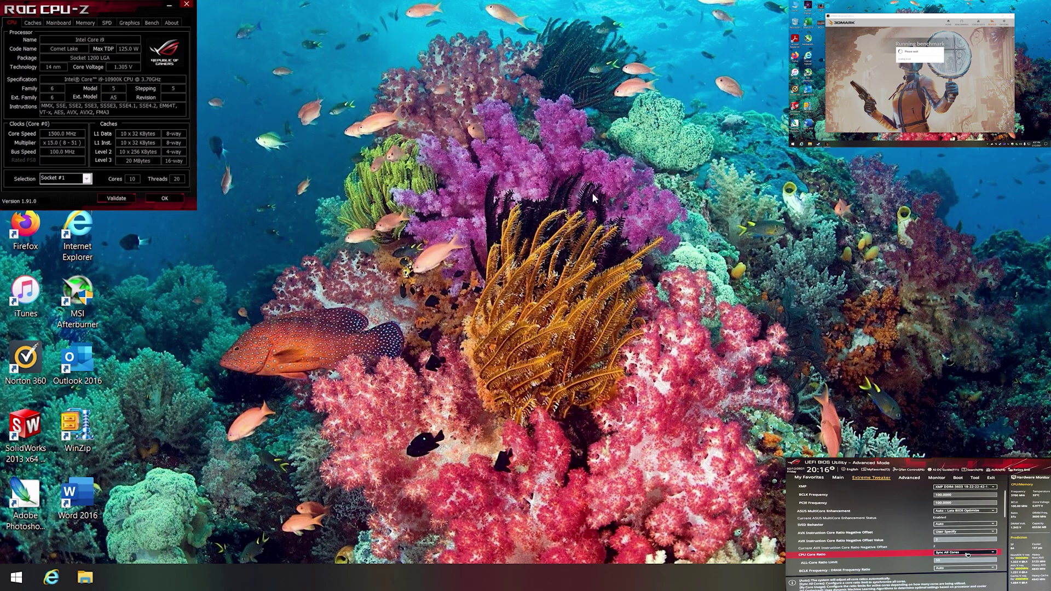
- Launch Steam from a Windows search and open the game library to browse the owned games
{"action": "left_click", "coordinate": [21, 579]}
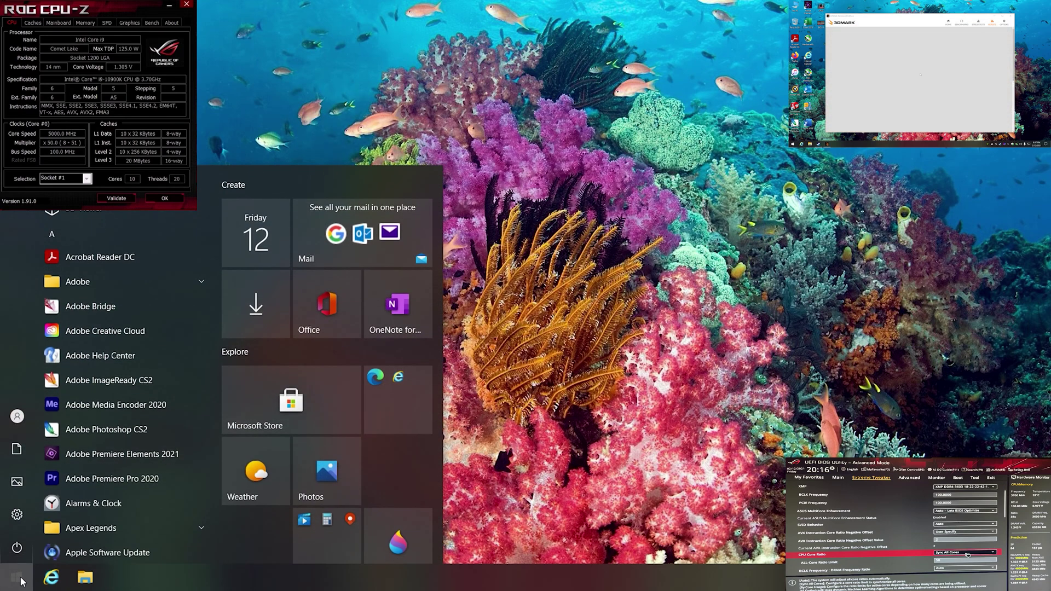
{"action": "type", "text": "steam"}
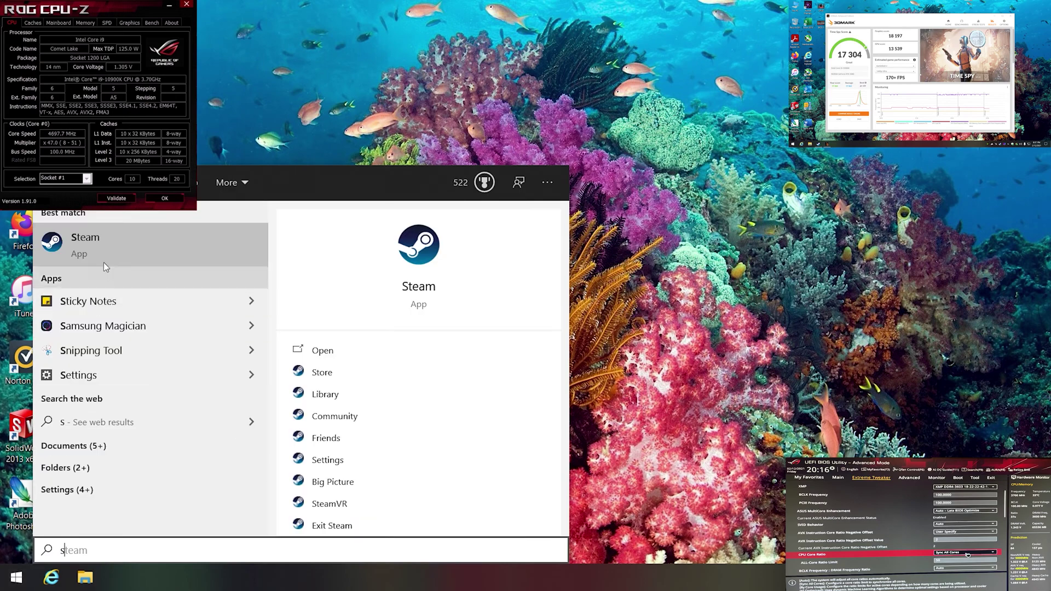
{"action": "left_click", "coordinate": [110, 248]}
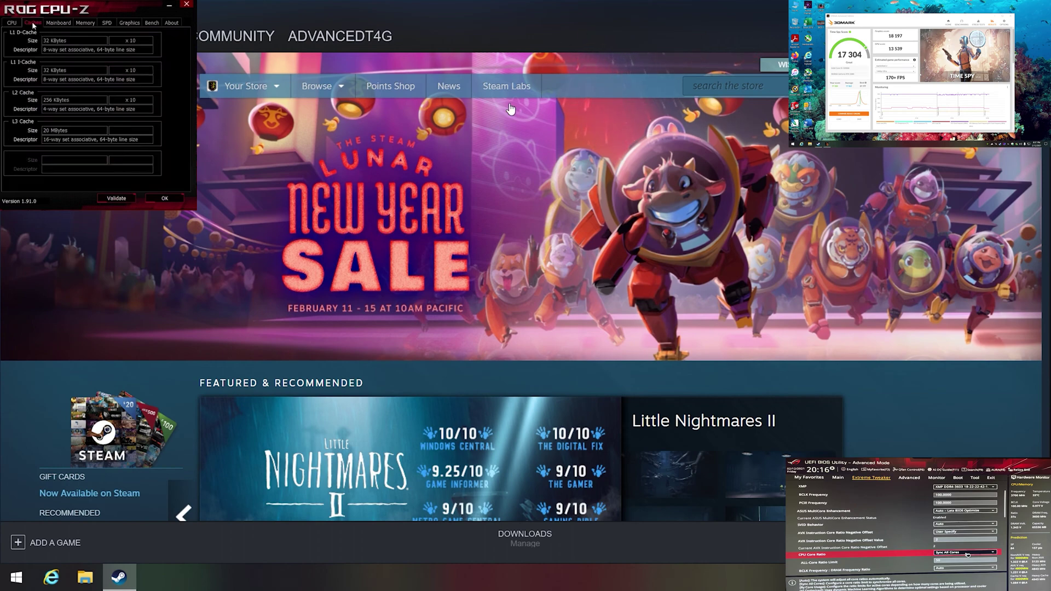
{"action": "left_click", "coordinate": [153, 36]}
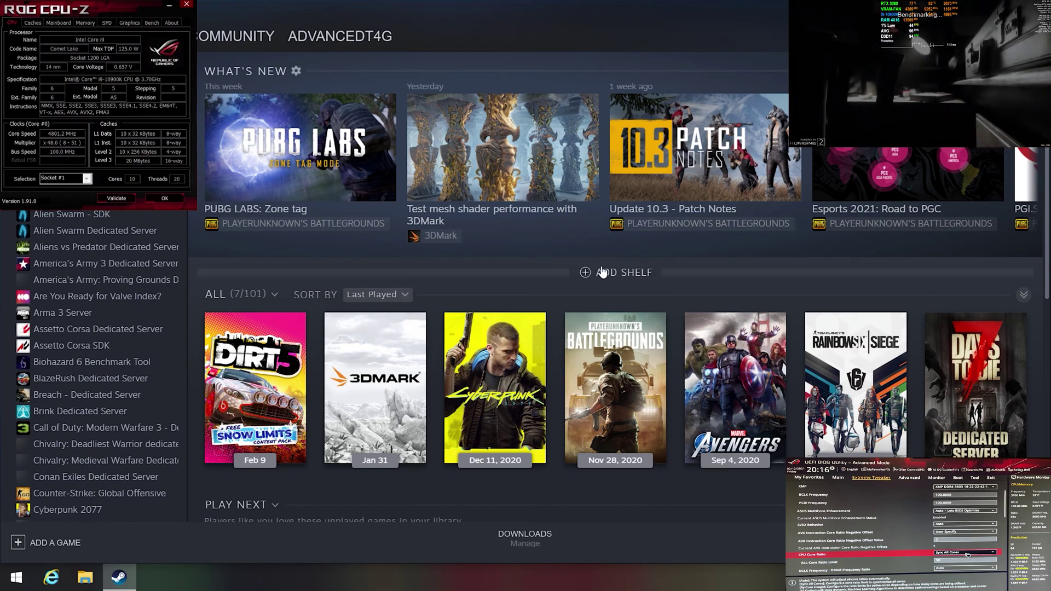
{"action": "scroll", "coordinate": [602, 282], "scroll_direction": "down", "scroll_amount": 3}
{"action": "scroll", "coordinate": [602, 282], "scroll_direction": "up", "scroll_amount": 3}
{"action": "mouse_move", "coordinate": [507, 176]}
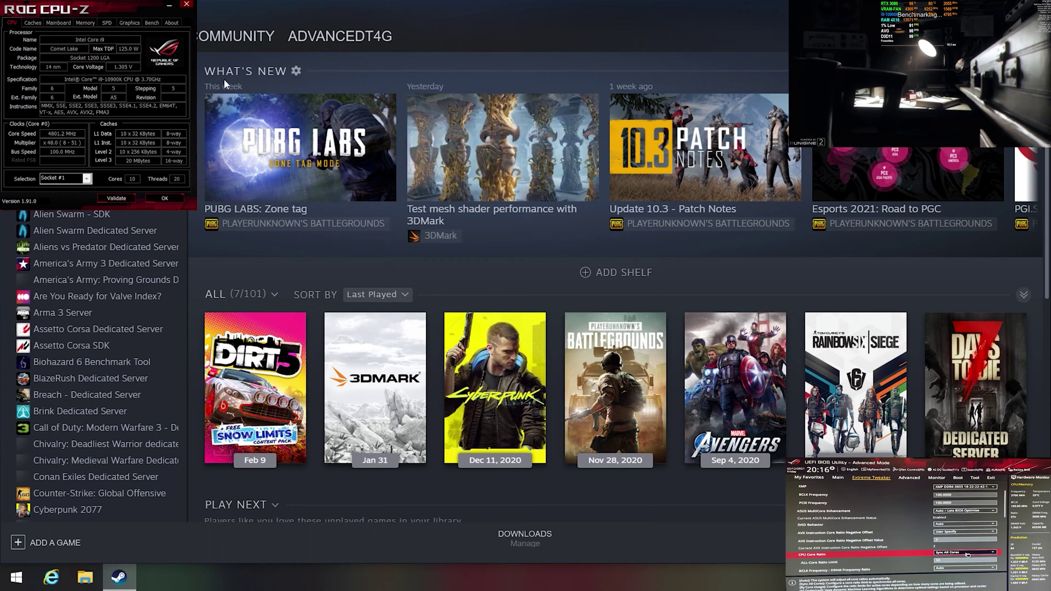
- Open the properties of Cyberpunk 2077, examine its general, updates, DLC and betas settings, and close them
{"action": "right_click", "coordinate": [484, 364]}
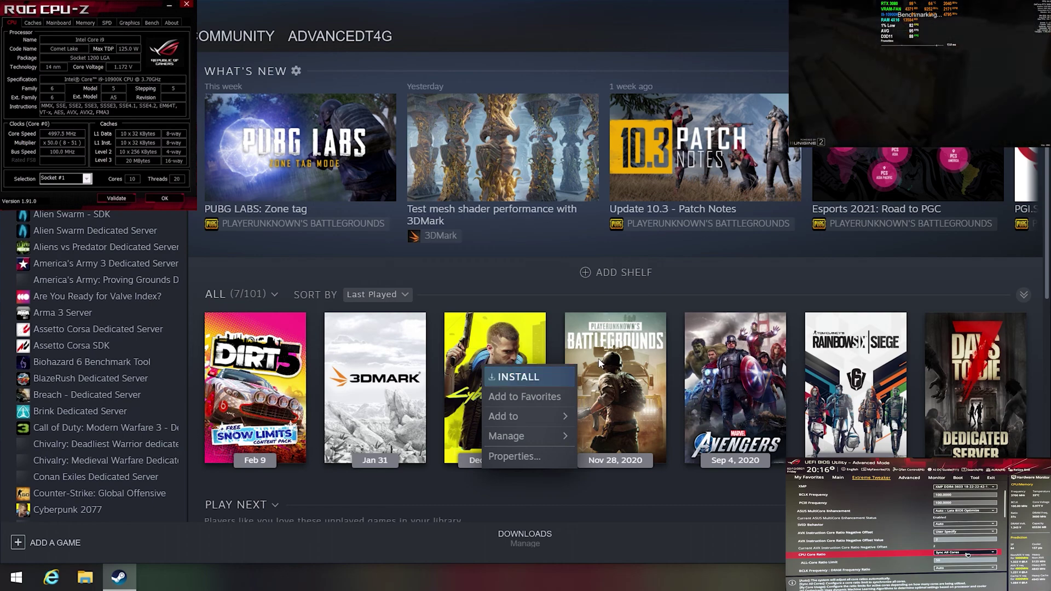
{"action": "mouse_move", "coordinate": [498, 436]}
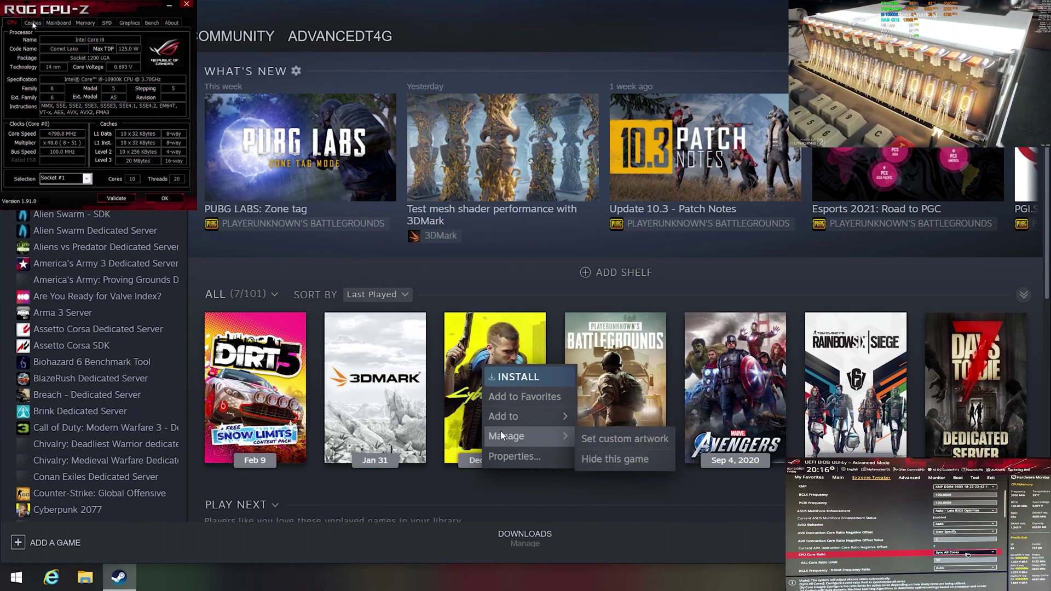
{"action": "left_click", "coordinate": [512, 456]}
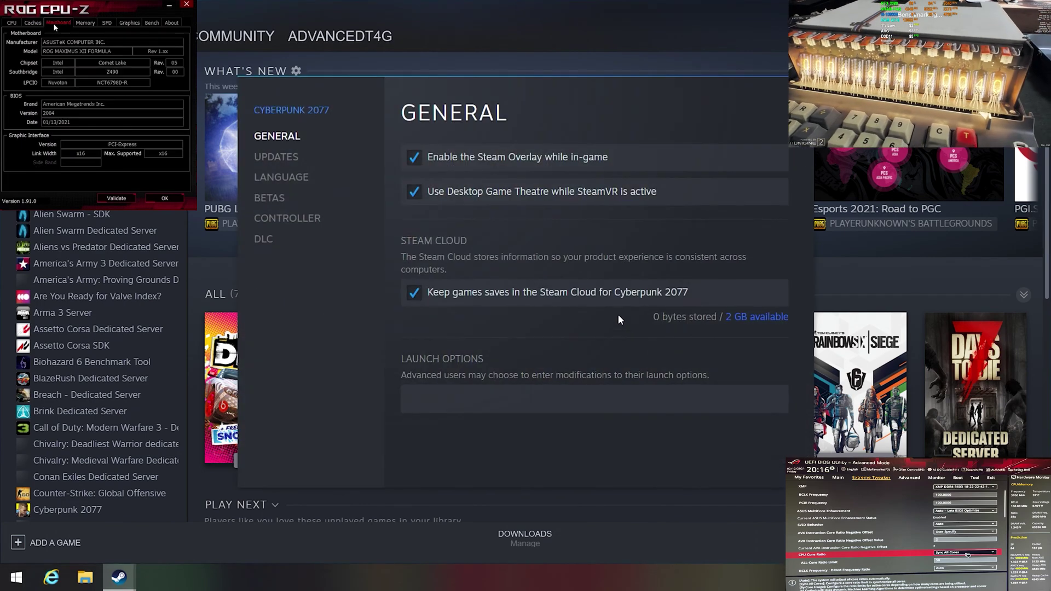
{"action": "left_click", "coordinate": [292, 158]}
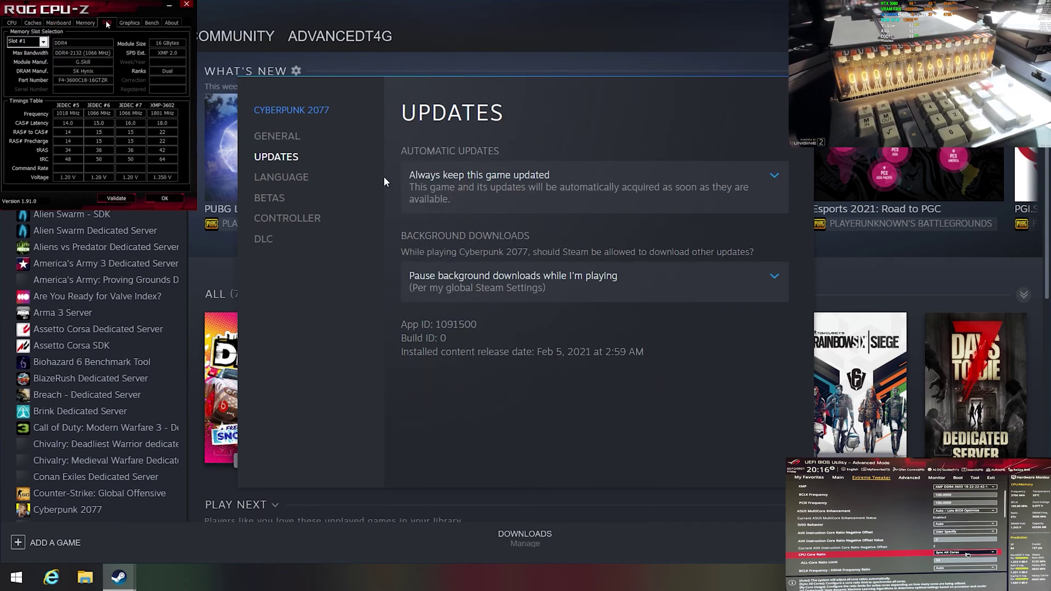
{"action": "left_click", "coordinate": [295, 139]}
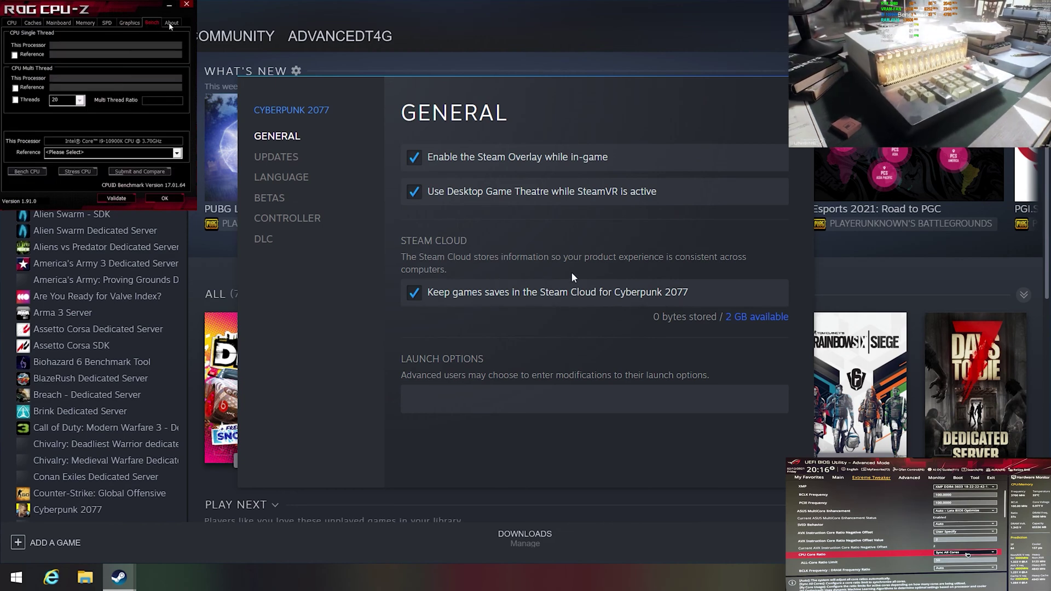
{"action": "left_click", "coordinate": [265, 240]}
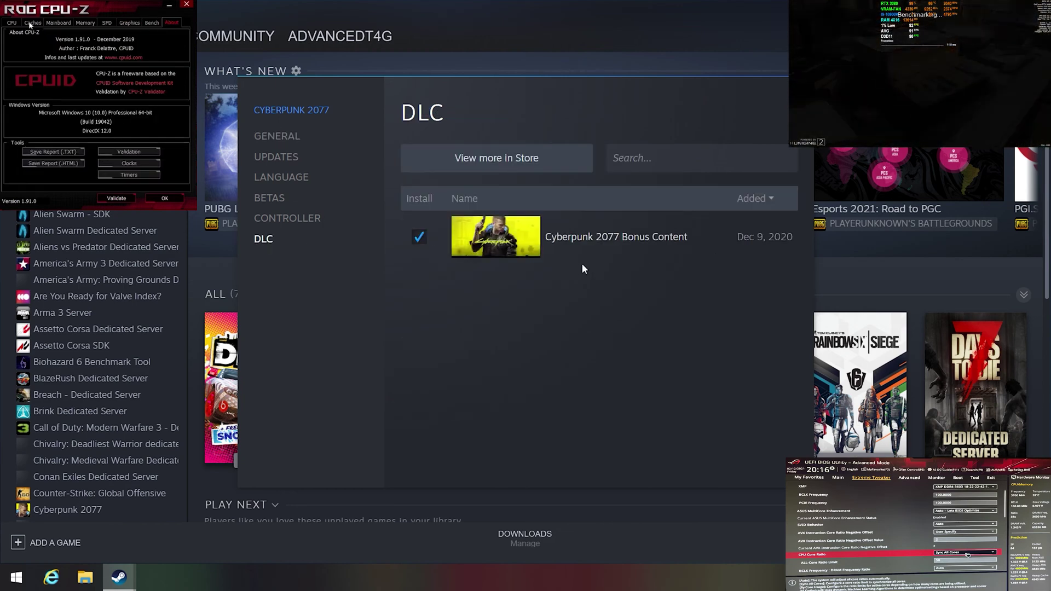
{"action": "left_click", "coordinate": [279, 200]}
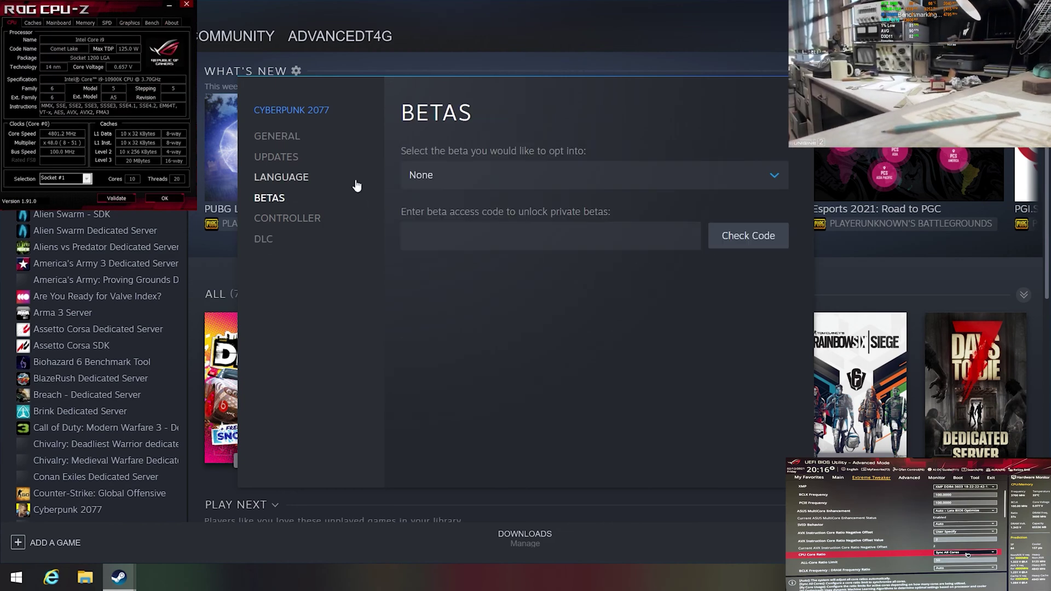
{"action": "left_click", "coordinate": [296, 157]}
{"action": "left_click", "coordinate": [287, 137]}
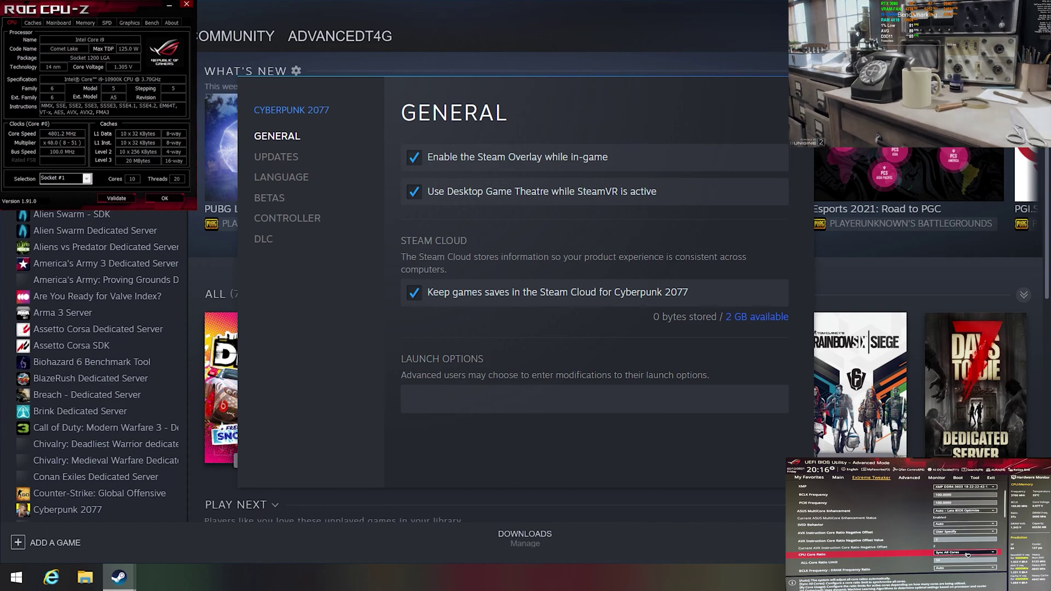
{"action": "key", "text": "Escape"}
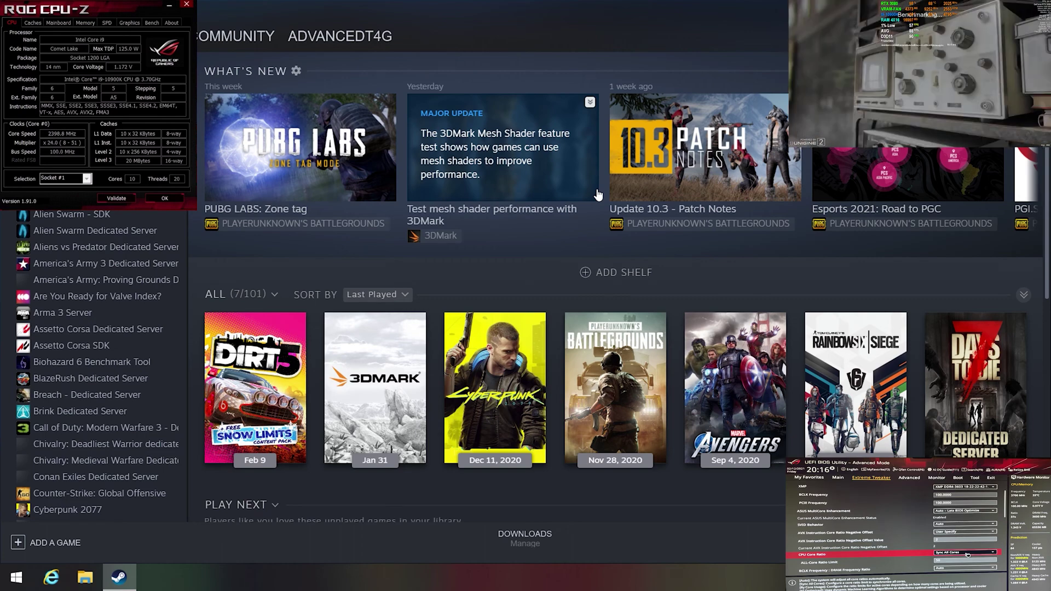
- Examine the cache, mainboard, memory, SPD, graphics, benchmark, version and processor details in CPU-Z
{"action": "left_click", "coordinate": [33, 23]}
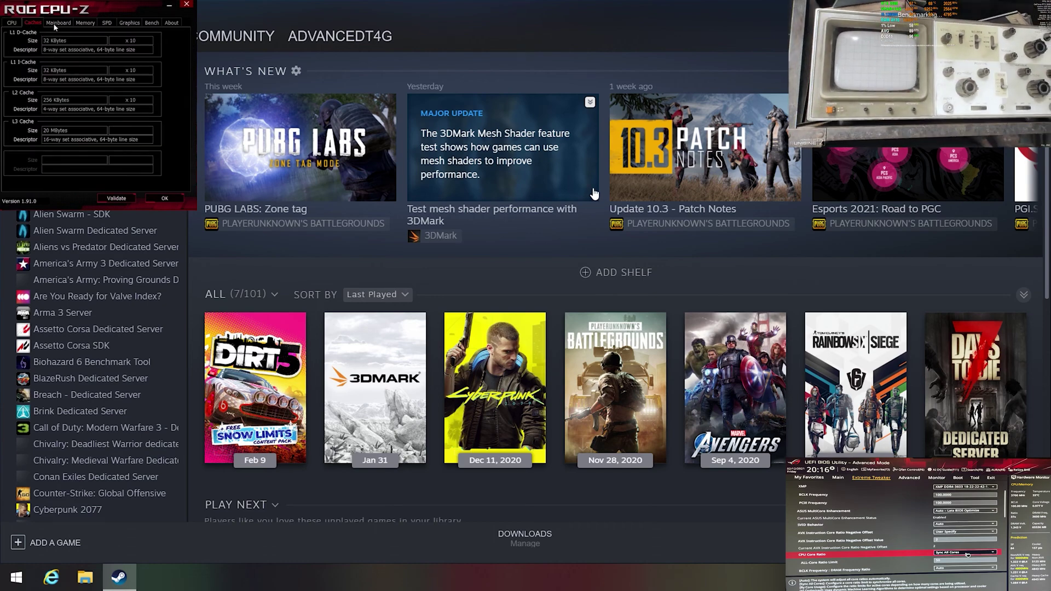
{"action": "left_click", "coordinate": [55, 24]}
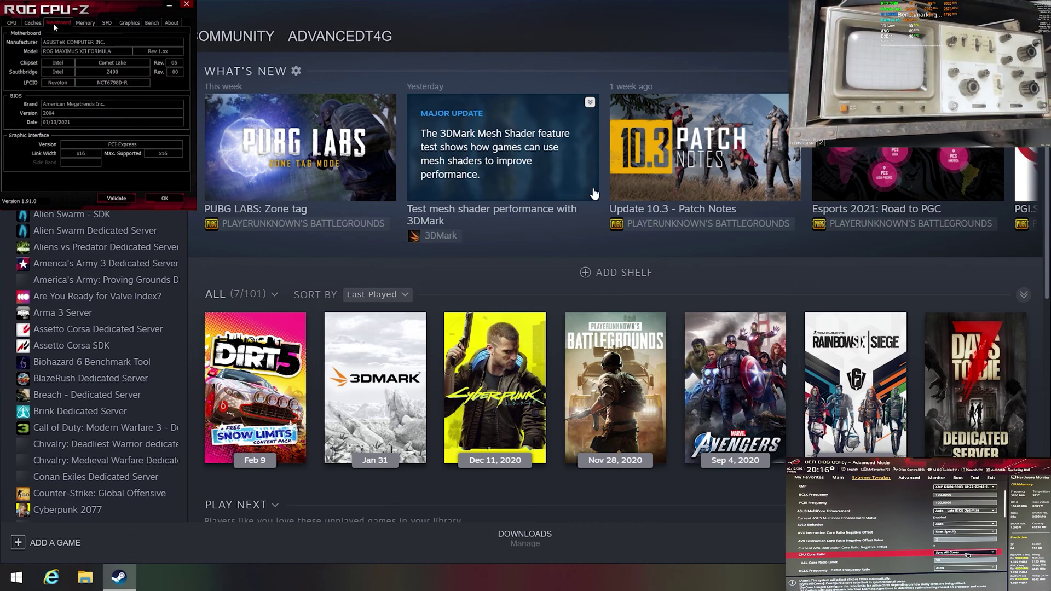
{"action": "left_click", "coordinate": [84, 23]}
{"action": "left_click", "coordinate": [106, 23]}
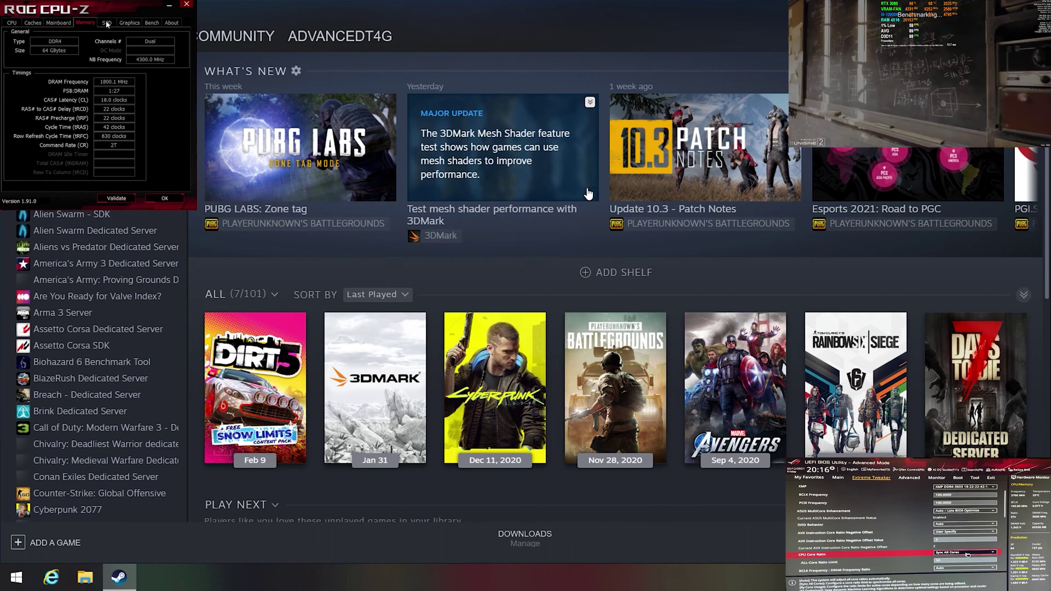
{"action": "left_click", "coordinate": [127, 21]}
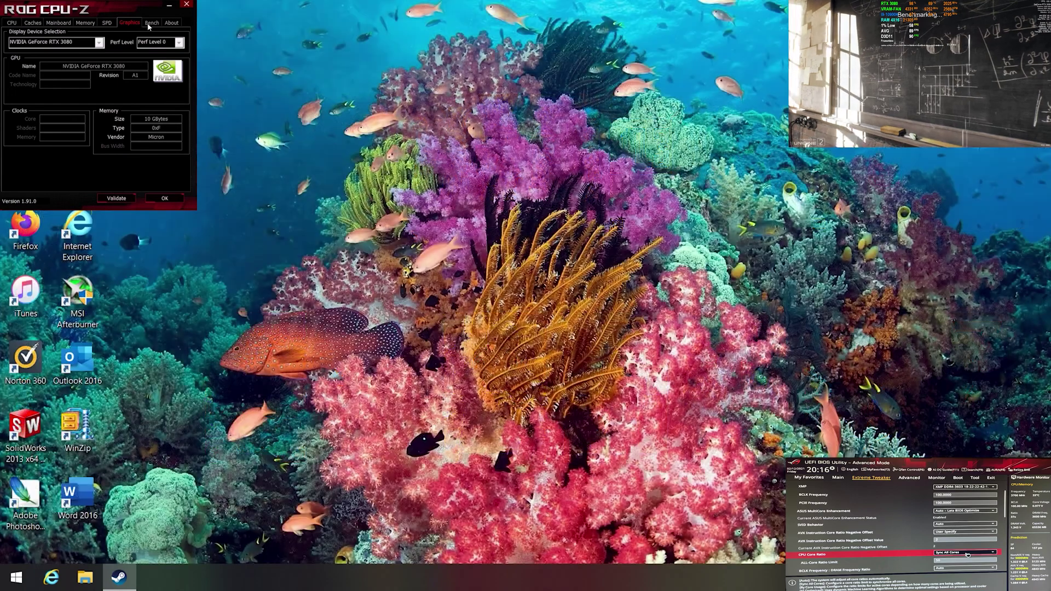
{"action": "left_click", "coordinate": [148, 22]}
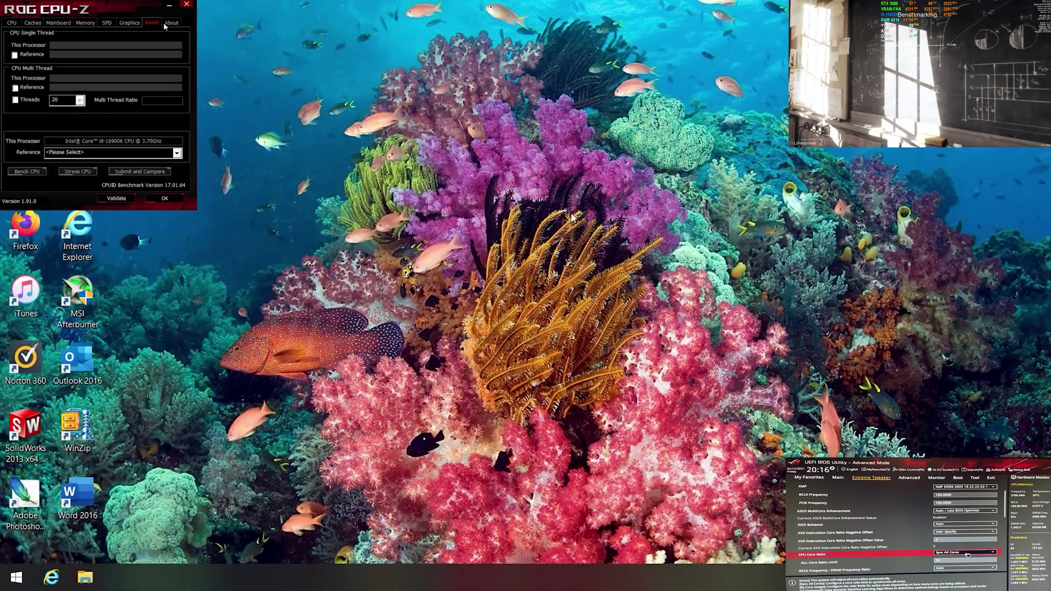
{"action": "left_click", "coordinate": [169, 23]}
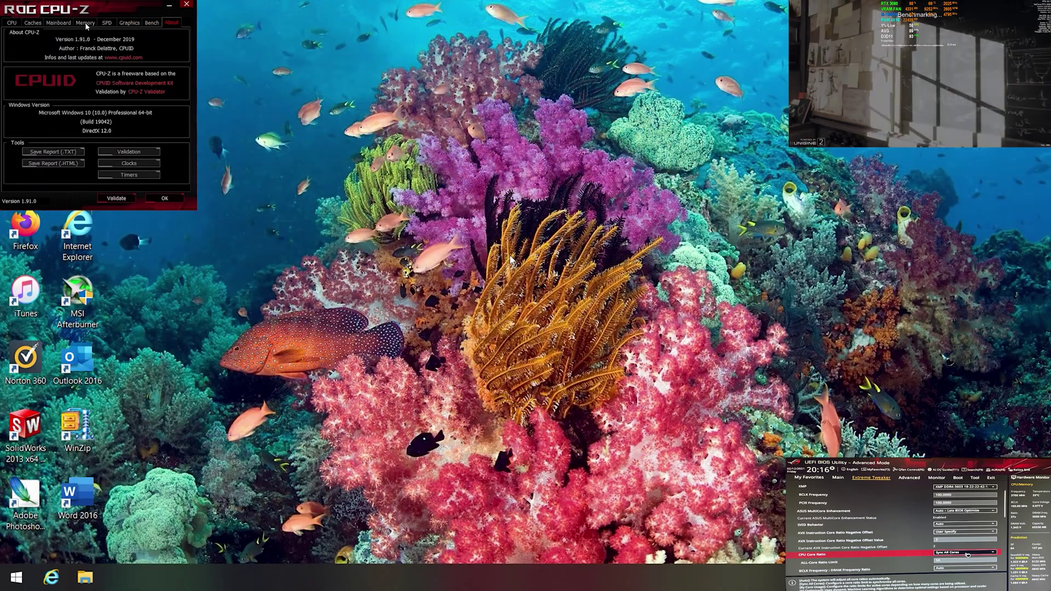
{"action": "left_click", "coordinate": [16, 23]}
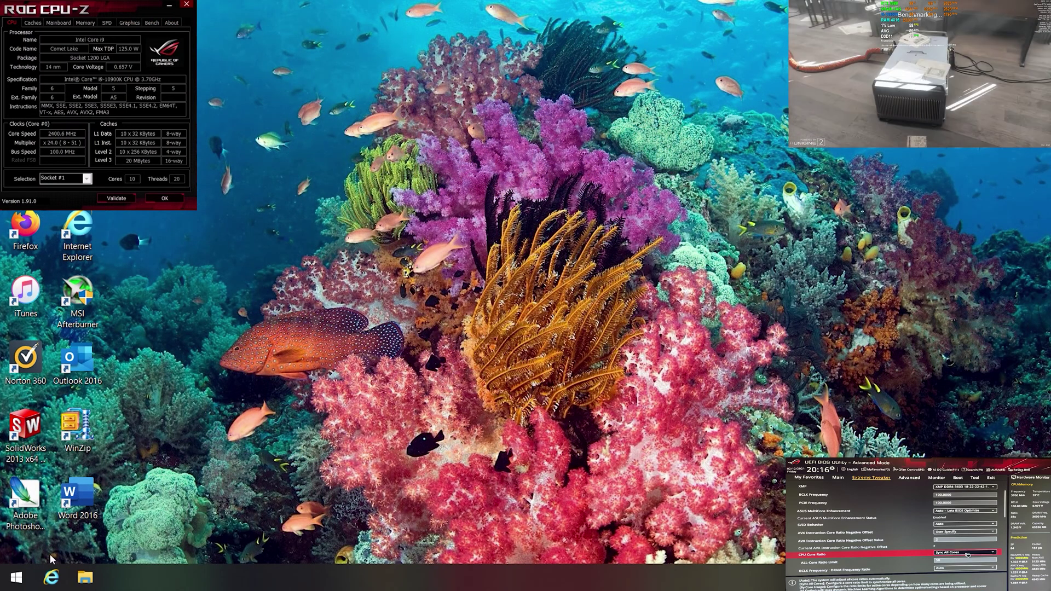
- Launch Origin from a Windows search, and open Task Manager on its list of running processes
{"action": "left_click", "coordinate": [15, 586]}
{"action": "type", "text": "o"}
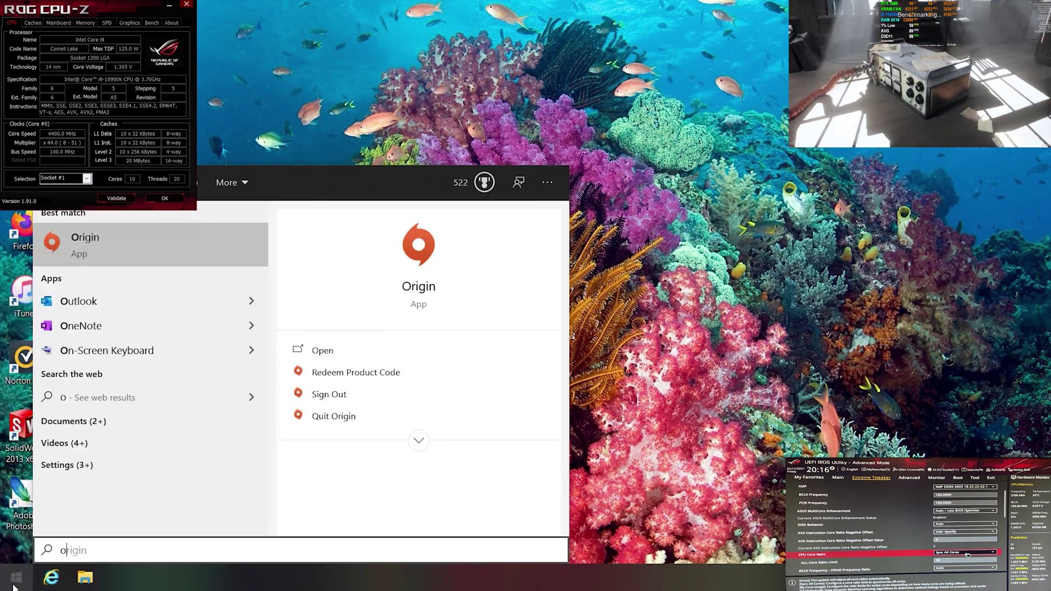
{"action": "type", "text": "rigin"}
{"action": "left_click", "coordinate": [135, 259]}
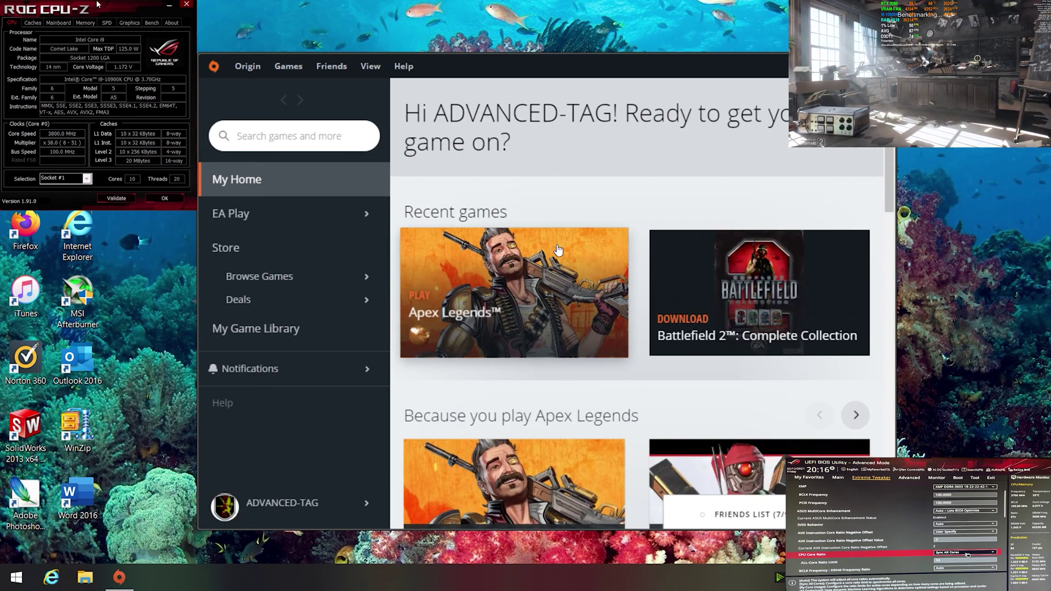
{"action": "key", "text": "ctrl+alt+Delete"}
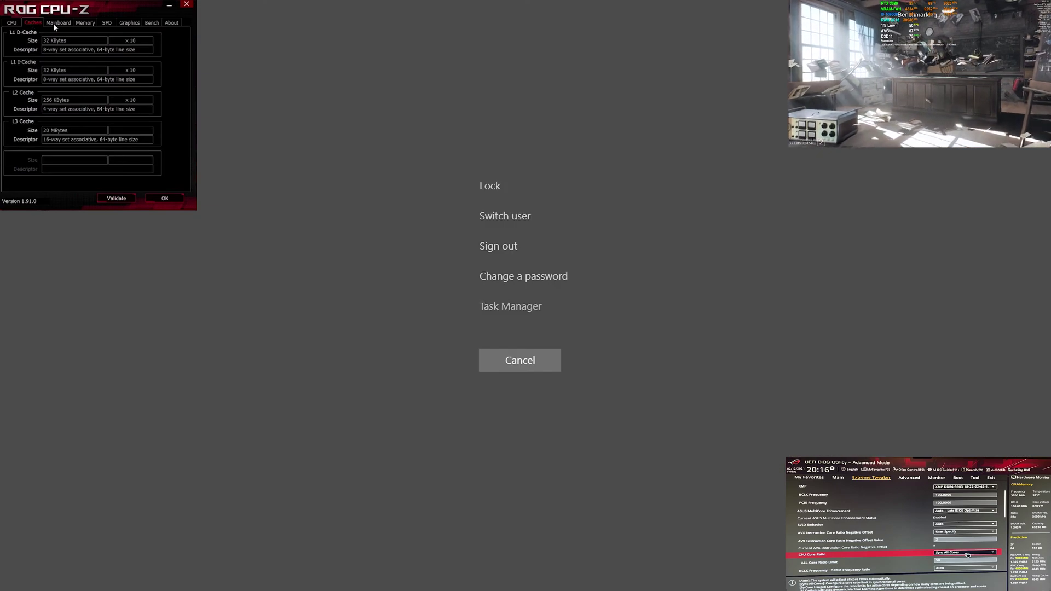
{"action": "left_click", "coordinate": [510, 306]}
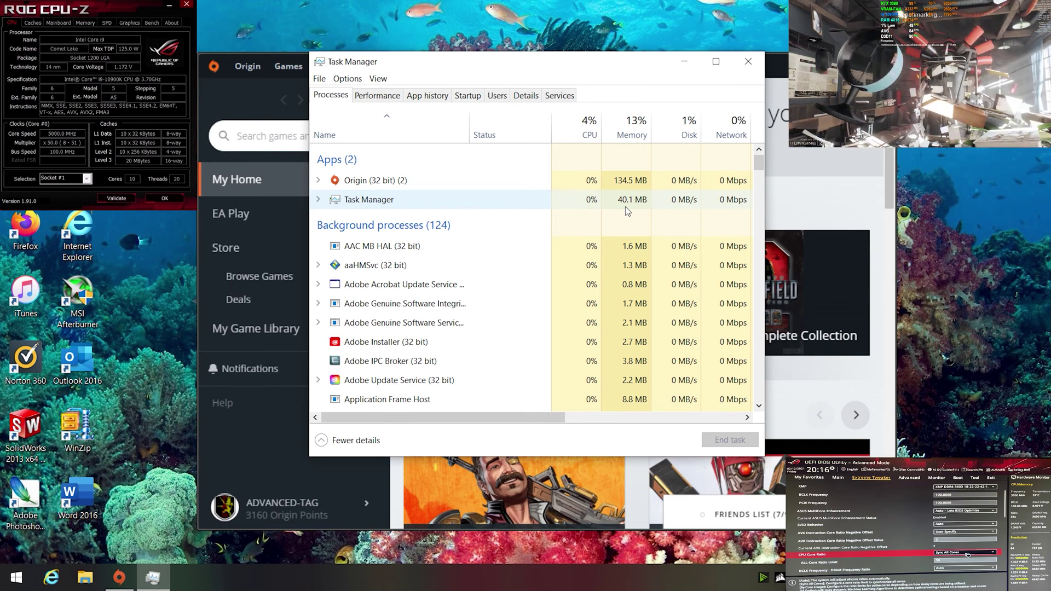
- Go through every CPU-Z page from the caches to the version information and return to the processor details
{"action": "left_click", "coordinate": [33, 23]}
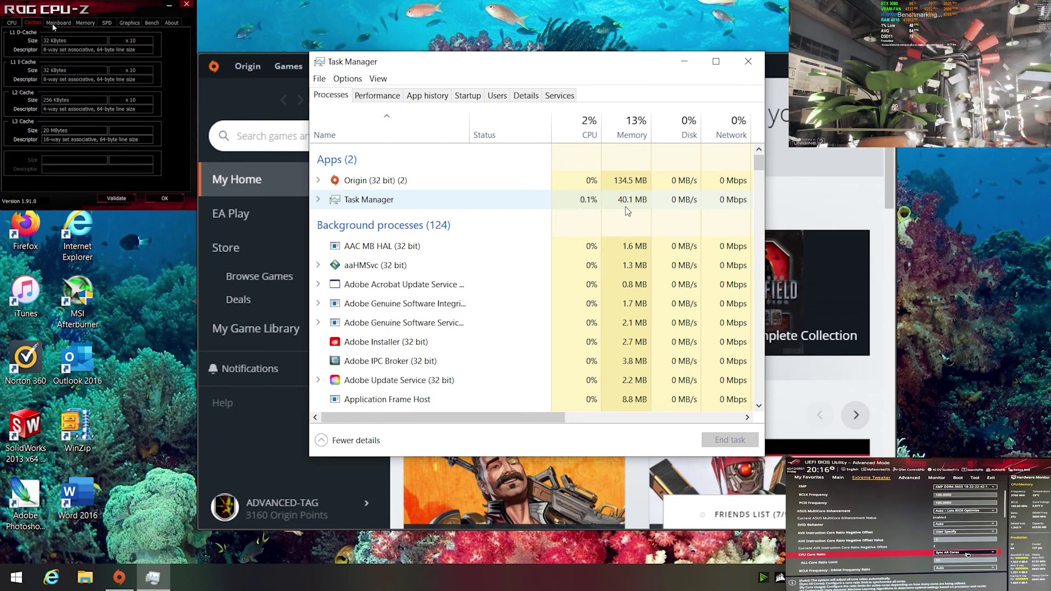
{"action": "left_click", "coordinate": [57, 23]}
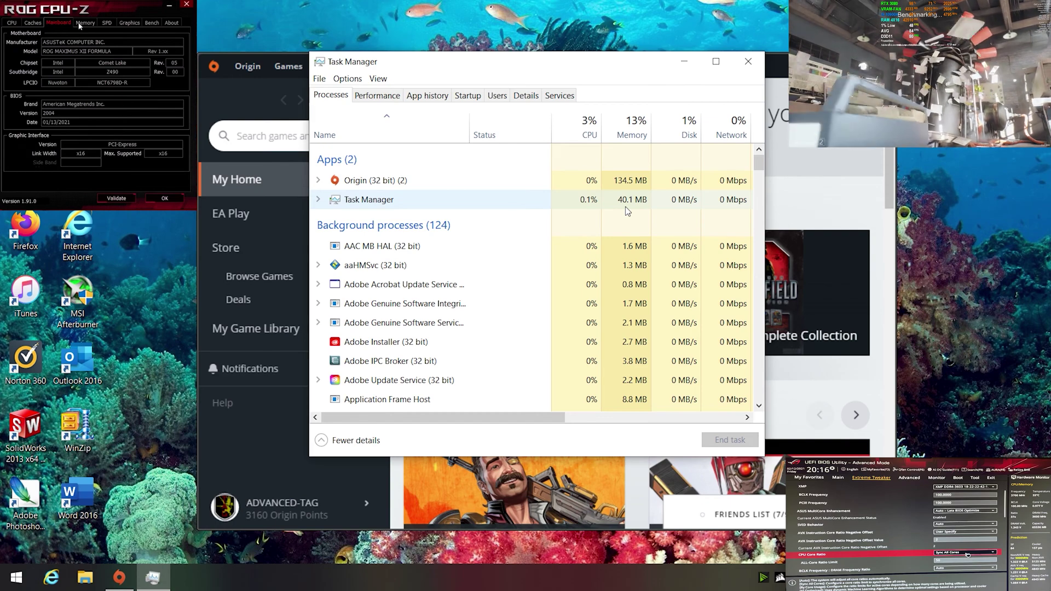
{"action": "left_click", "coordinate": [84, 23]}
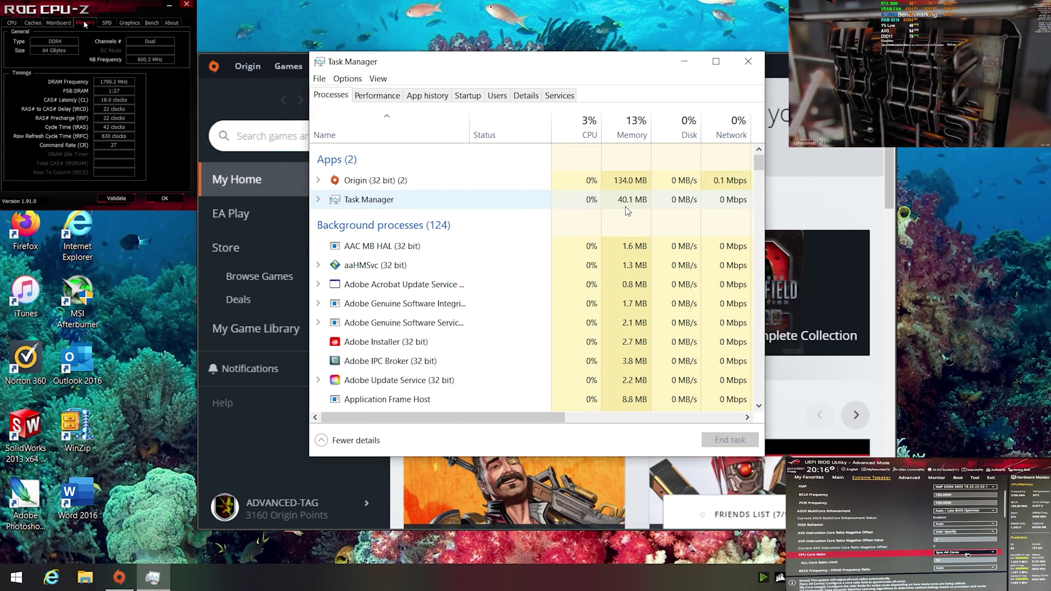
{"action": "left_click", "coordinate": [107, 23]}
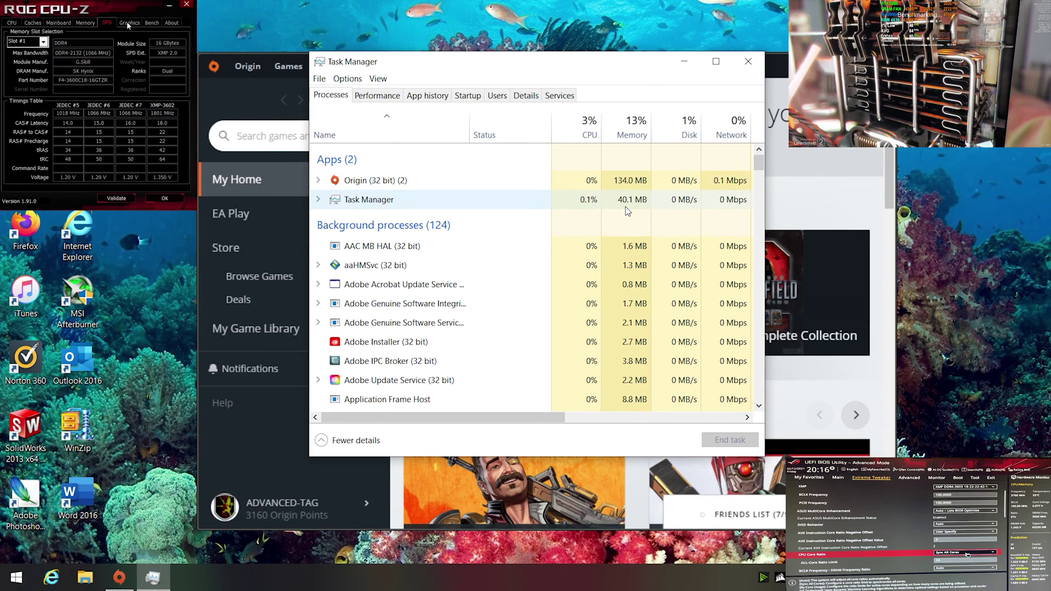
{"action": "left_click", "coordinate": [128, 24]}
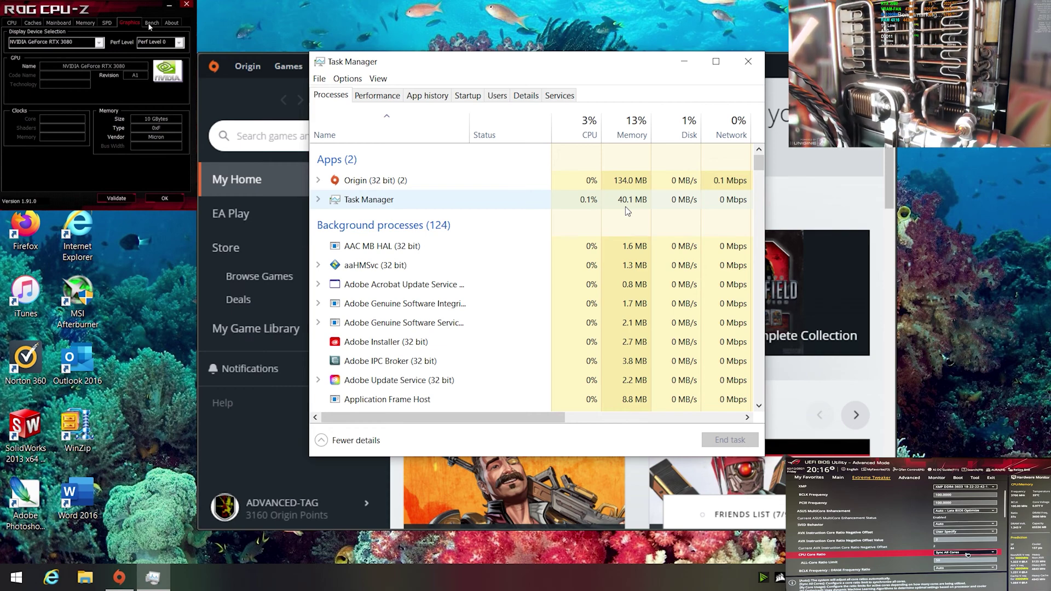
{"action": "left_click", "coordinate": [151, 24]}
{"action": "left_click", "coordinate": [164, 24]}
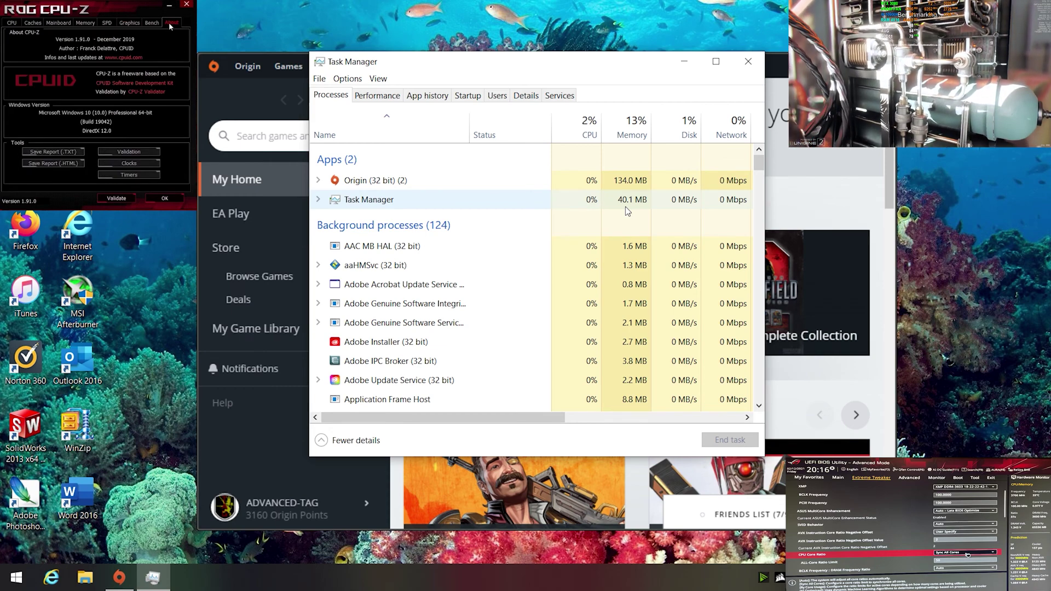
{"action": "left_click", "coordinate": [12, 23]}
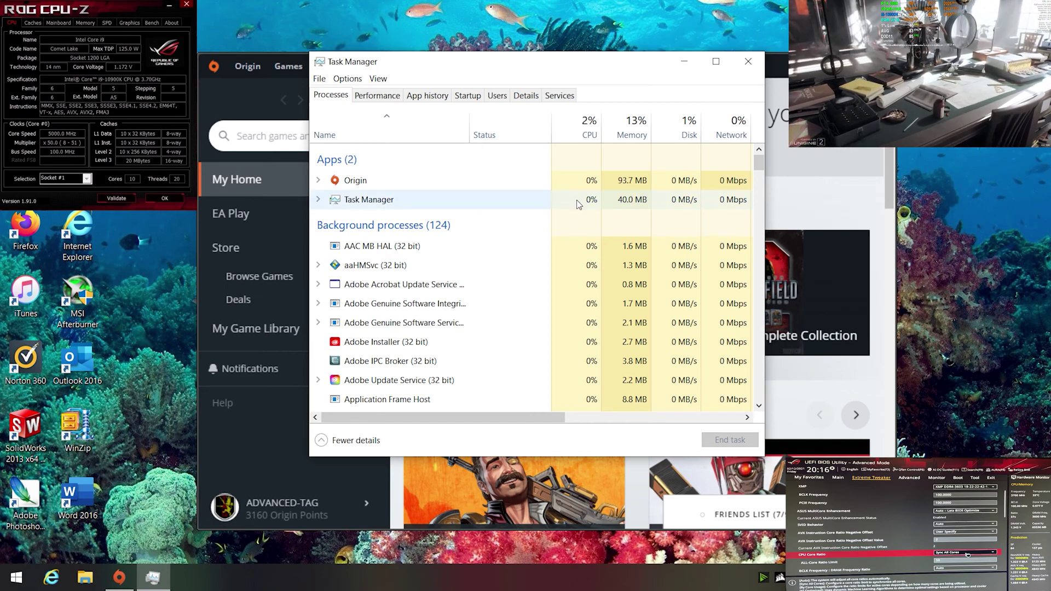
- Examine the CPU-Z pages for caches, mainboard, memory, SPD, graphics, benchmark and version, then show the processor page again
{"action": "left_click", "coordinate": [35, 23]}
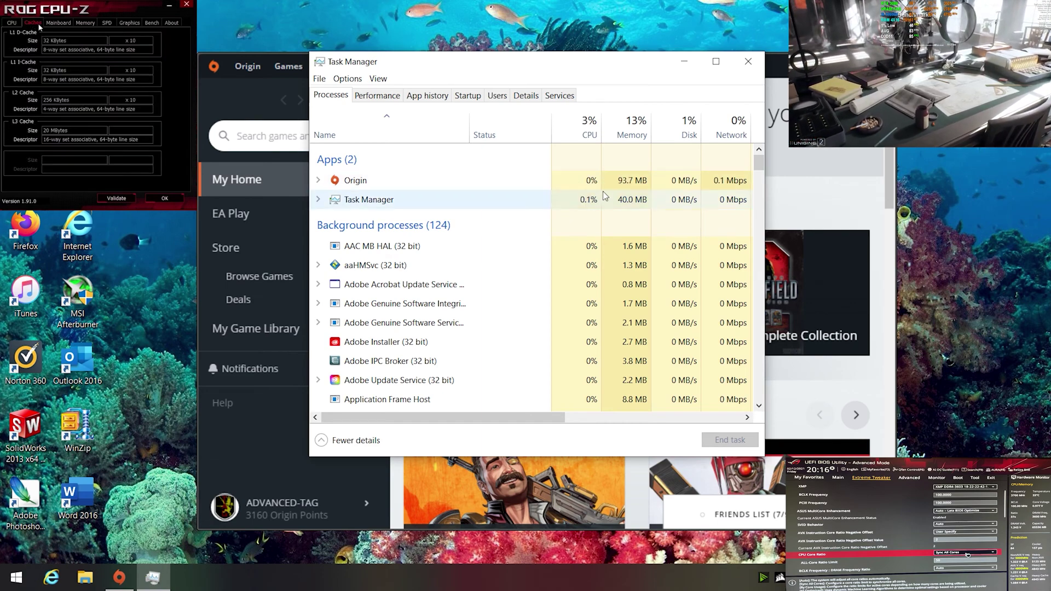
{"action": "left_click", "coordinate": [54, 23]}
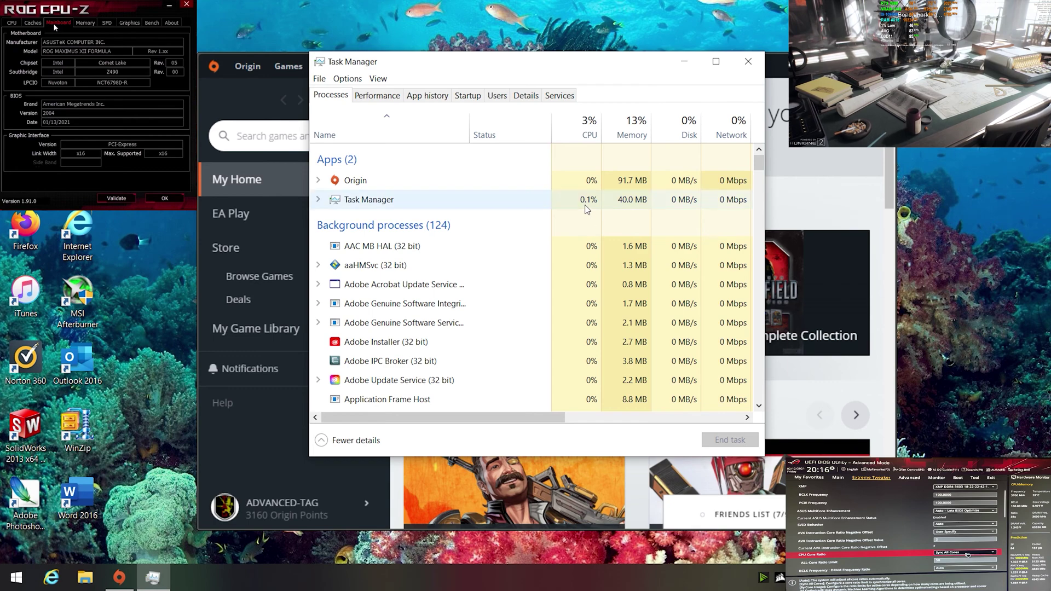
{"action": "left_click", "coordinate": [85, 23]}
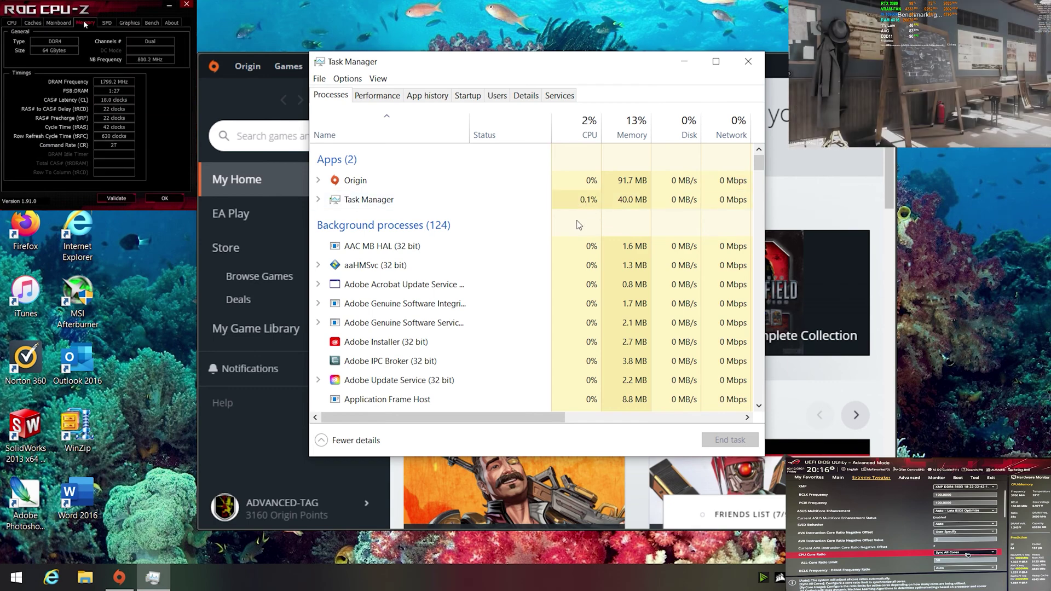
{"action": "left_click", "coordinate": [107, 23]}
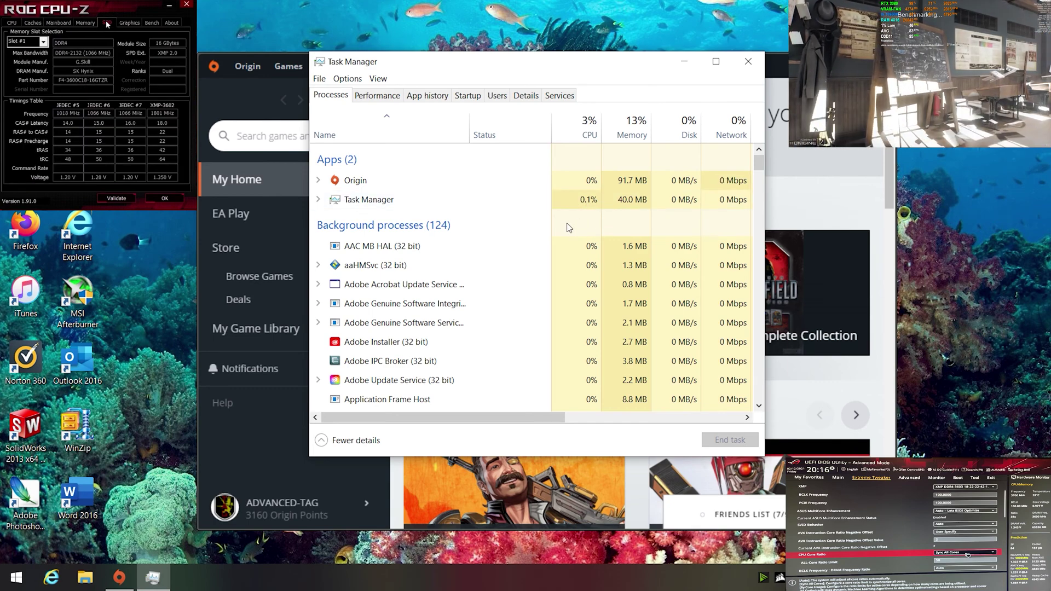
{"action": "left_click", "coordinate": [129, 24]}
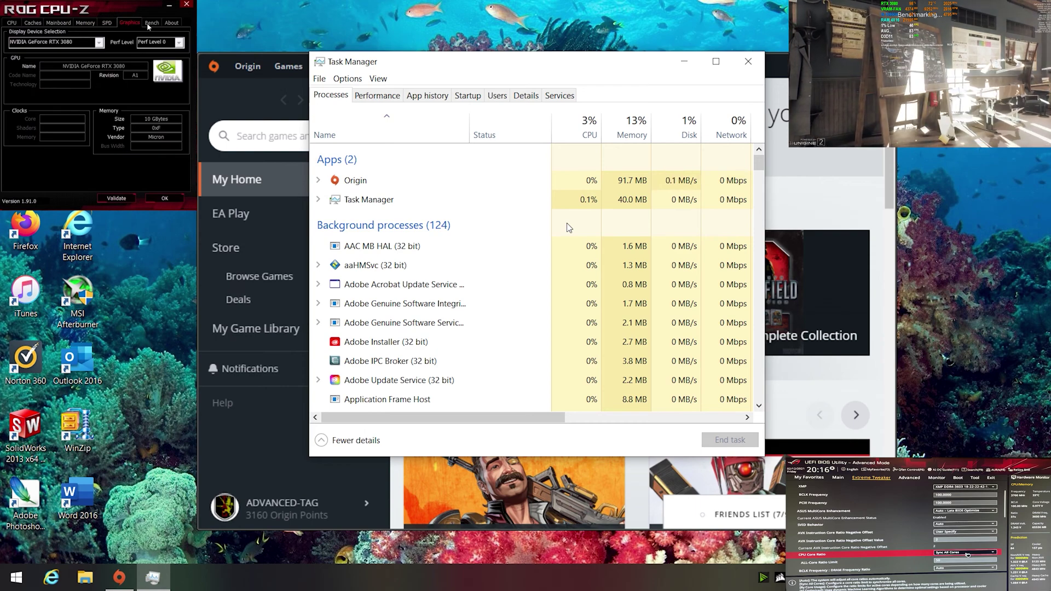
{"action": "left_click", "coordinate": [150, 24]}
{"action": "left_click", "coordinate": [171, 24]}
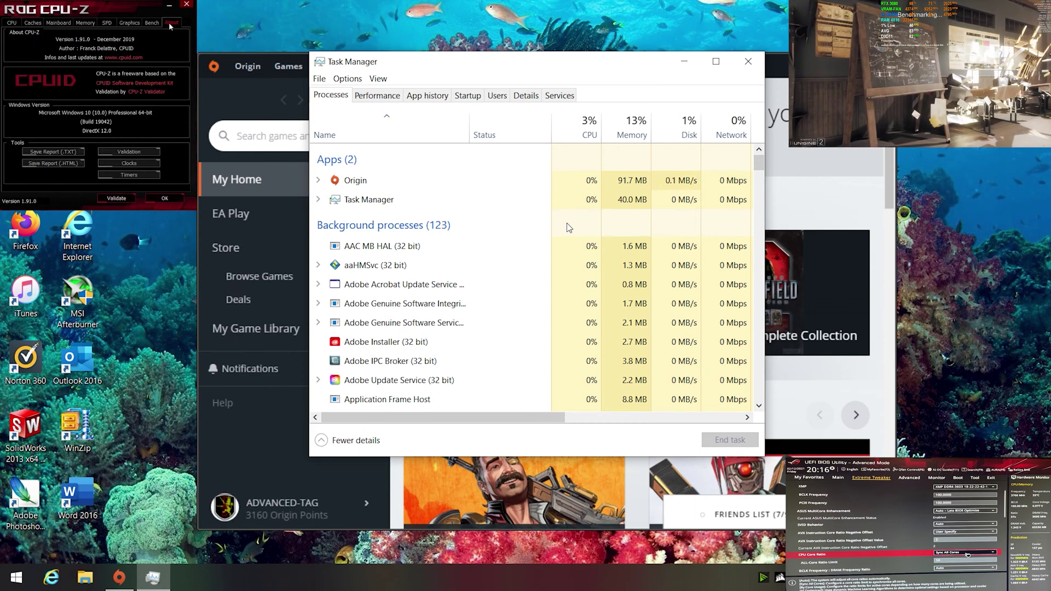
{"action": "left_click", "coordinate": [11, 23]}
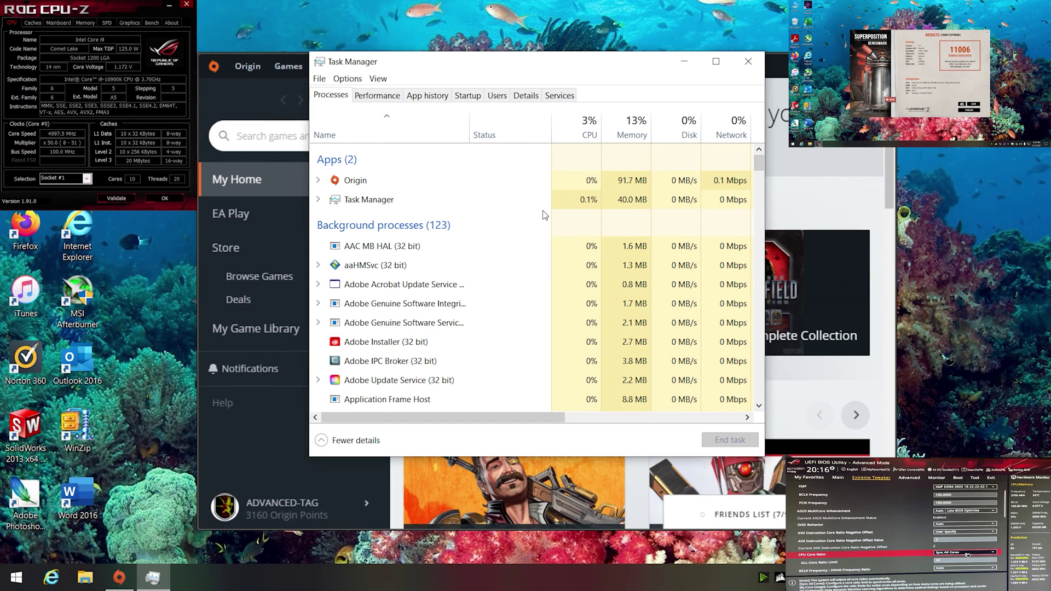
- Repeat the tour of the CPU-Z hardware pages, from caches through version information, and finish on the processor details
{"action": "left_click", "coordinate": [33, 23]}
{"action": "left_click", "coordinate": [56, 24]}
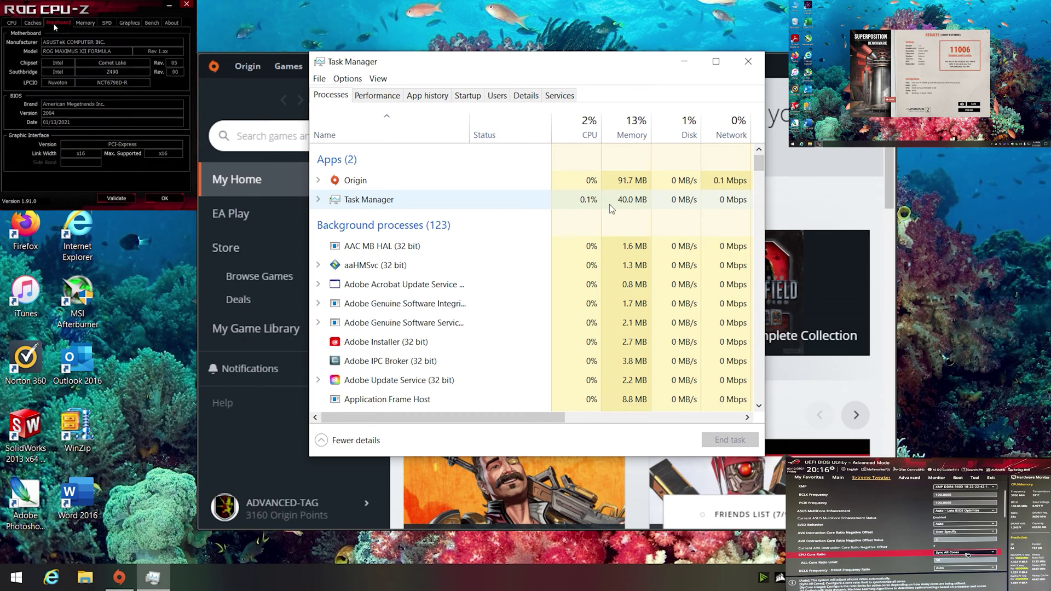
{"action": "left_click", "coordinate": [85, 23]}
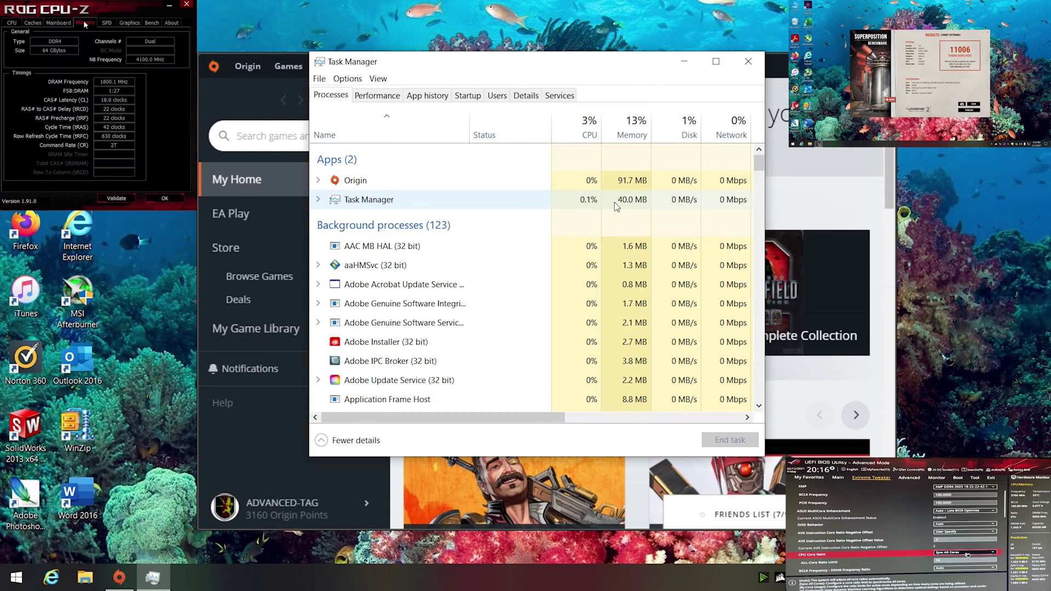
{"action": "left_click", "coordinate": [106, 23]}
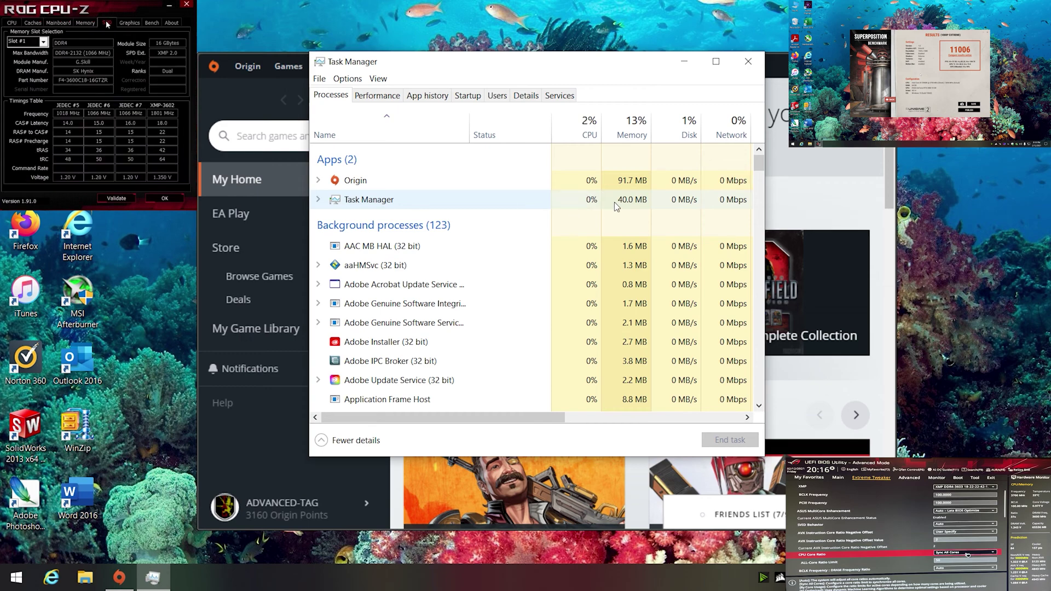
{"action": "left_click", "coordinate": [128, 24]}
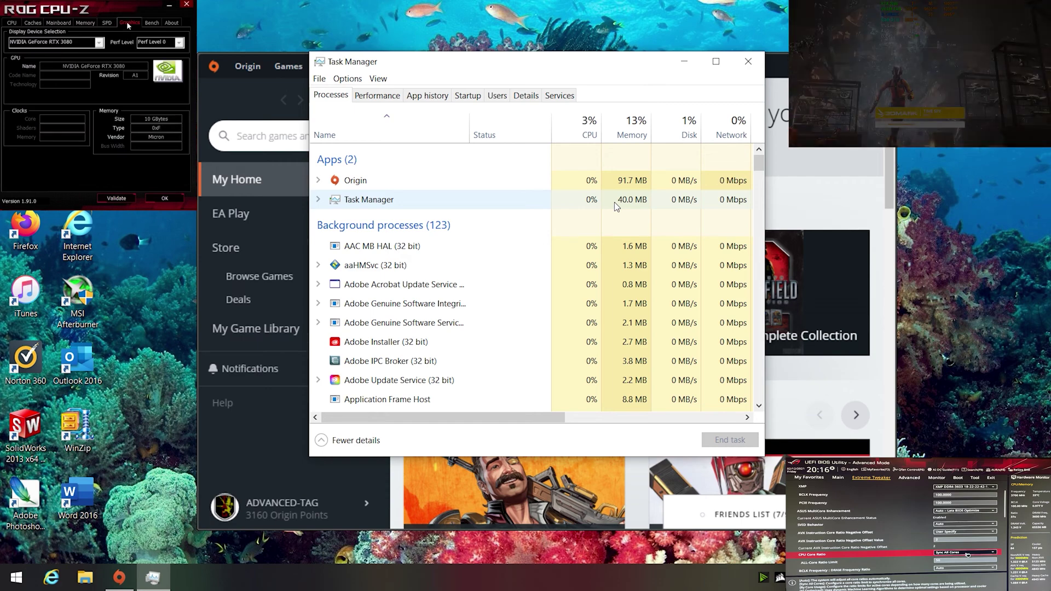
{"action": "left_click", "coordinate": [150, 23]}
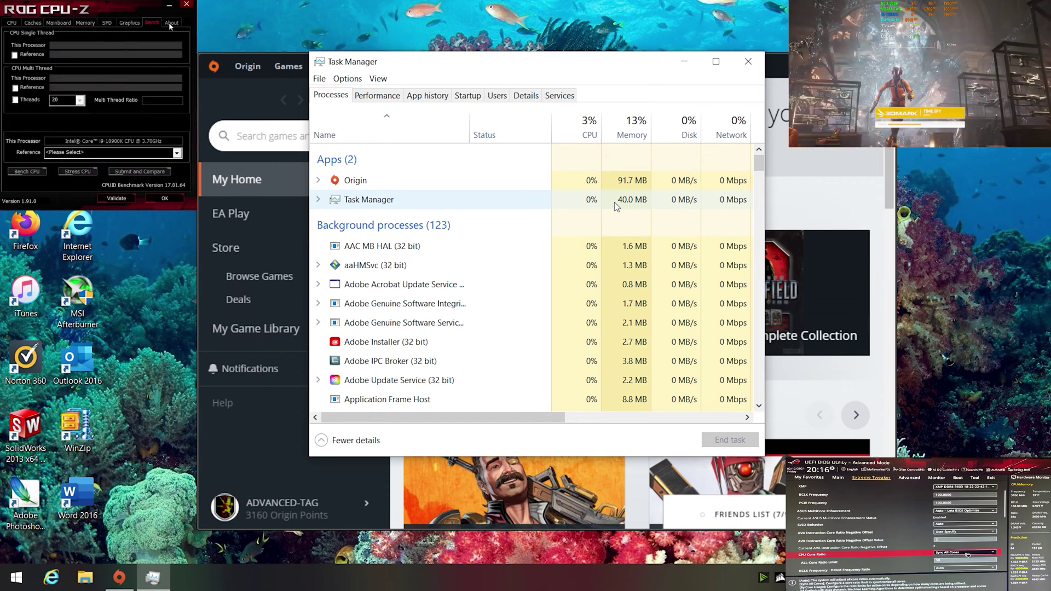
{"action": "left_click", "coordinate": [171, 23]}
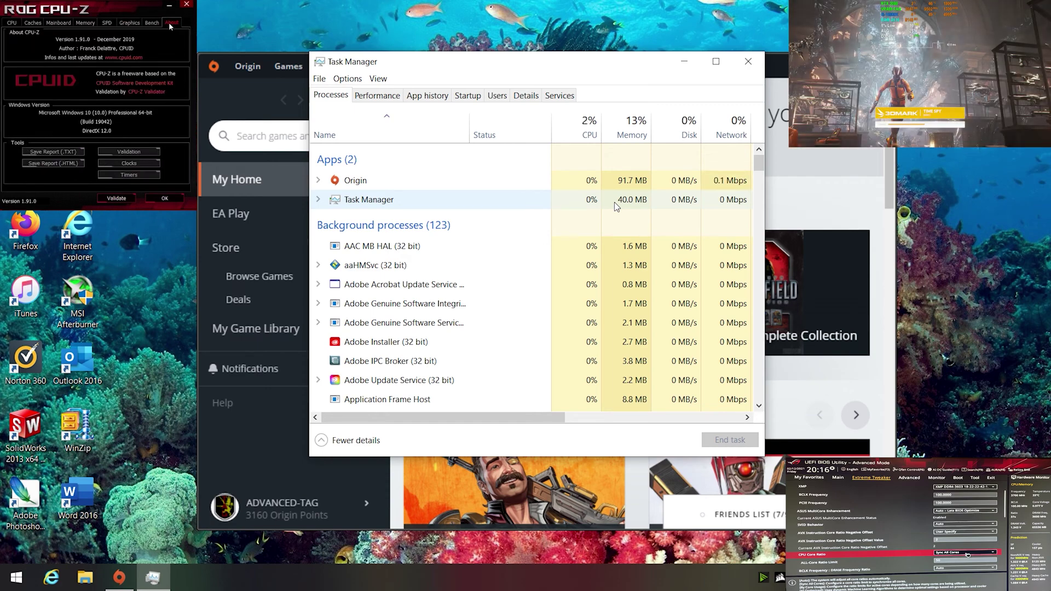
{"action": "left_click", "coordinate": [12, 23]}
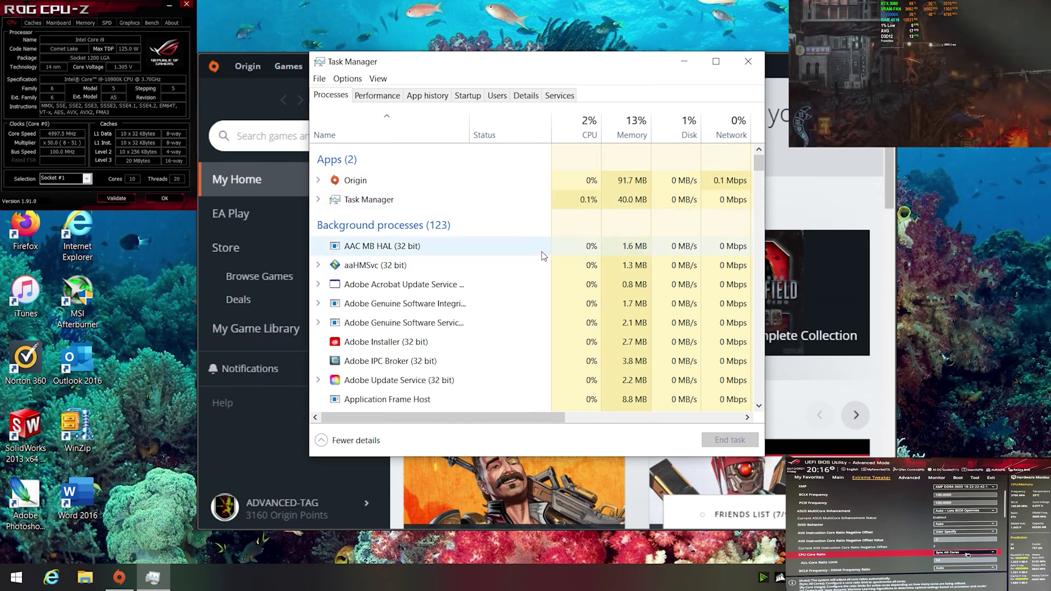
- Look through the background processes in Task Manager and show its CPU performance graph
{"action": "scroll", "coordinate": [538, 252], "scroll_direction": "down", "scroll_amount": 1}
{"action": "scroll", "coordinate": [537, 251], "scroll_direction": "up", "scroll_amount": 1}
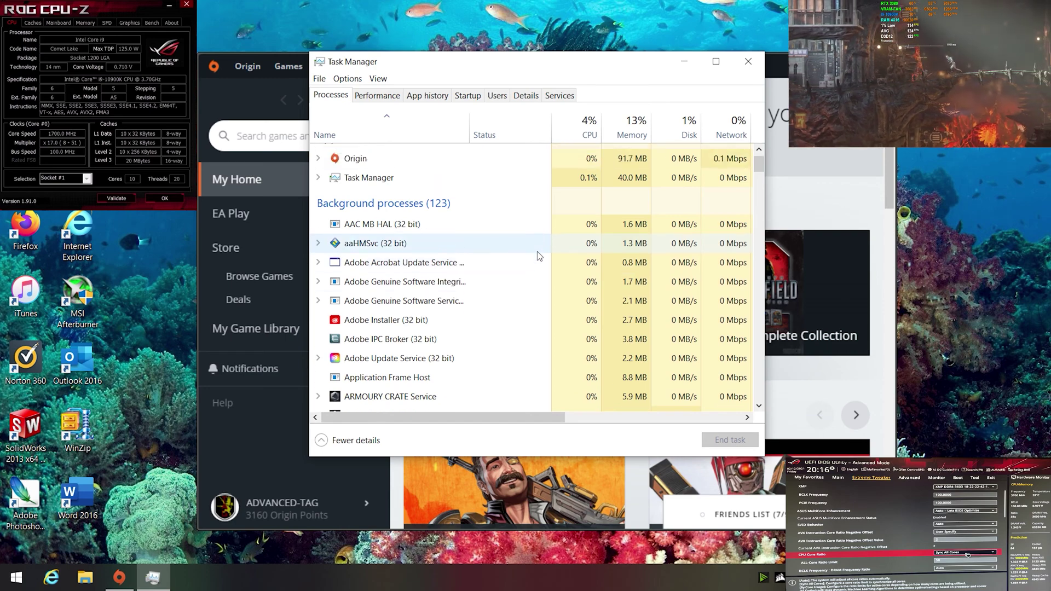
{"action": "scroll", "coordinate": [537, 252], "scroll_direction": "down", "scroll_amount": 3}
{"action": "scroll", "coordinate": [536, 251], "scroll_direction": "down", "scroll_amount": 4}
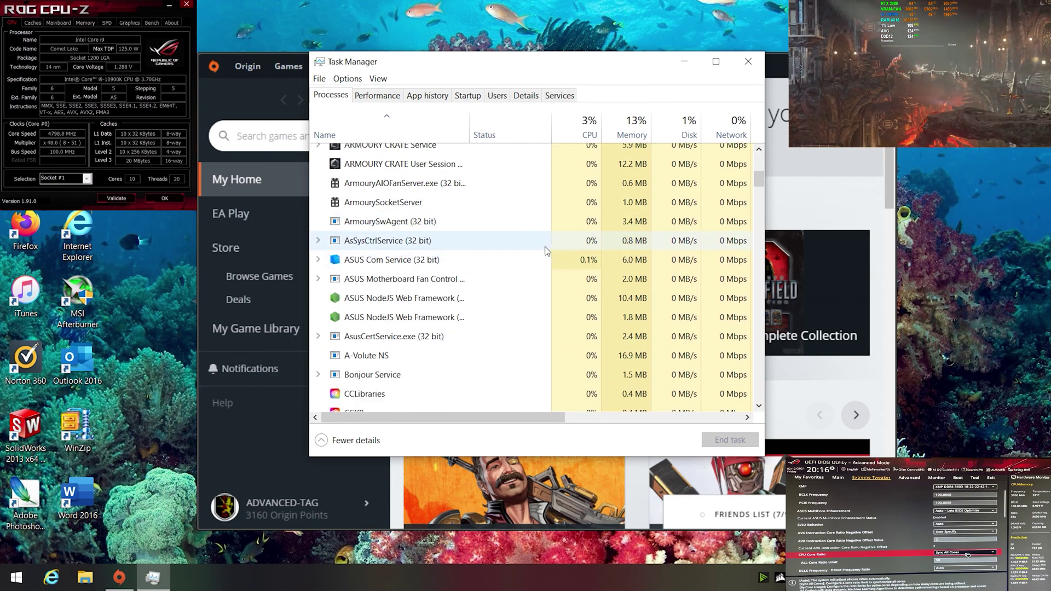
{"action": "scroll", "coordinate": [527, 246], "scroll_direction": "up", "scroll_amount": 1}
{"action": "scroll", "coordinate": [528, 247], "scroll_direction": "up", "scroll_amount": 4}
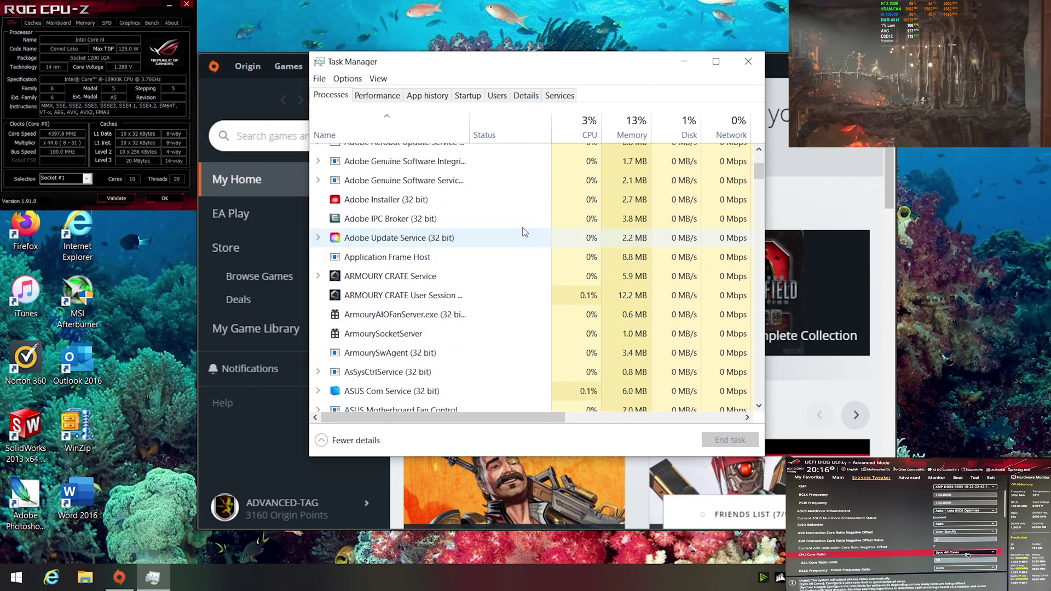
{"action": "scroll", "coordinate": [523, 222], "scroll_direction": "up", "scroll_amount": 1}
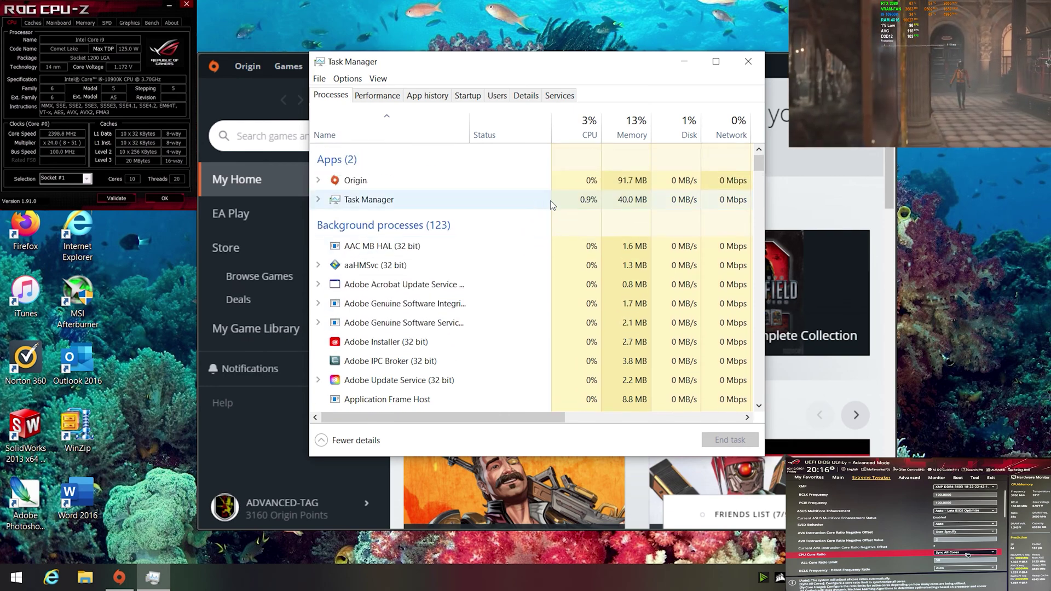
{"action": "left_click", "coordinate": [390, 98]}
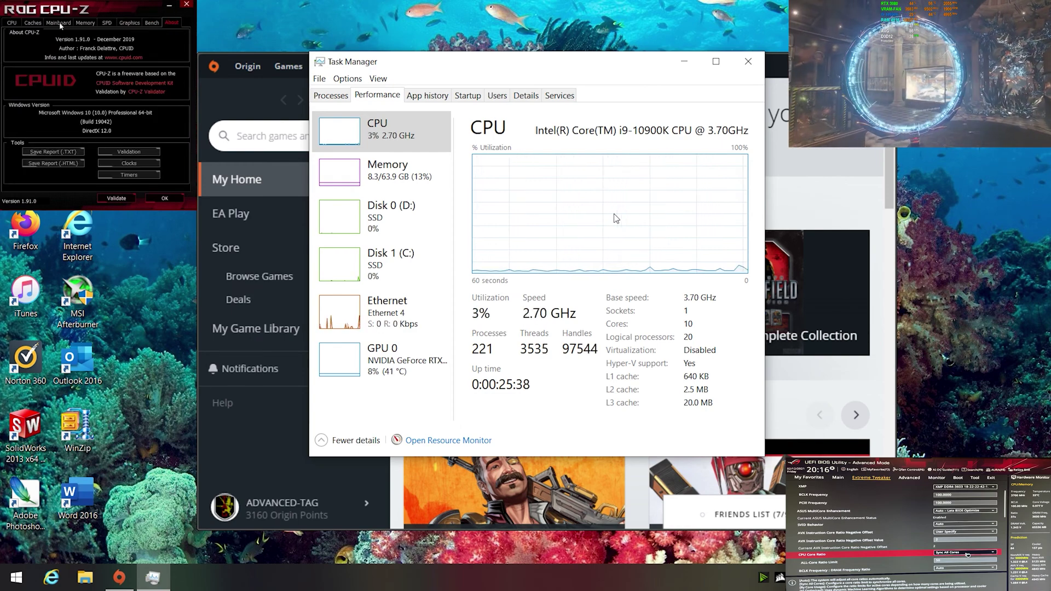
- Review all CPU-Z pages beginning with the processor details, and revisit the processor, cache and mainboard information
{"action": "left_click", "coordinate": [11, 22]}
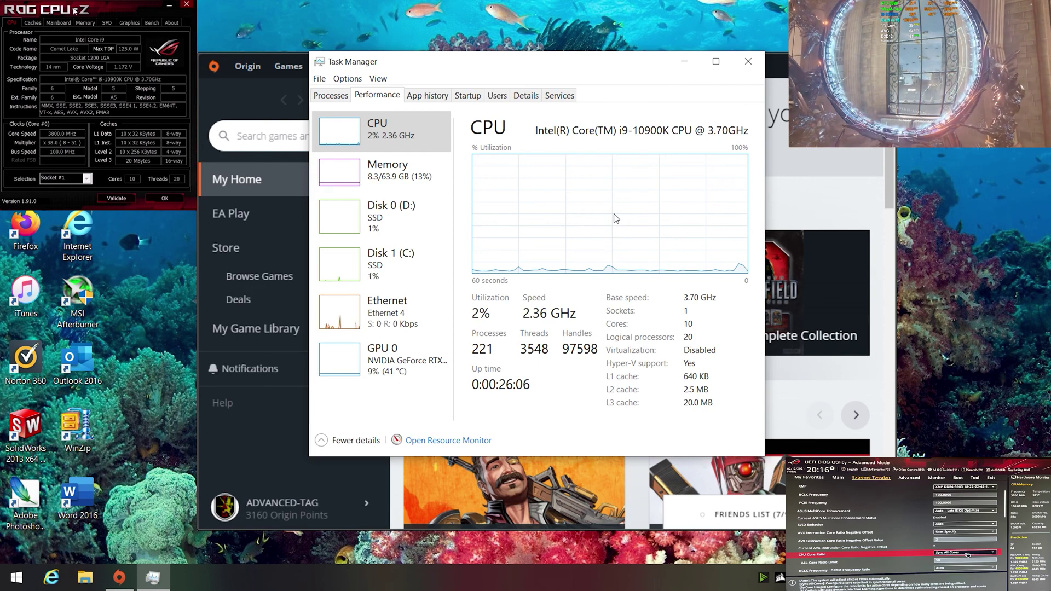
{"action": "left_click", "coordinate": [34, 24]}
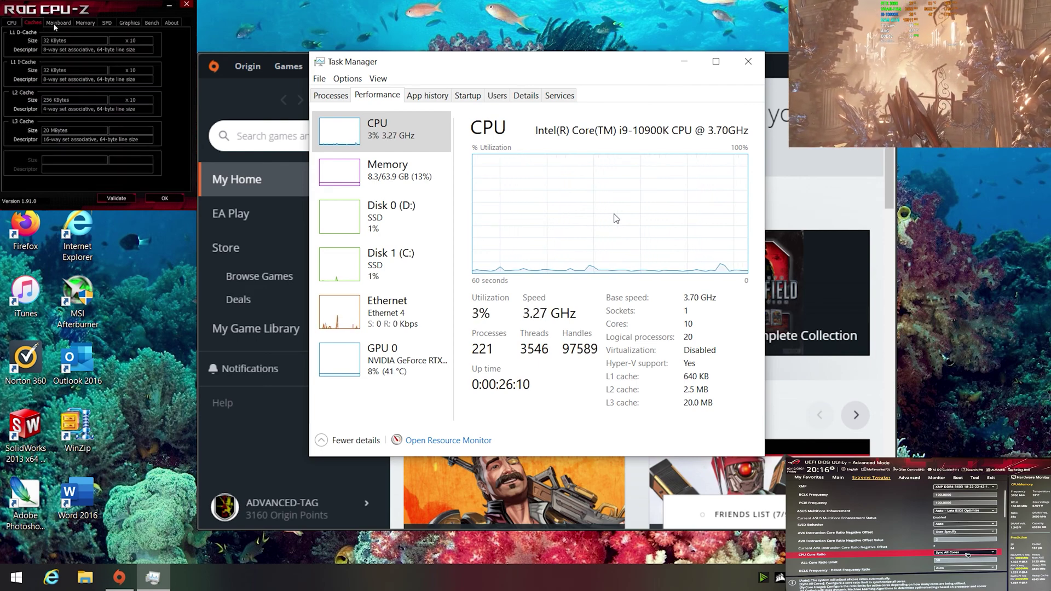
{"action": "left_click", "coordinate": [56, 24]}
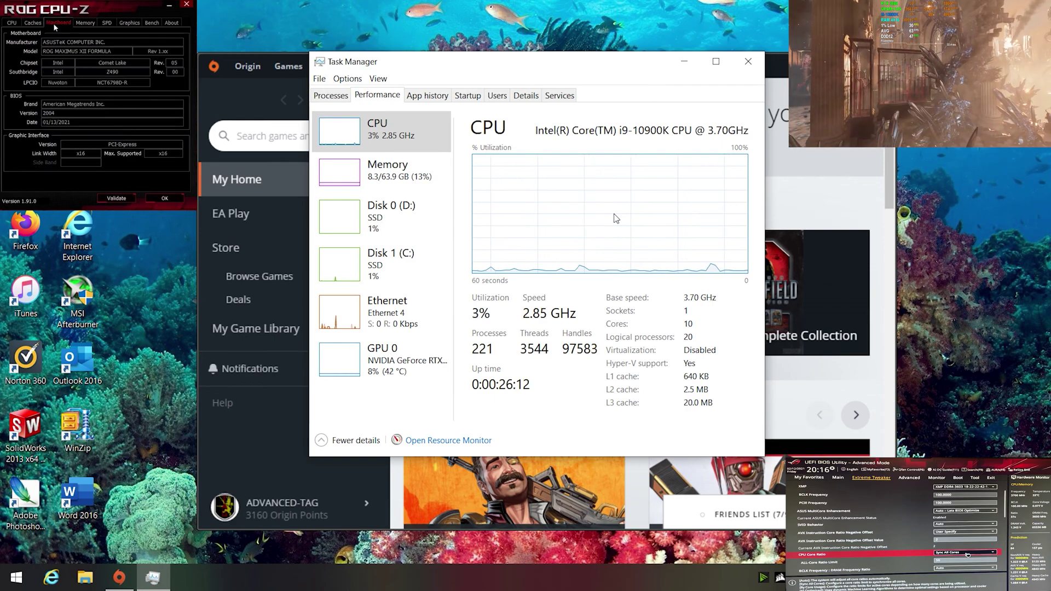
{"action": "left_click", "coordinate": [85, 23]}
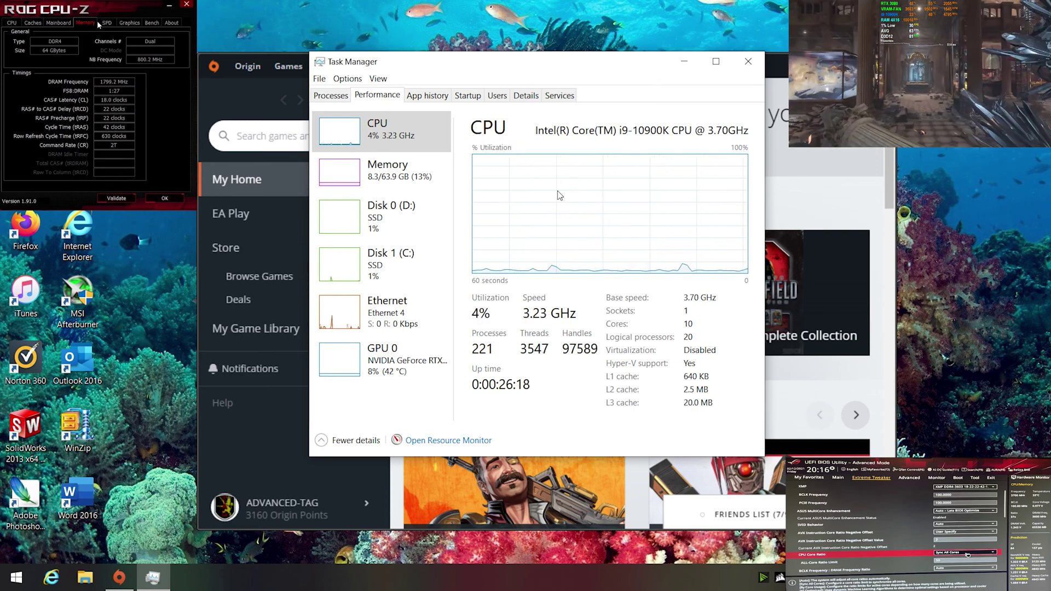
{"action": "left_click", "coordinate": [107, 24]}
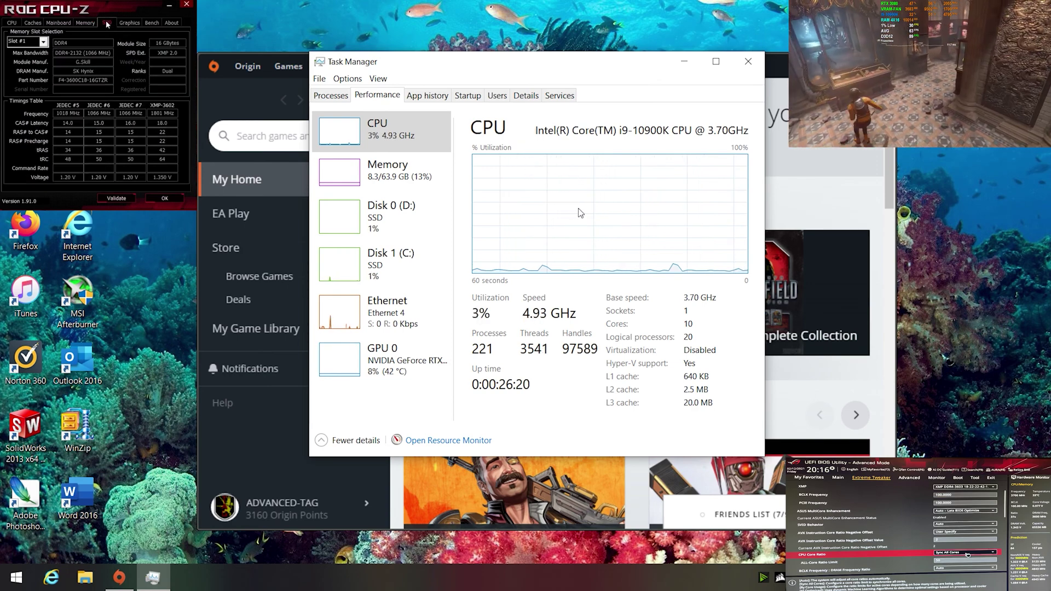
{"action": "left_click", "coordinate": [129, 24]}
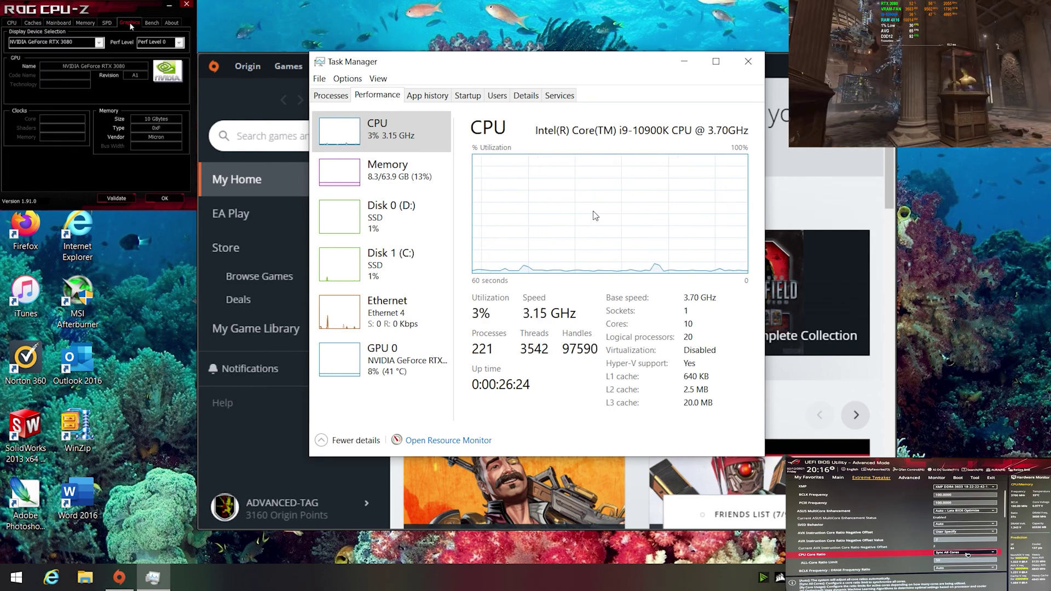
{"action": "left_click", "coordinate": [151, 24]}
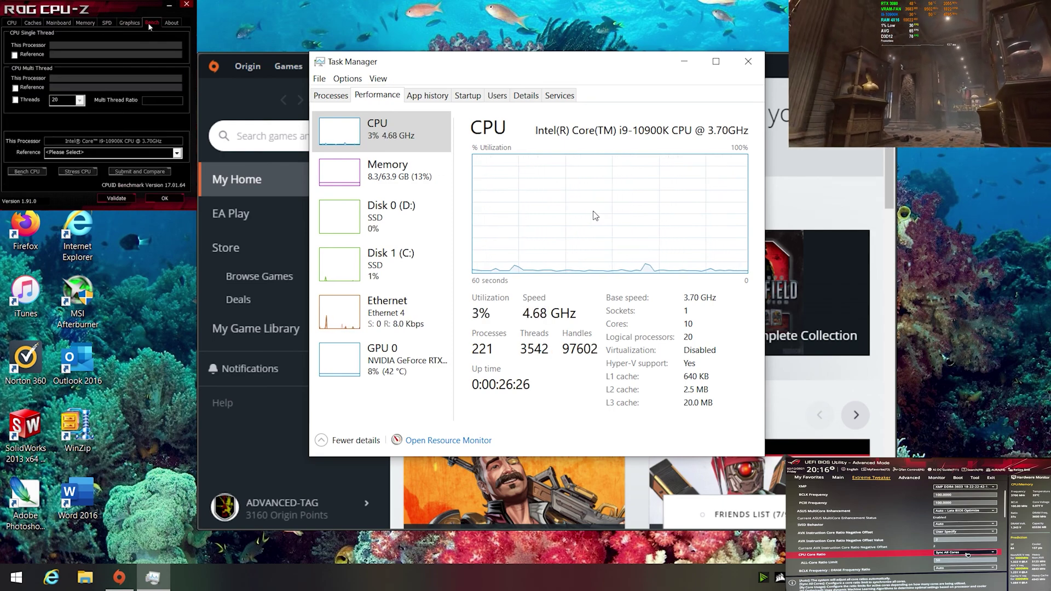
{"action": "left_click", "coordinate": [171, 24]}
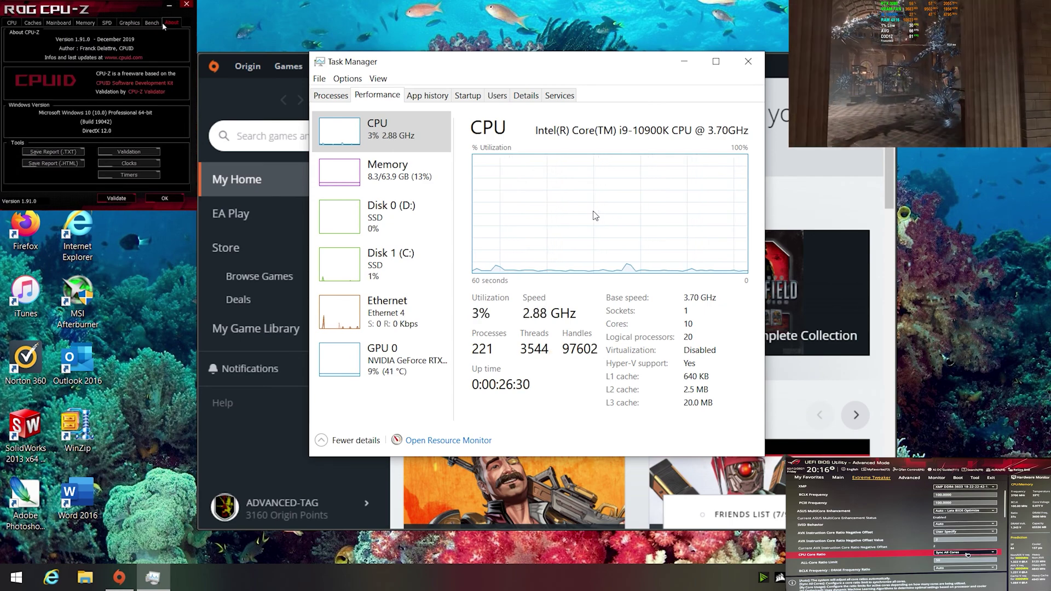
{"action": "left_click", "coordinate": [13, 23]}
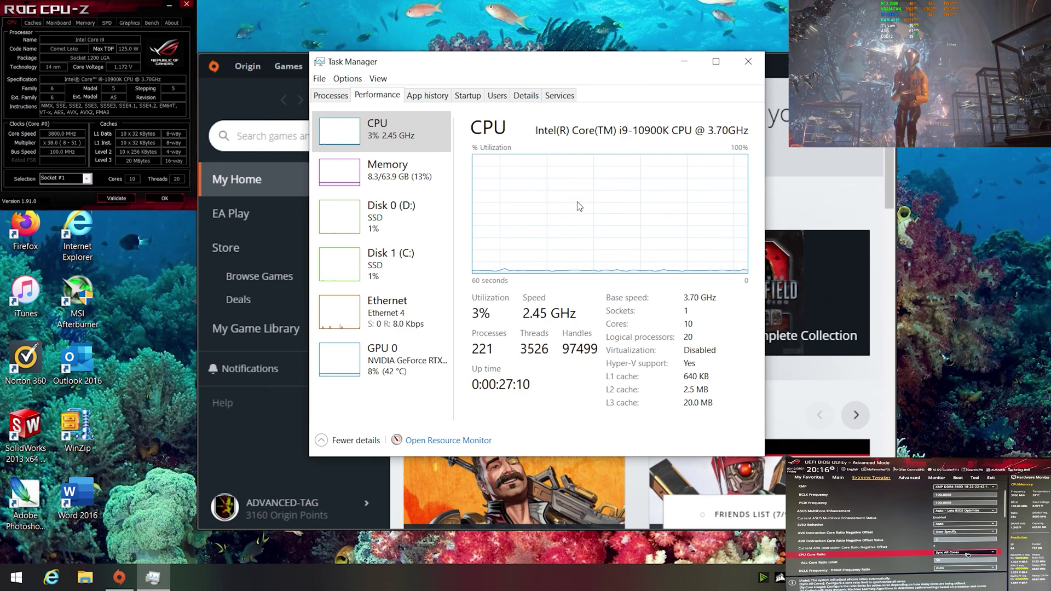
{"action": "left_click", "coordinate": [33, 23]}
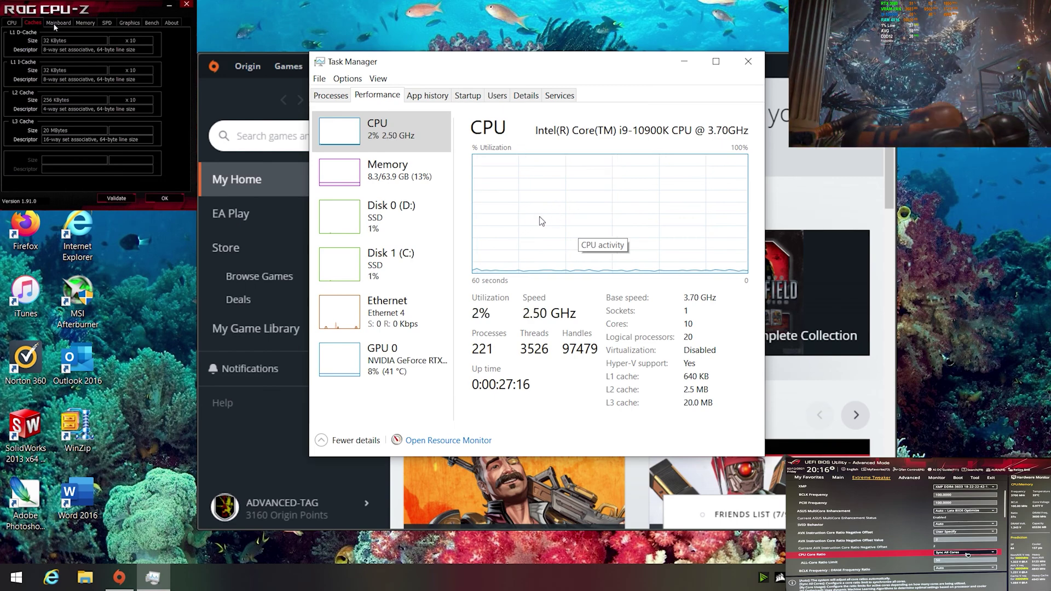
{"action": "left_click", "coordinate": [57, 23]}
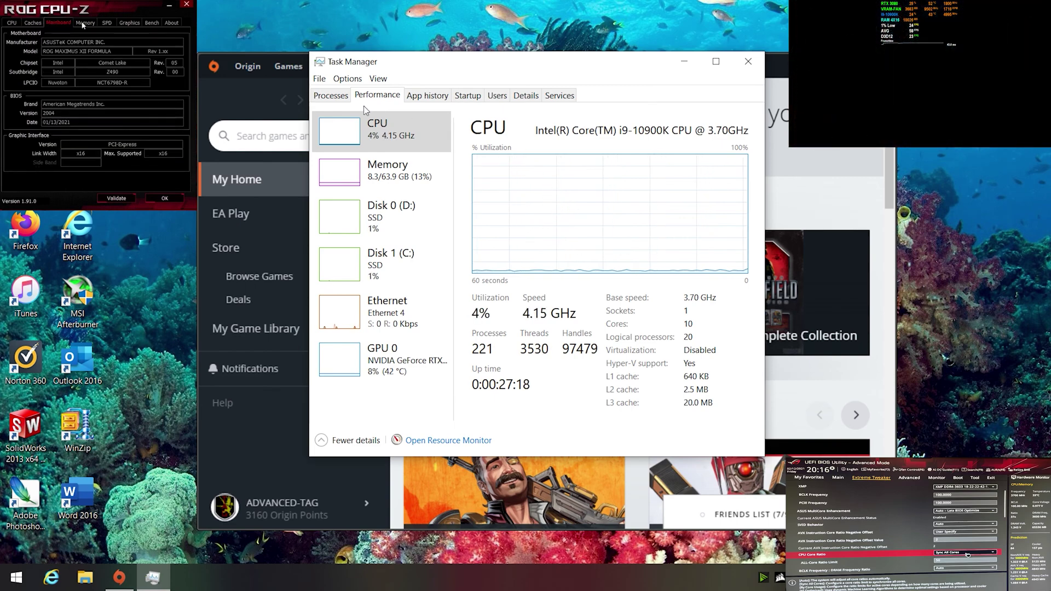
- Check the app history and startup programs in Task Manager, return to the running processes, and close Task Manager
{"action": "left_click", "coordinate": [427, 96]}
{"action": "left_click", "coordinate": [85, 23]}
{"action": "left_click", "coordinate": [468, 95]}
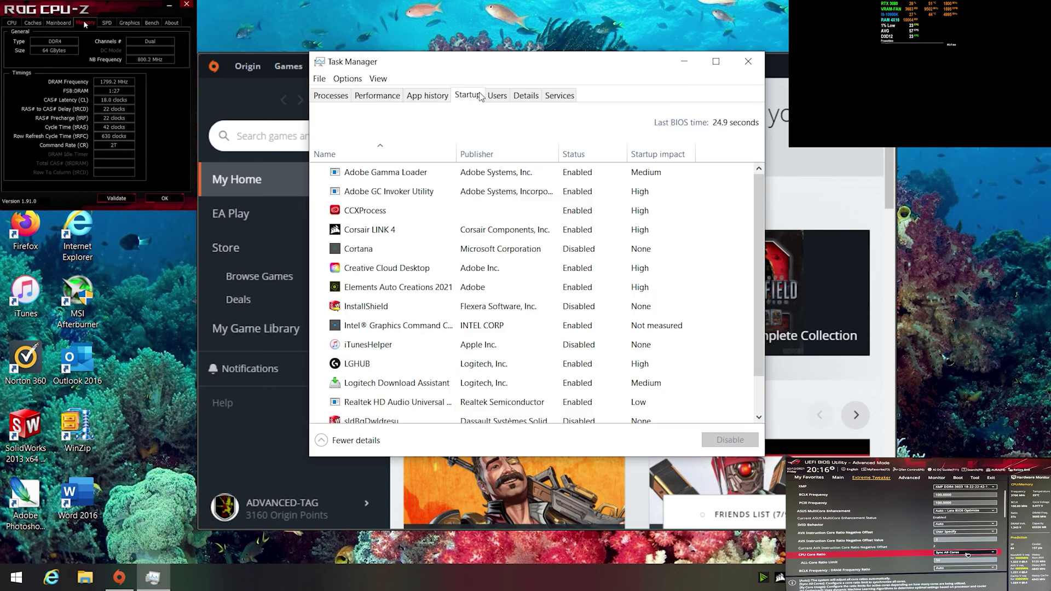
{"action": "left_click", "coordinate": [107, 23]}
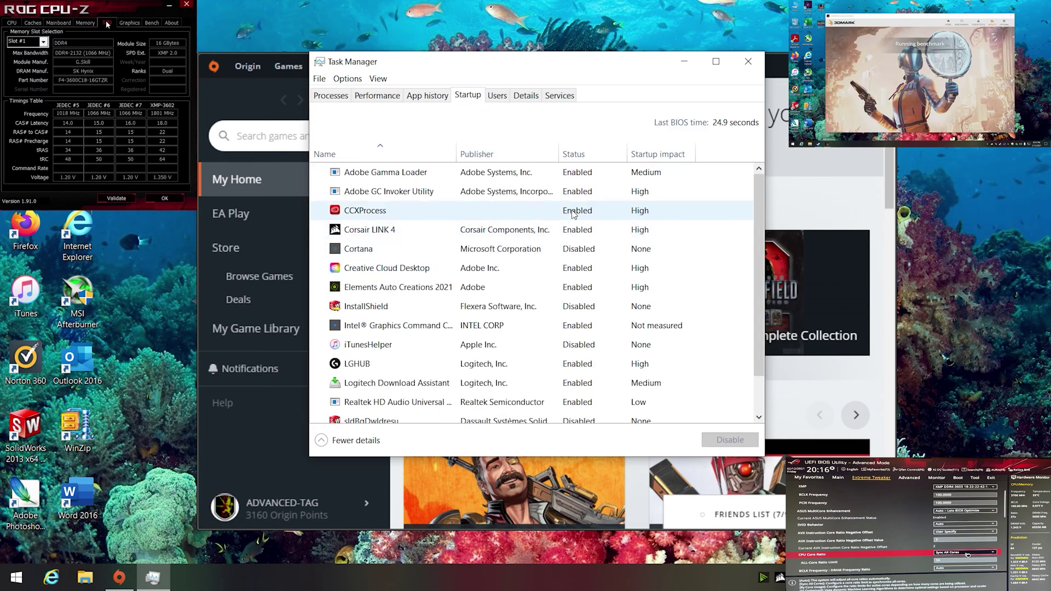
{"action": "left_click", "coordinate": [334, 95]}
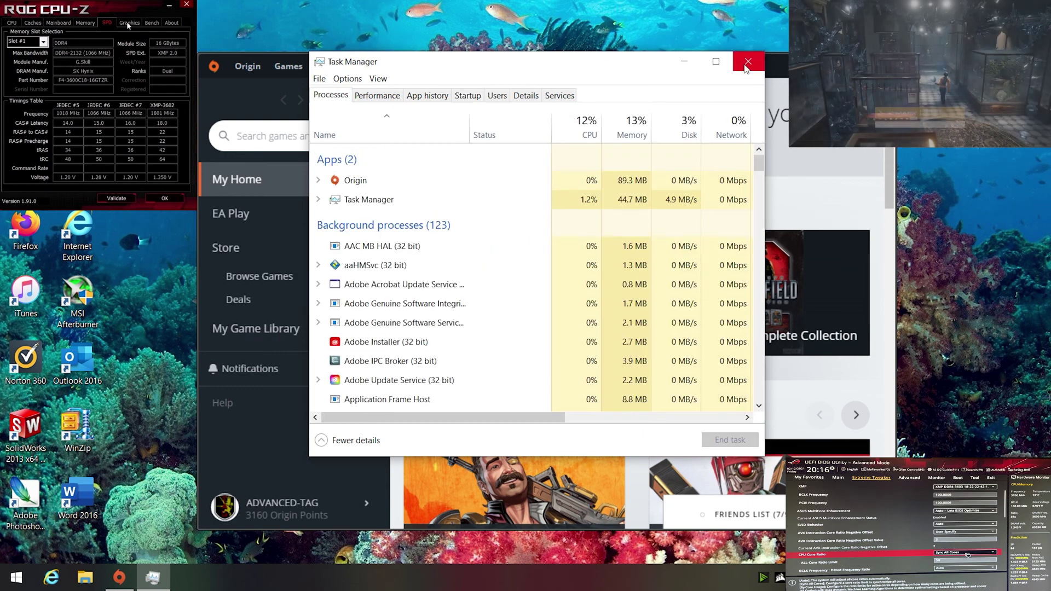
{"action": "left_click", "coordinate": [747, 61]}
- Review the CPU-Z graphics, benchmark and version pages, and repeat the tour from processor details through caches, mainboard, memory and SPD to graphics
{"action": "left_click", "coordinate": [127, 21]}
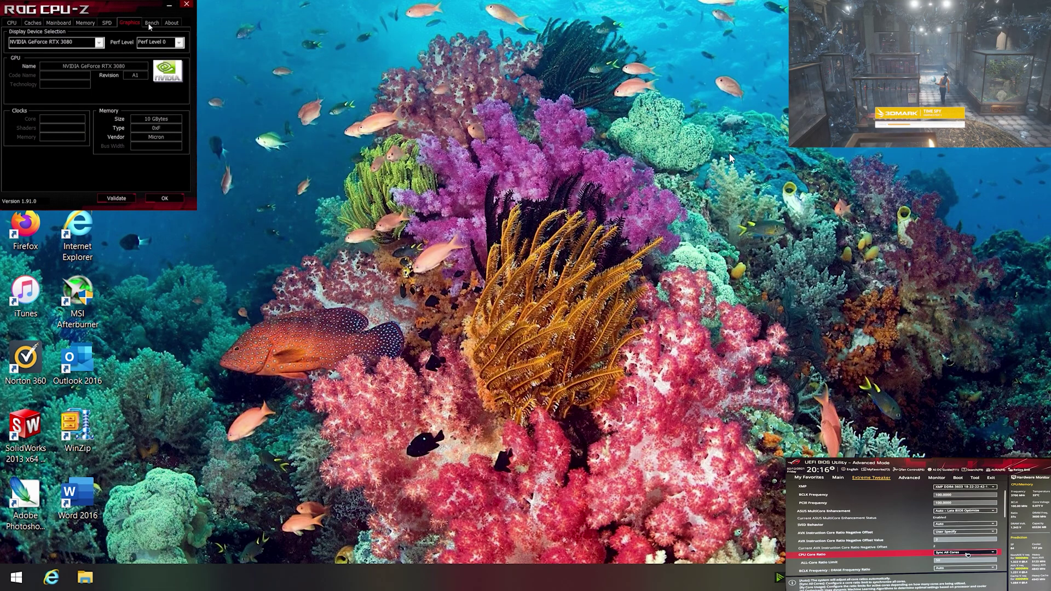
{"action": "left_click", "coordinate": [149, 23]}
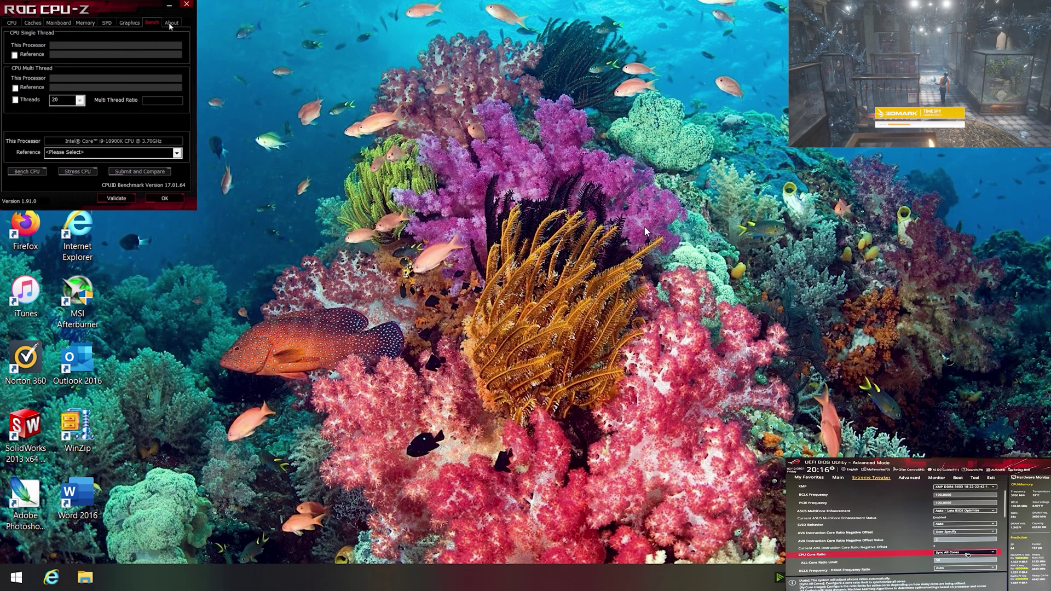
{"action": "left_click", "coordinate": [170, 23]}
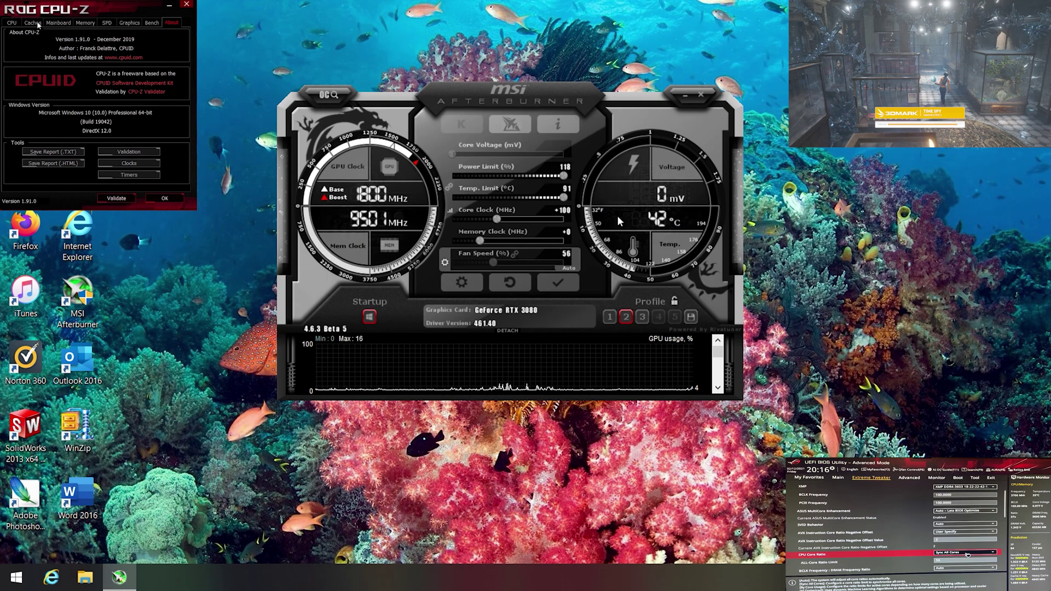
{"action": "left_click", "coordinate": [15, 24]}
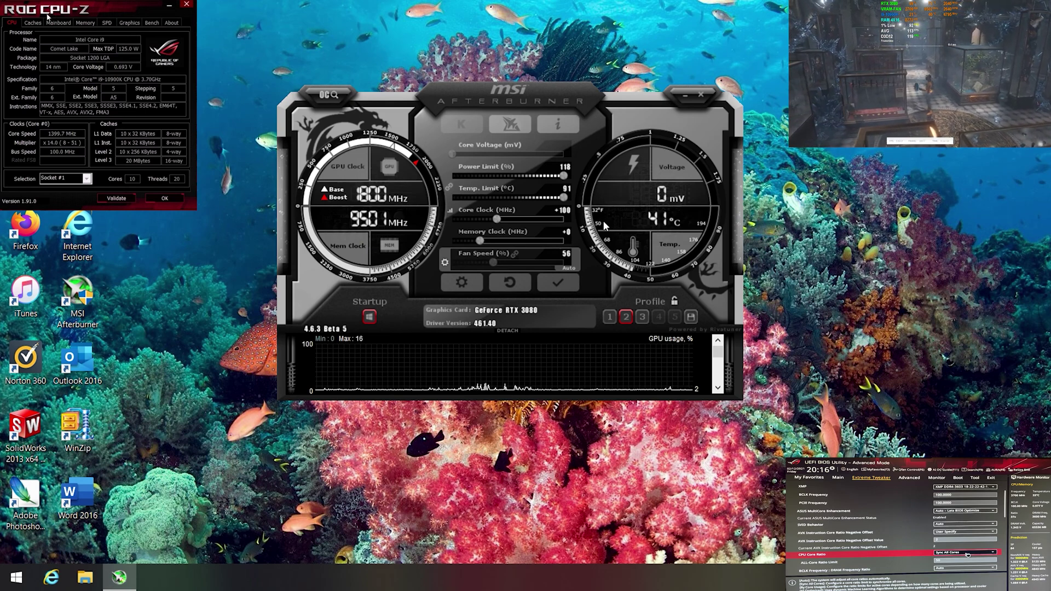
{"action": "left_click", "coordinate": [32, 24]}
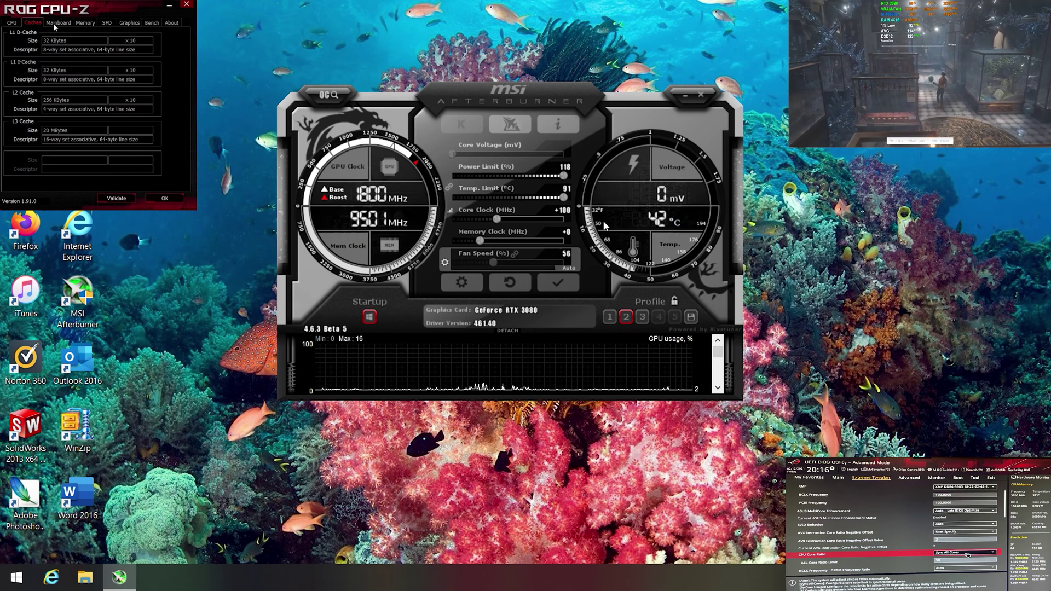
{"action": "left_click", "coordinate": [57, 23]}
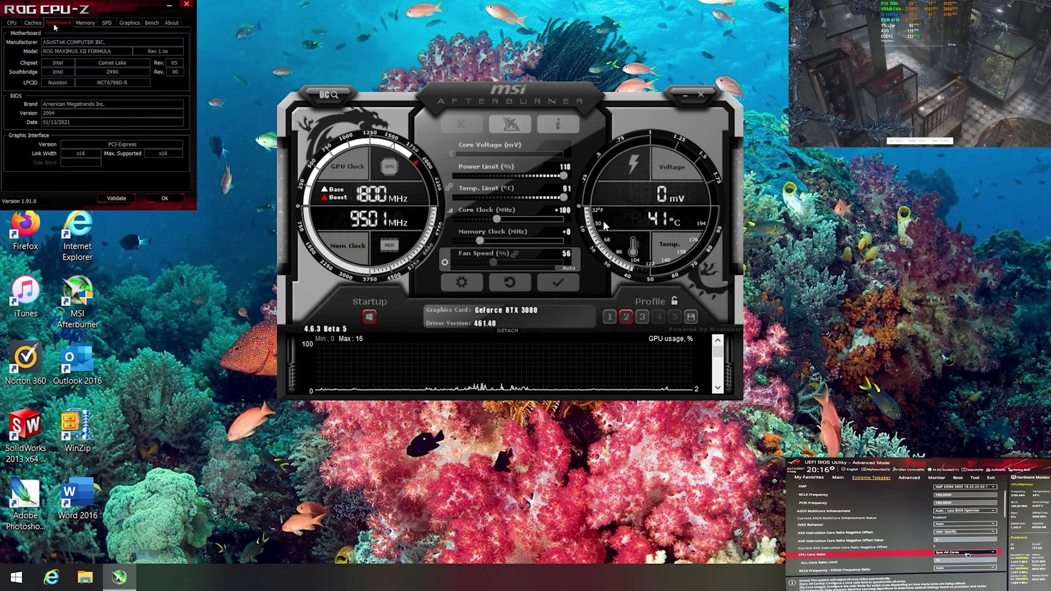
{"action": "left_click", "coordinate": [85, 23]}
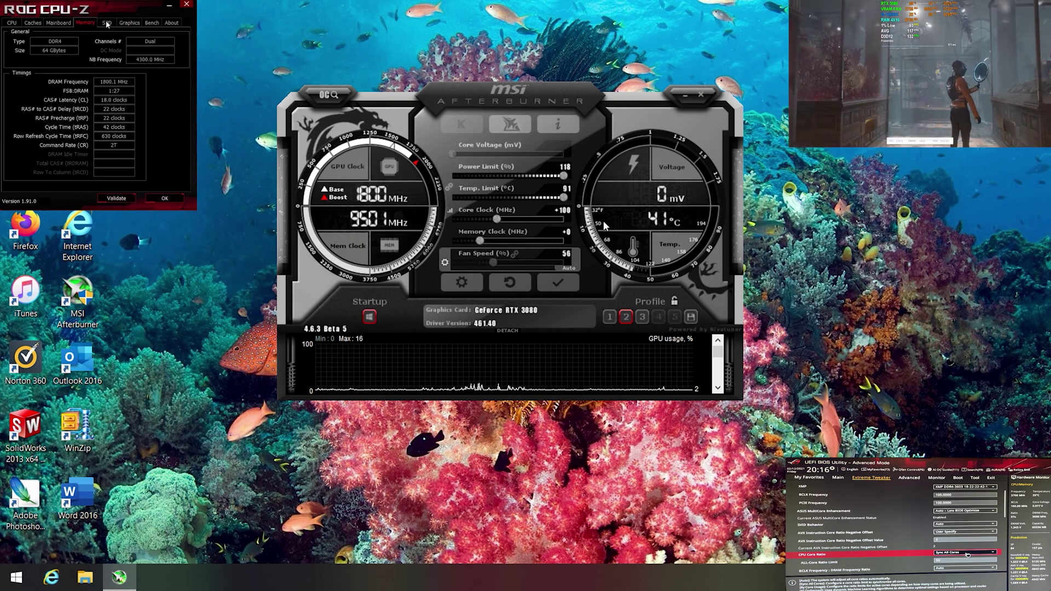
{"action": "left_click", "coordinate": [107, 23]}
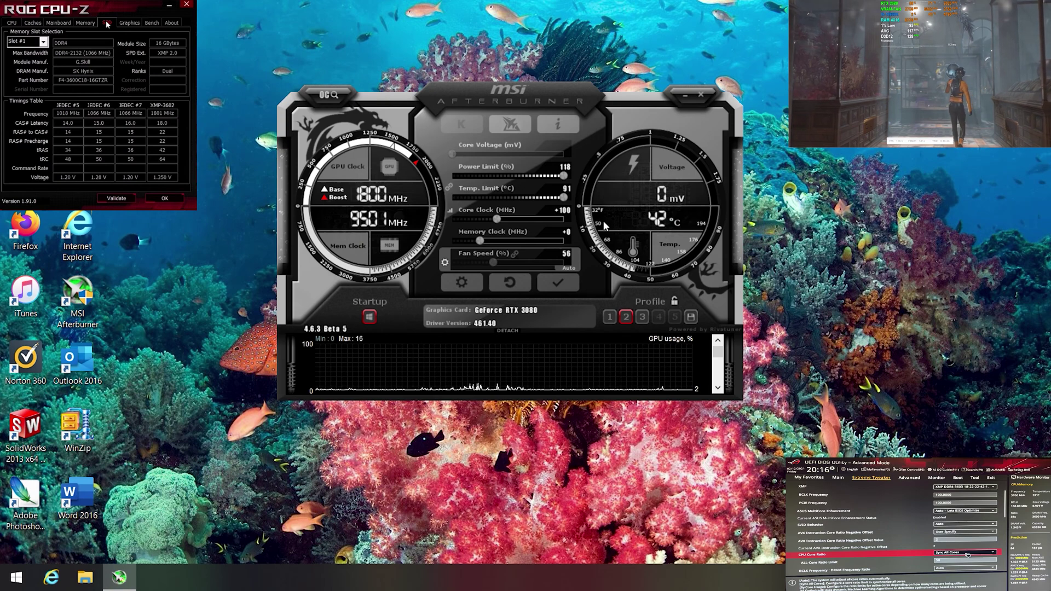
{"action": "left_click", "coordinate": [127, 22]}
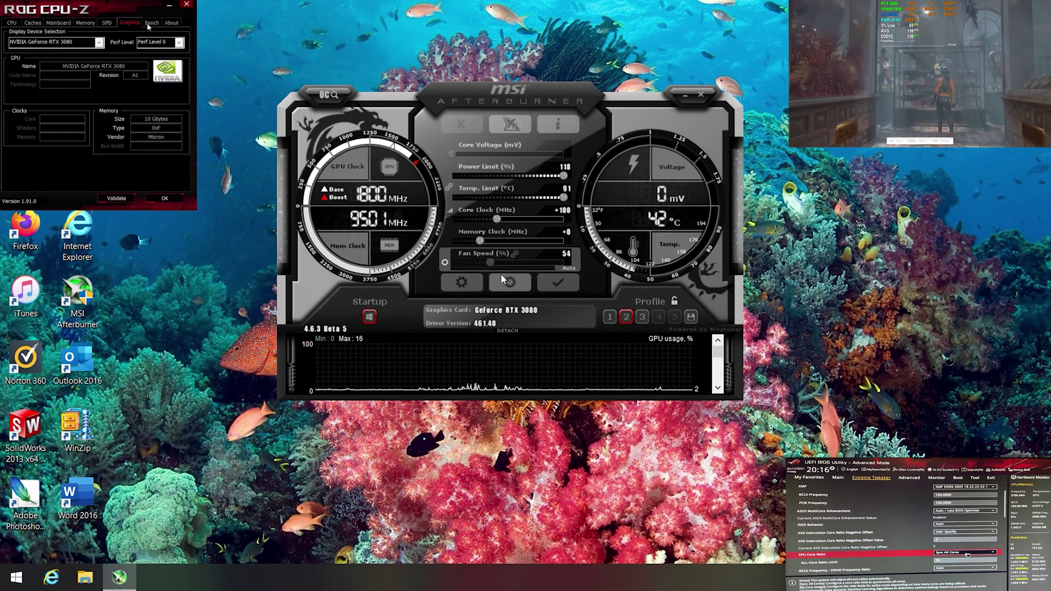
- Examine the custom fan speed curve in the MSI Afterburner properties, check the remaining CPU-Z pages, and dismiss the properties without changes
{"action": "left_click", "coordinate": [468, 282]}
{"action": "left_click", "coordinate": [151, 22]}
{"action": "left_click", "coordinate": [335, 70]}
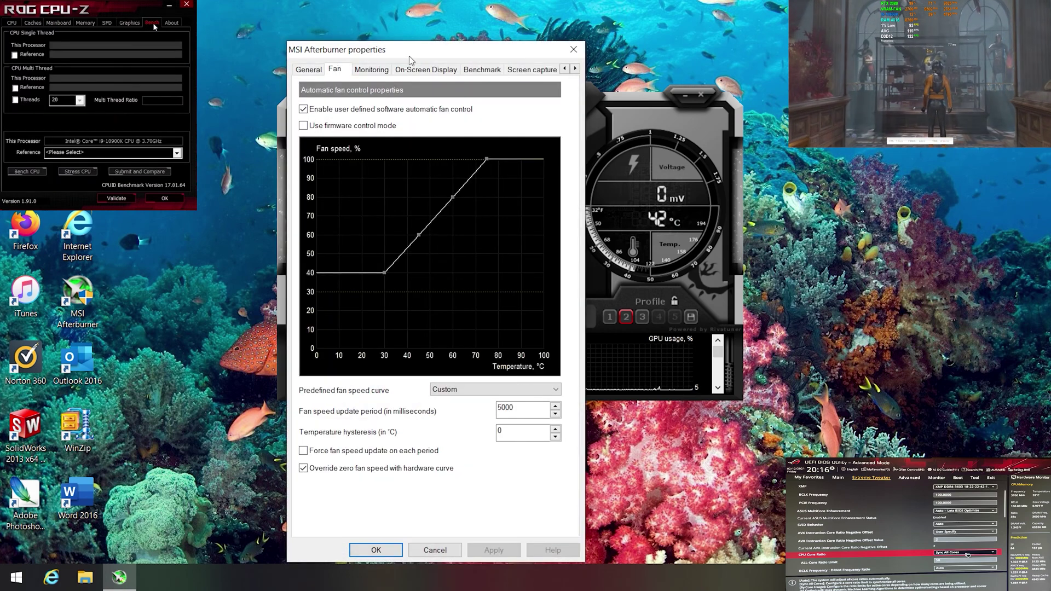
{"action": "left_click", "coordinate": [172, 23]}
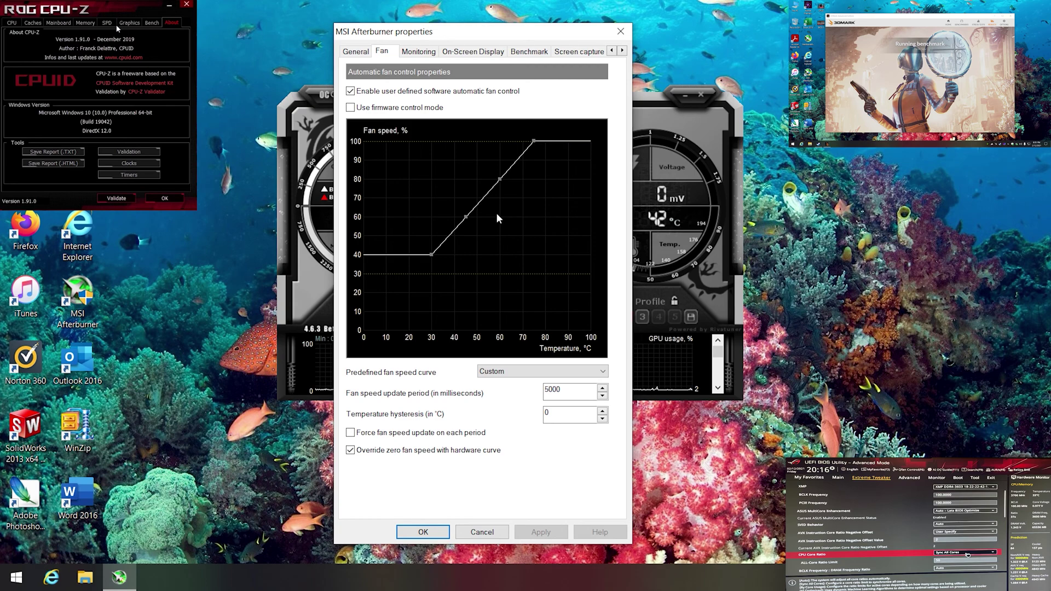
{"action": "left_click", "coordinate": [12, 23]}
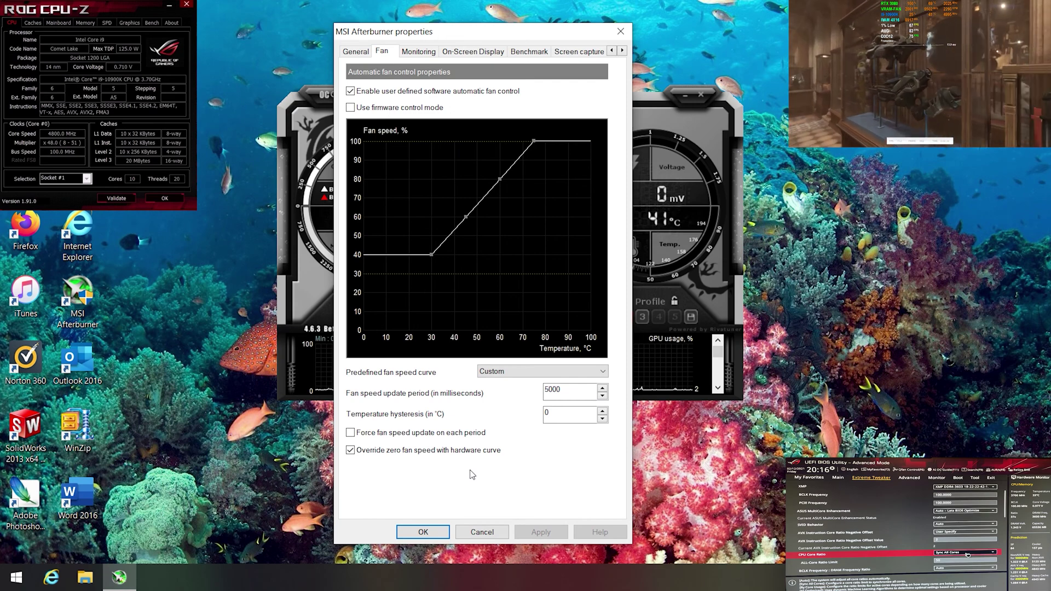
{"action": "left_click", "coordinate": [475, 533]}
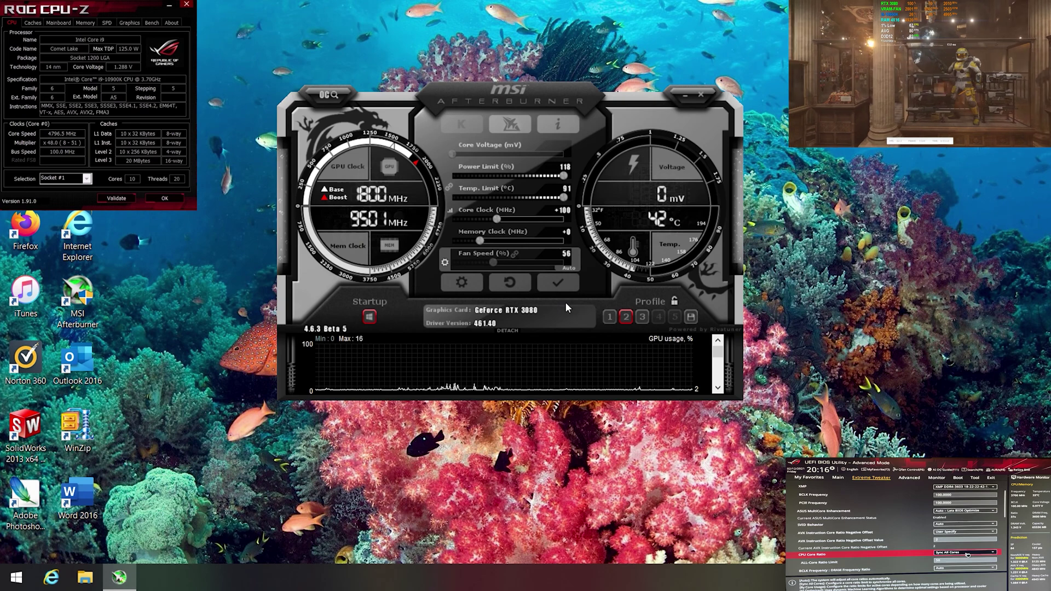
- Load profile 1 in MSI Afterburner and switch back to the overclocked profile 2, checking the CPU-Z cache details in between
{"action": "left_click", "coordinate": [610, 317]}
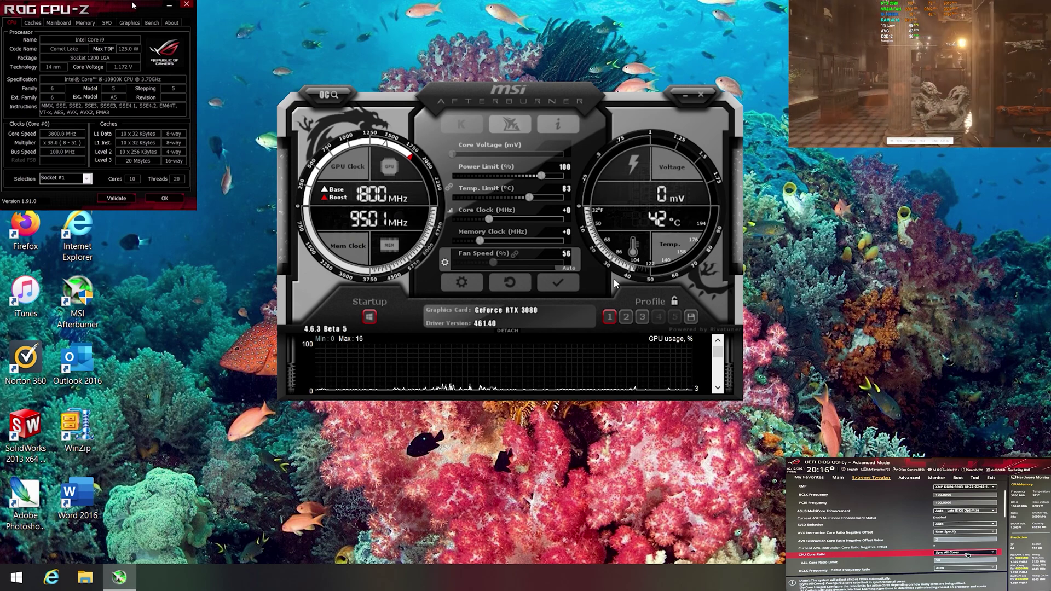
{"action": "left_click", "coordinate": [33, 23]}
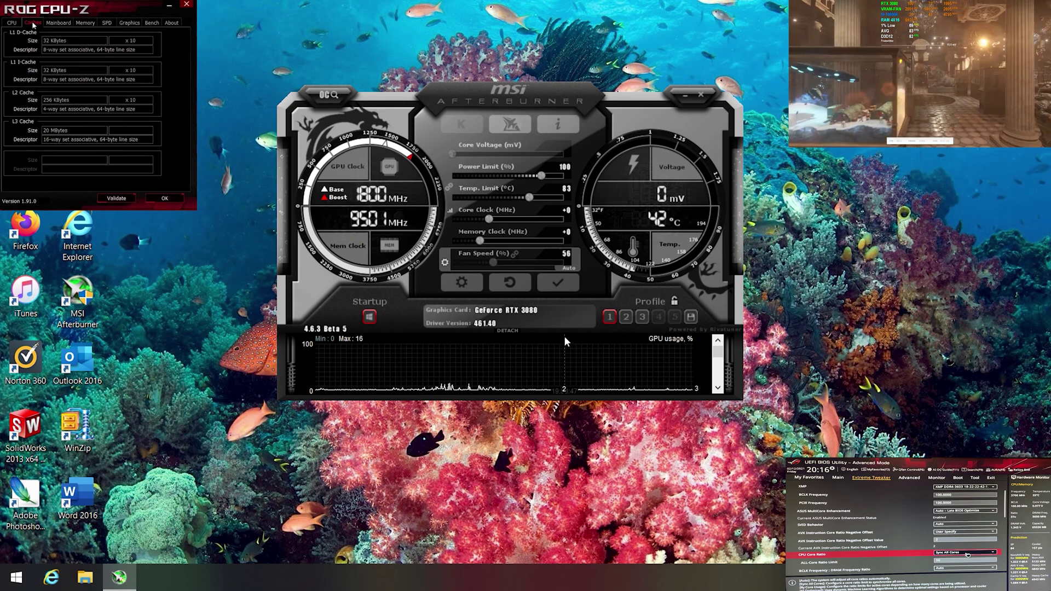
{"action": "left_click", "coordinate": [626, 317]}
- Review the CPU-Z pages from mainboard through version information, inspect the GPU usage graph in MSI Afterburner, and return to the processor details
{"action": "left_click", "coordinate": [54, 25]}
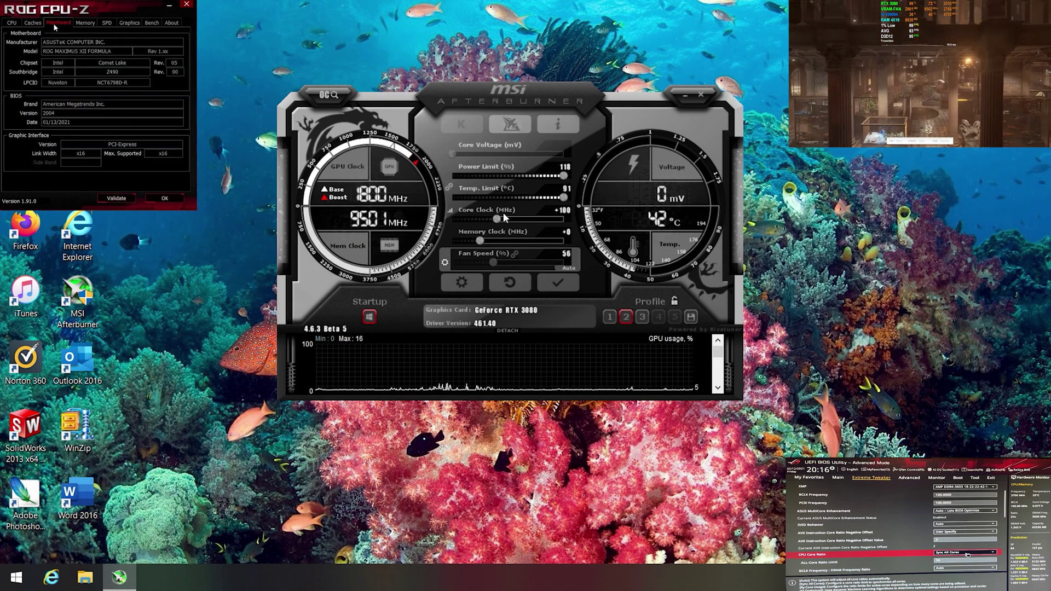
{"action": "left_click", "coordinate": [85, 23]}
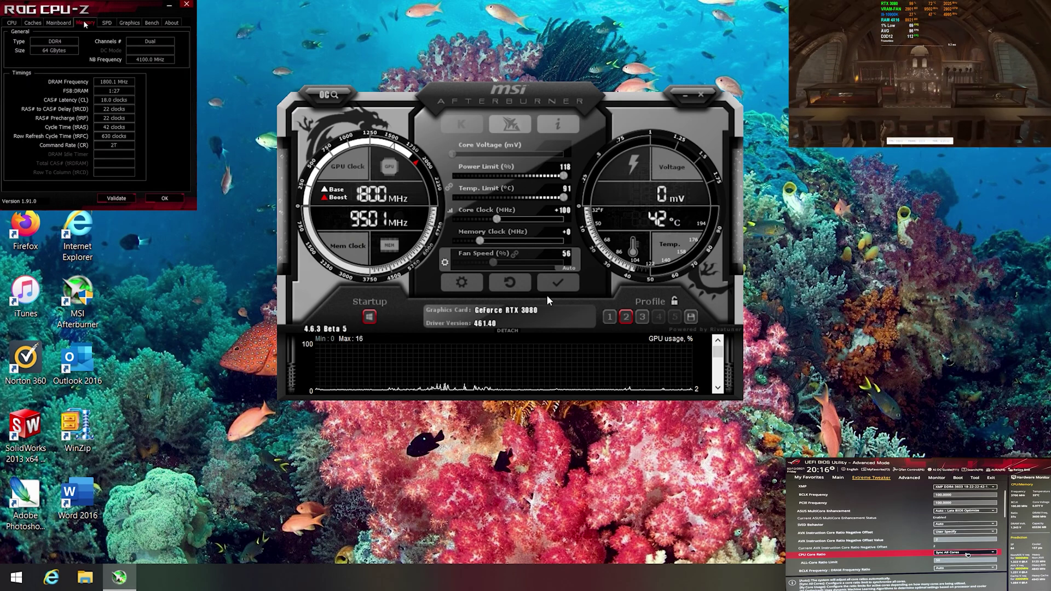
{"action": "mouse_move", "coordinate": [536, 356]}
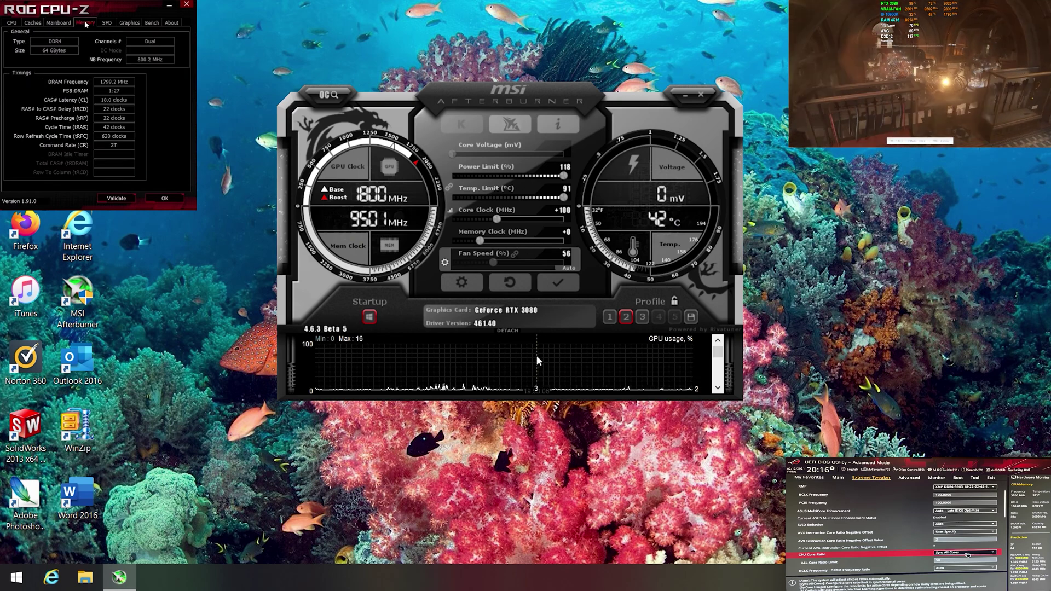
{"action": "left_click", "coordinate": [107, 23]}
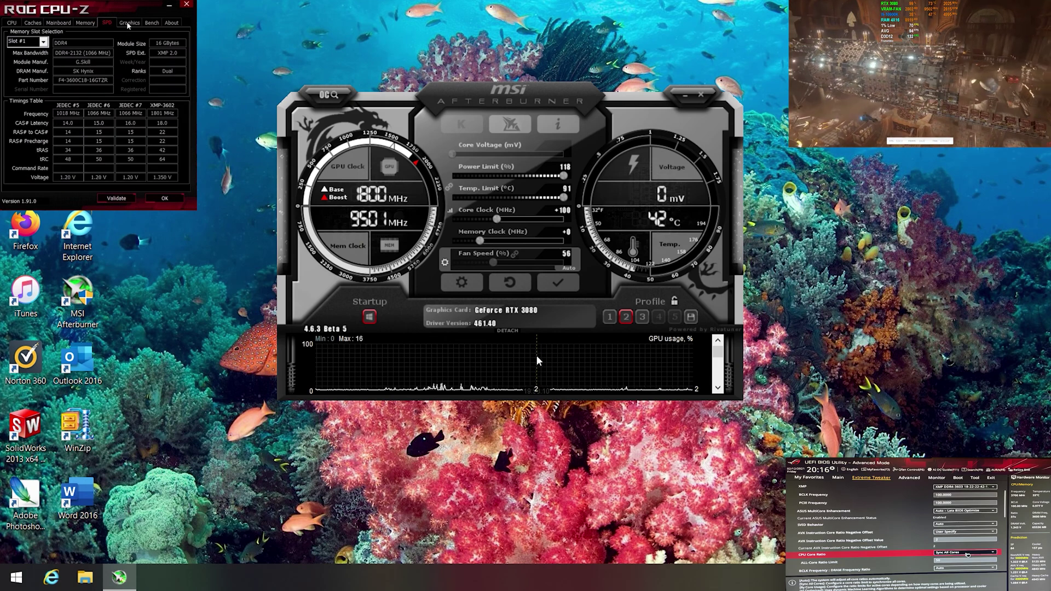
{"action": "left_click", "coordinate": [128, 23]}
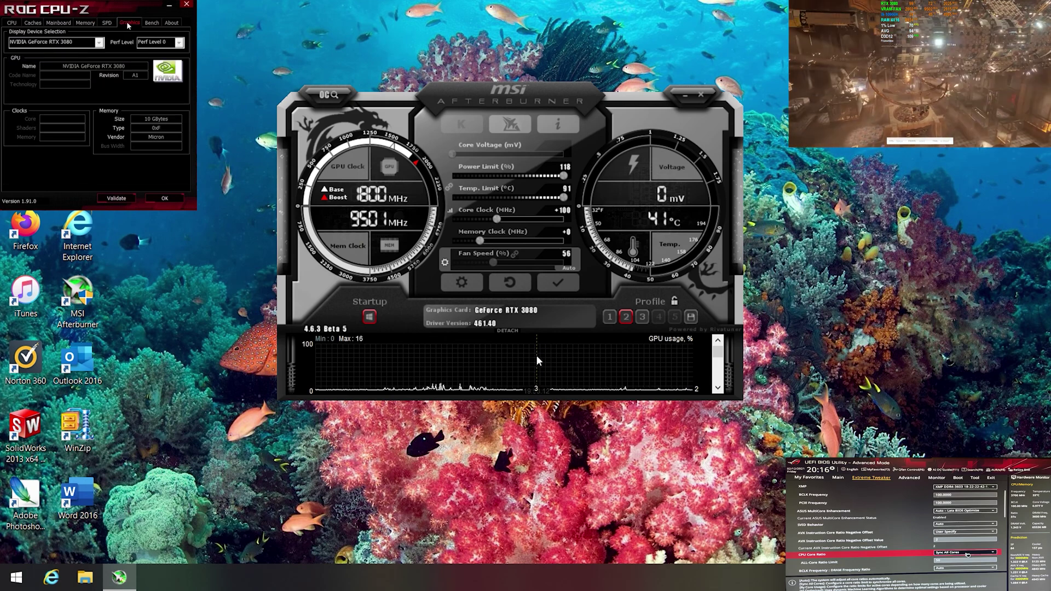
{"action": "left_click", "coordinate": [150, 24]}
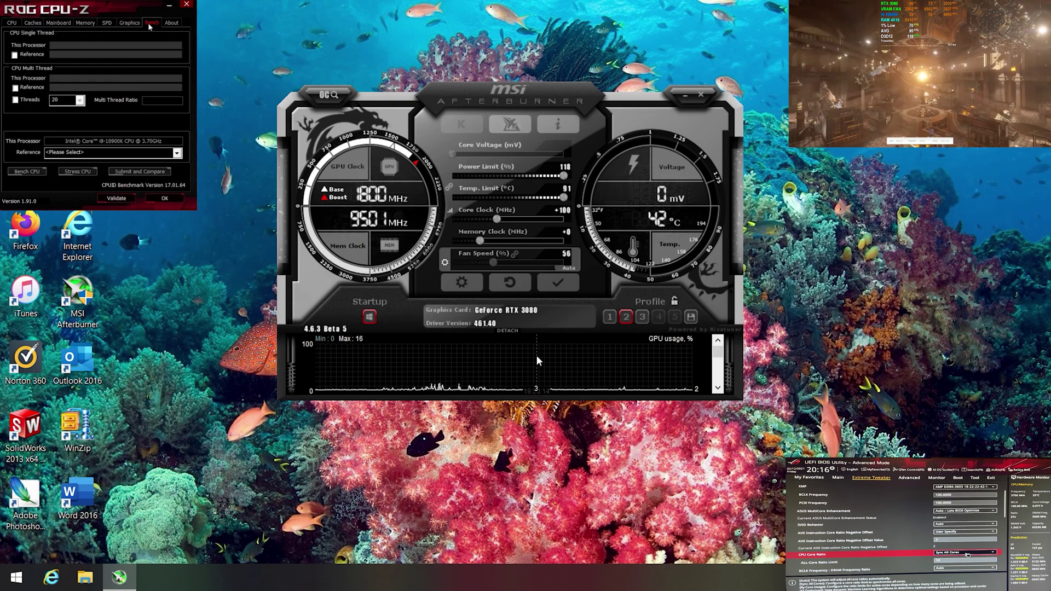
{"action": "left_click", "coordinate": [171, 24]}
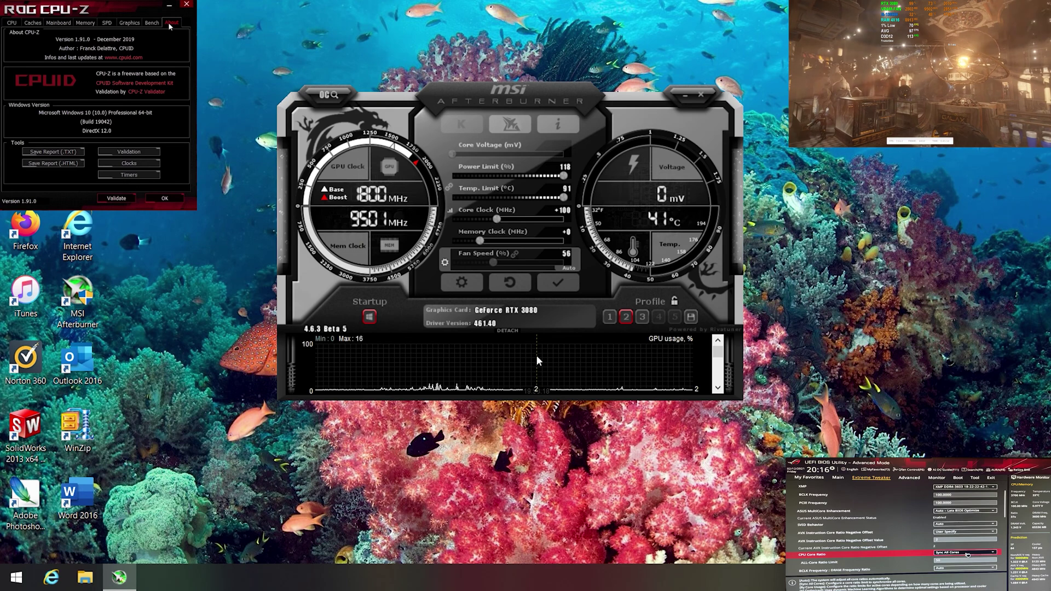
{"action": "left_click", "coordinate": [17, 24]}
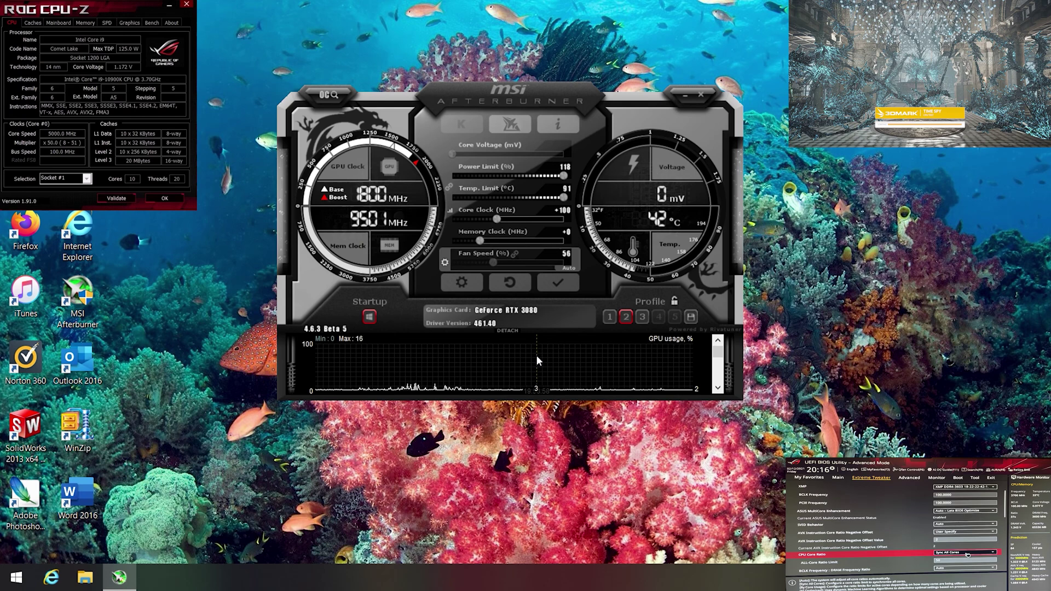
- Cycle through every CPU-Z page again, from caches to version information, and end on the processor details
{"action": "left_click", "coordinate": [33, 22]}
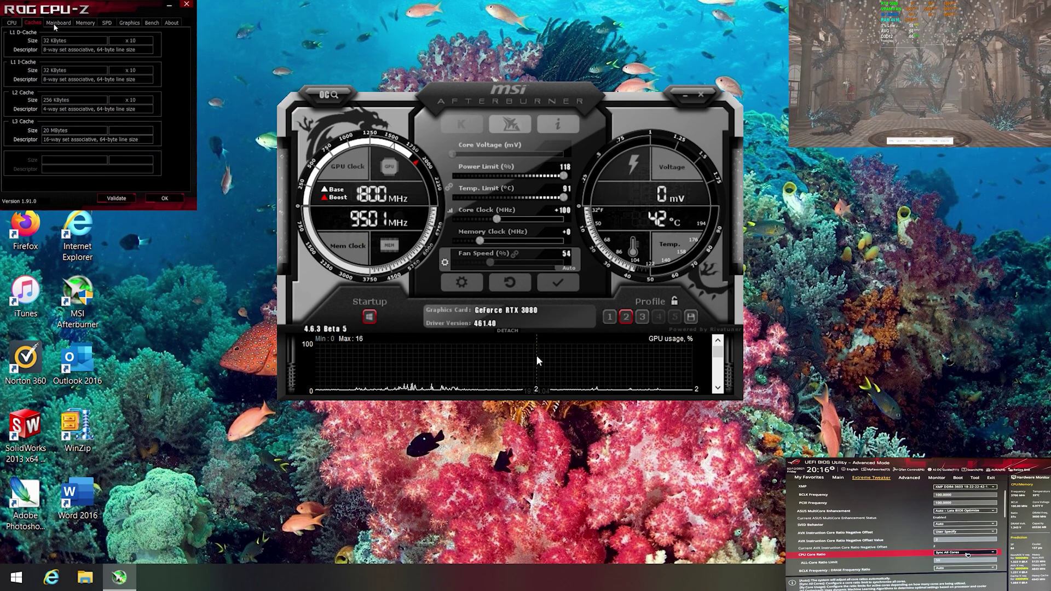
{"action": "left_click", "coordinate": [56, 24]}
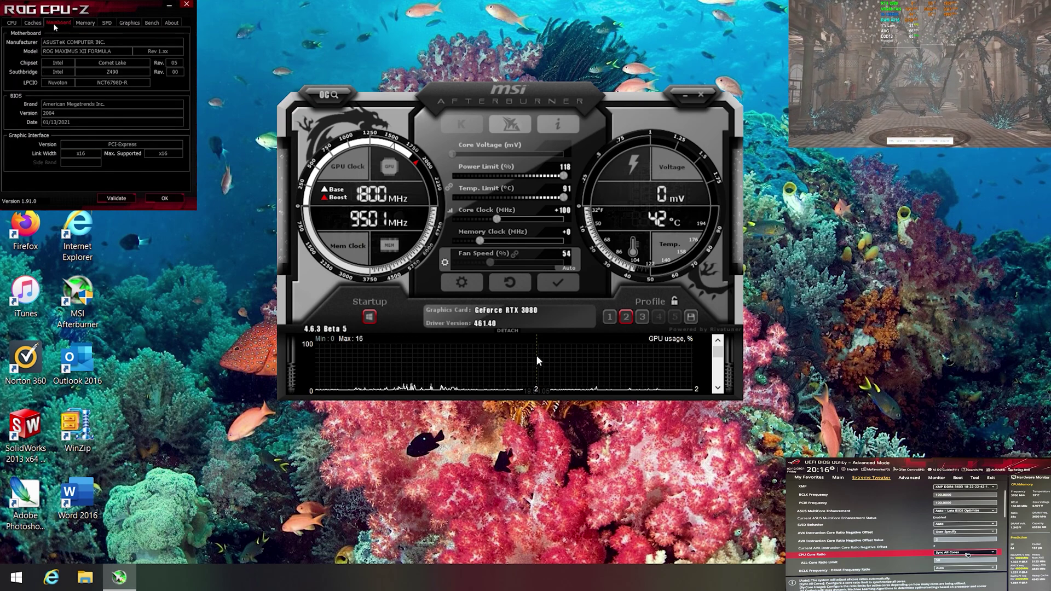
{"action": "left_click", "coordinate": [85, 25]}
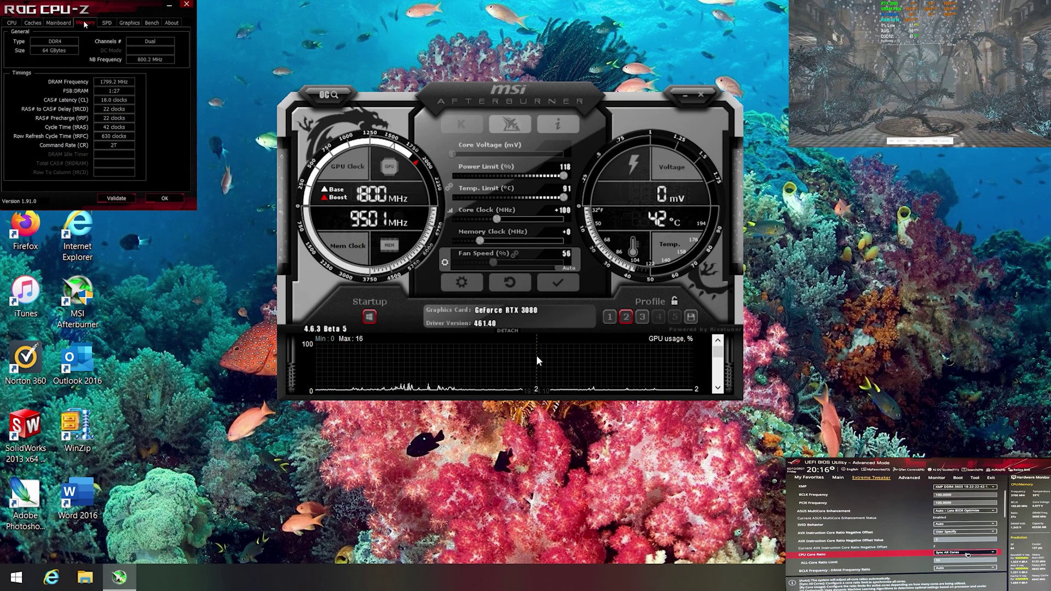
{"action": "left_click", "coordinate": [106, 24]}
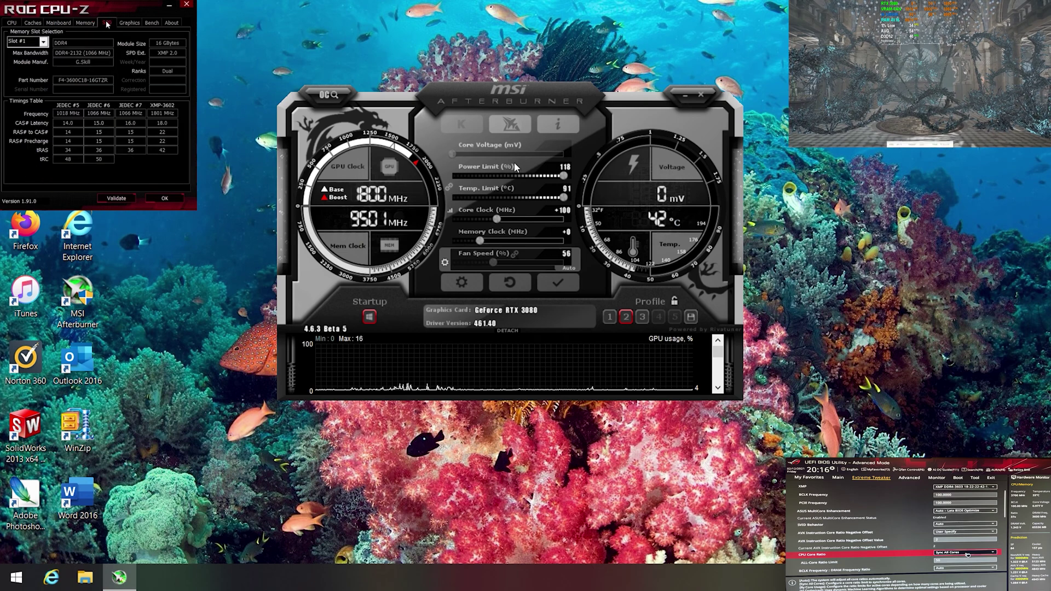
{"action": "left_click", "coordinate": [129, 23]}
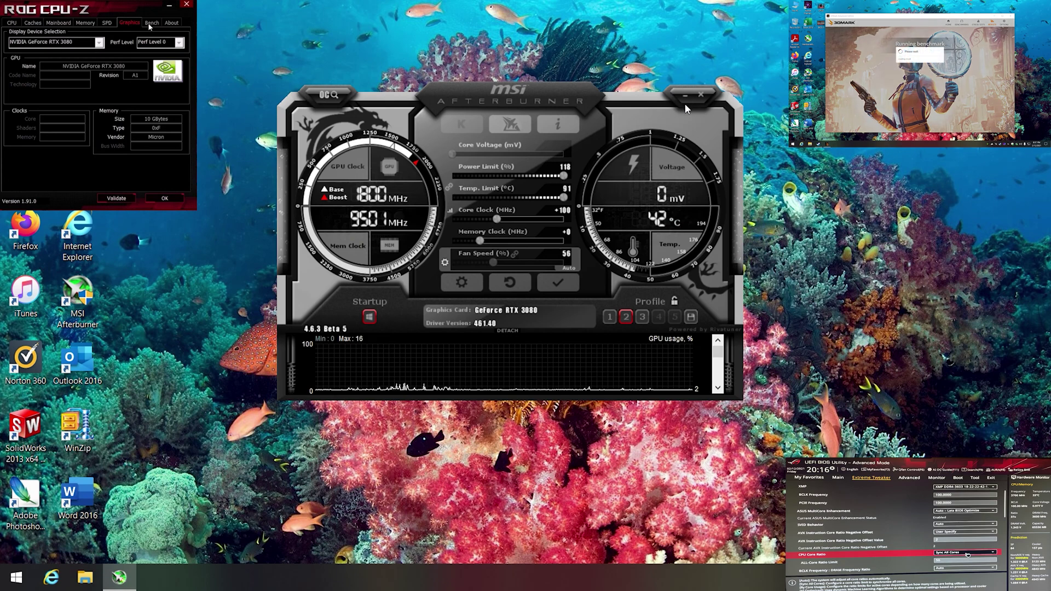
{"action": "left_click", "coordinate": [151, 24]}
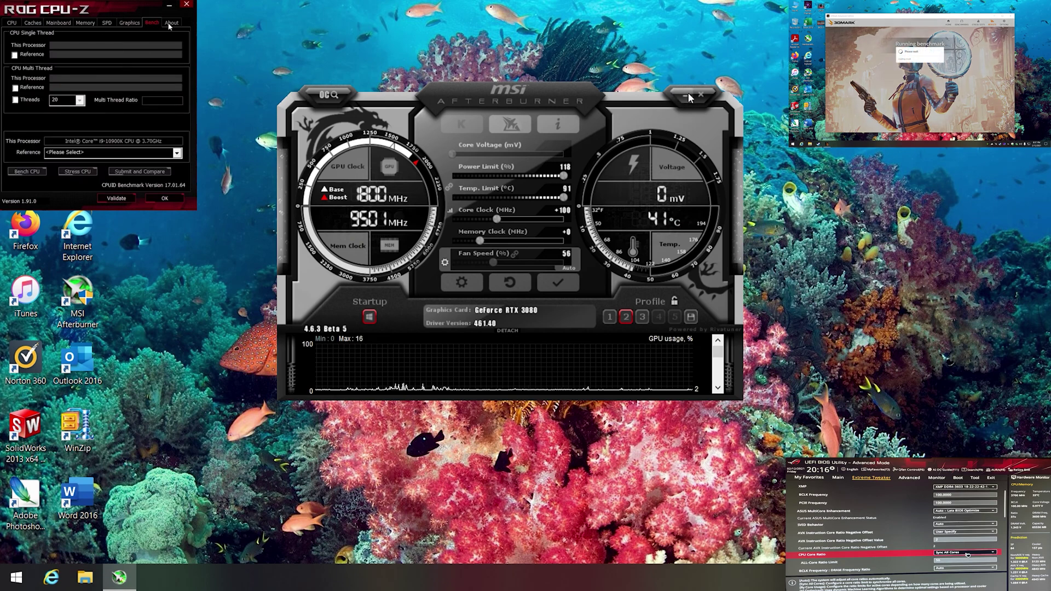
{"action": "left_click", "coordinate": [171, 23]}
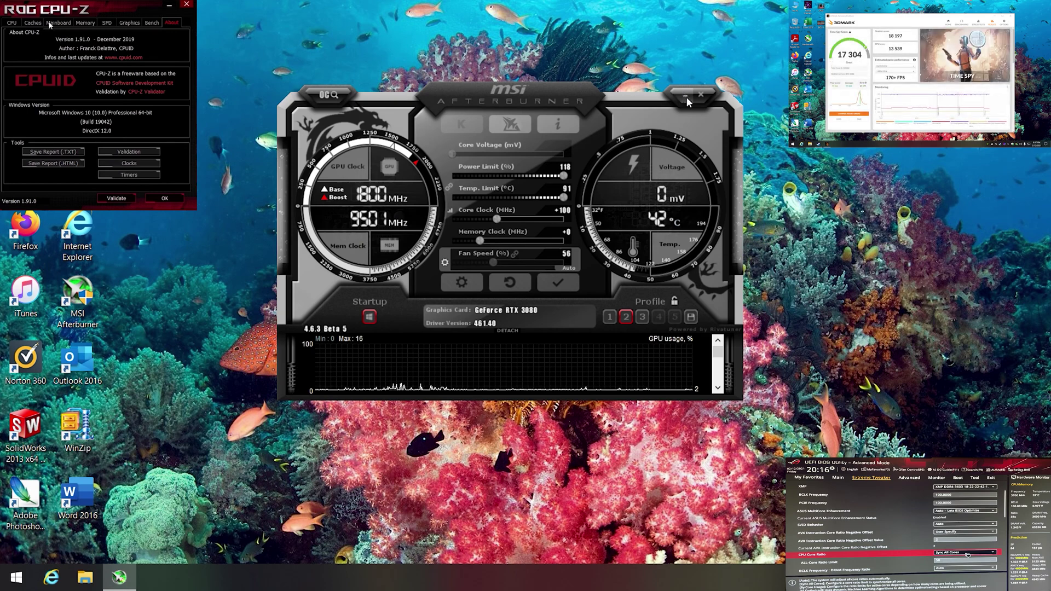
{"action": "left_click", "coordinate": [15, 24]}
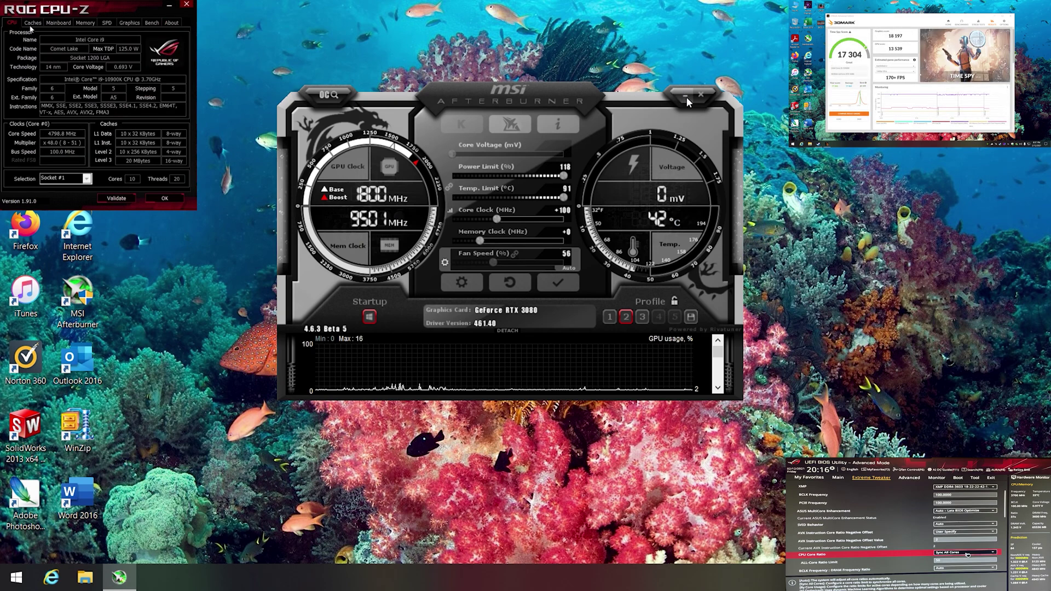